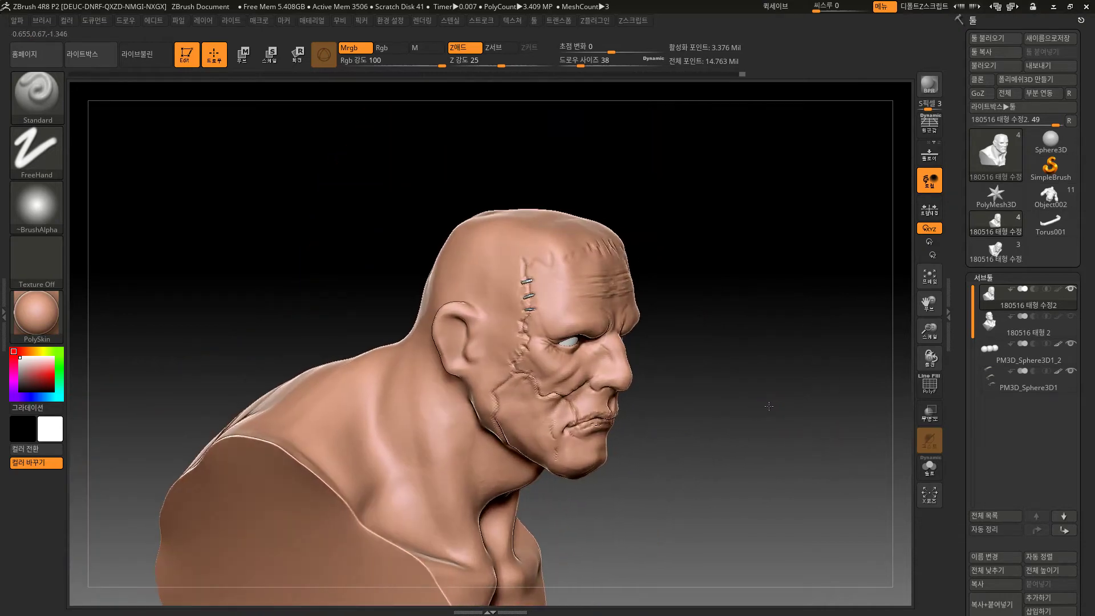
Step: Inspect the finished bust from several angles, examining the forehead wrinkles, stitched temple scar, cheek, eye and mouth details
{"action": "left_click_drag", "start_coordinate": [811, 449], "coordinate": [813, 443]}
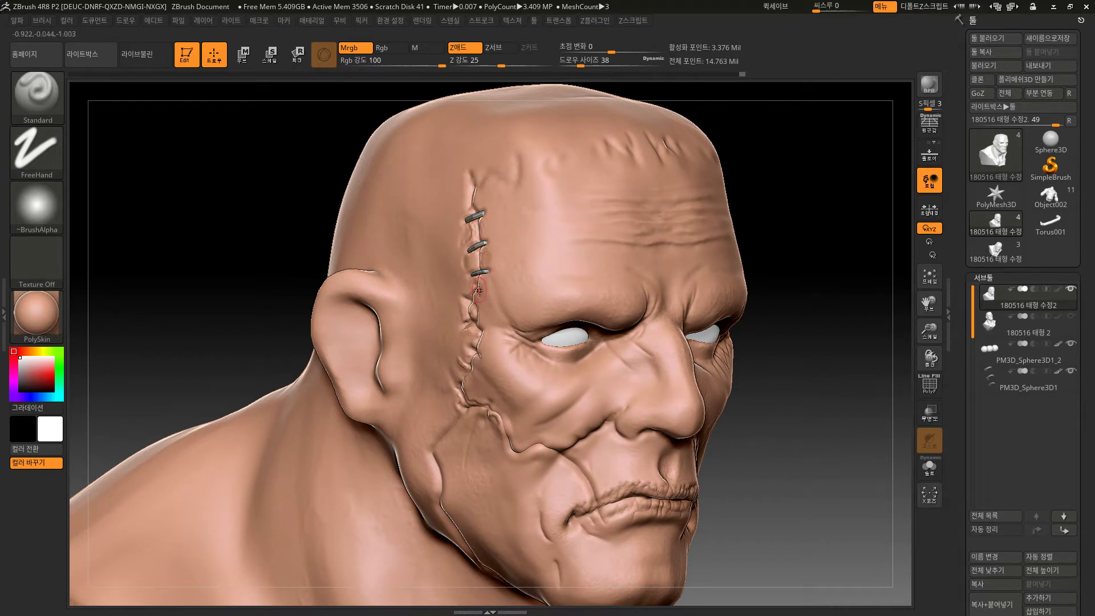
{"action": "right_click_drag", "start_coordinate": [789, 449], "coordinate": [787, 401], "text": "ctrl"}
{"action": "mouse_move", "coordinate": [787, 401]}
{"action": "left_mouse_down"}
{"action": "mouse_move", "coordinate": [752, 405]}
{"action": "mouse_move", "coordinate": [794, 402]}
{"action": "left_mouse_up"}
{"action": "right_click_drag", "start_coordinate": [788, 368], "coordinate": [802, 346], "text": "ctrl"}
{"action": "left_click_drag", "start_coordinate": [802, 347], "coordinate": [792, 346]}
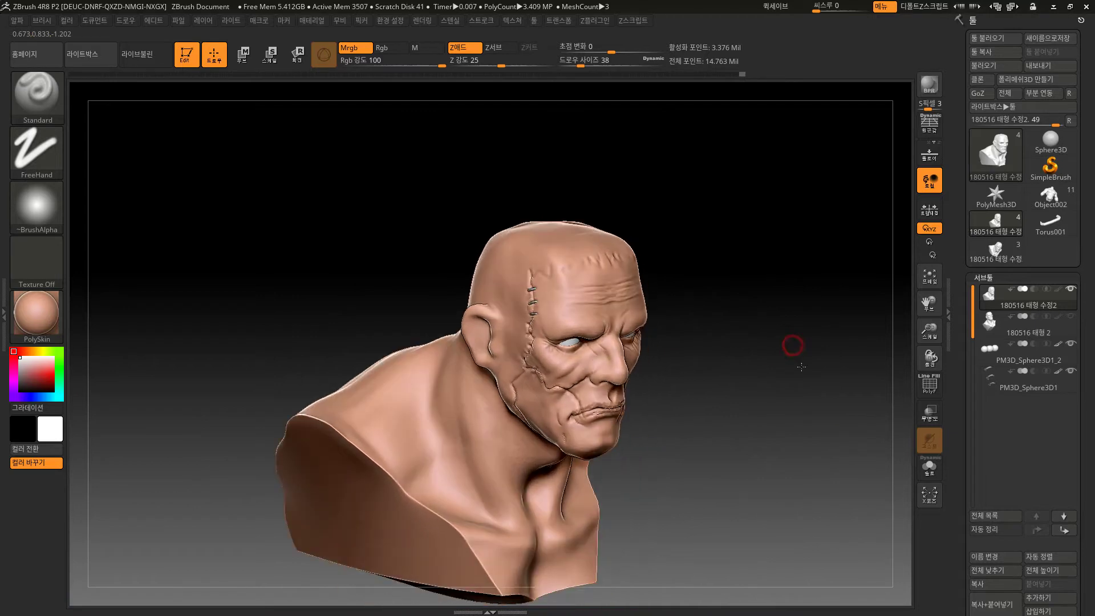
{"action": "right_click_drag", "start_coordinate": [769, 357], "coordinate": [732, 417], "text": "ctrl"}
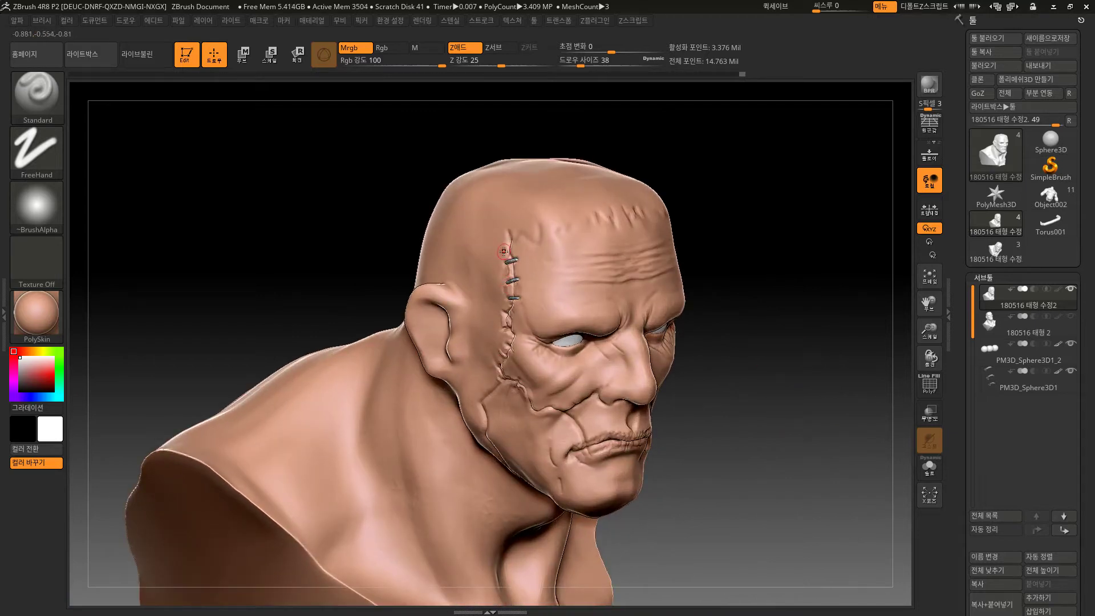
{"action": "left_click_drag", "start_coordinate": [786, 433], "coordinate": [759, 443]}
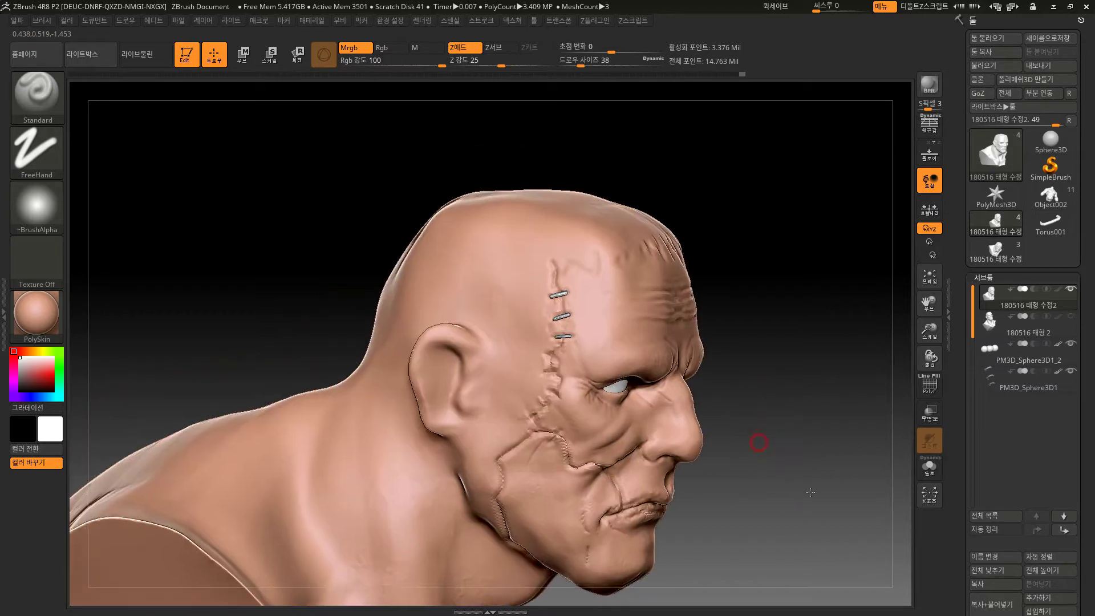
{"action": "left_click_drag", "start_coordinate": [810, 492], "coordinate": [801, 487]}
{"action": "right_click_drag", "start_coordinate": [804, 495], "coordinate": [828, 489], "text": "ctrl"}
{"action": "scroll", "coordinate": [1079, 485], "scroll_direction": "down", "scroll_amount": 5}
{"action": "left_click_drag", "start_coordinate": [828, 488], "coordinate": [841, 511]}
{"action": "right_click_drag", "start_coordinate": [841, 510], "coordinate": [826, 484], "text": "ctrl"}
{"action": "left_click_drag", "start_coordinate": [826, 485], "coordinate": [751, 402]}
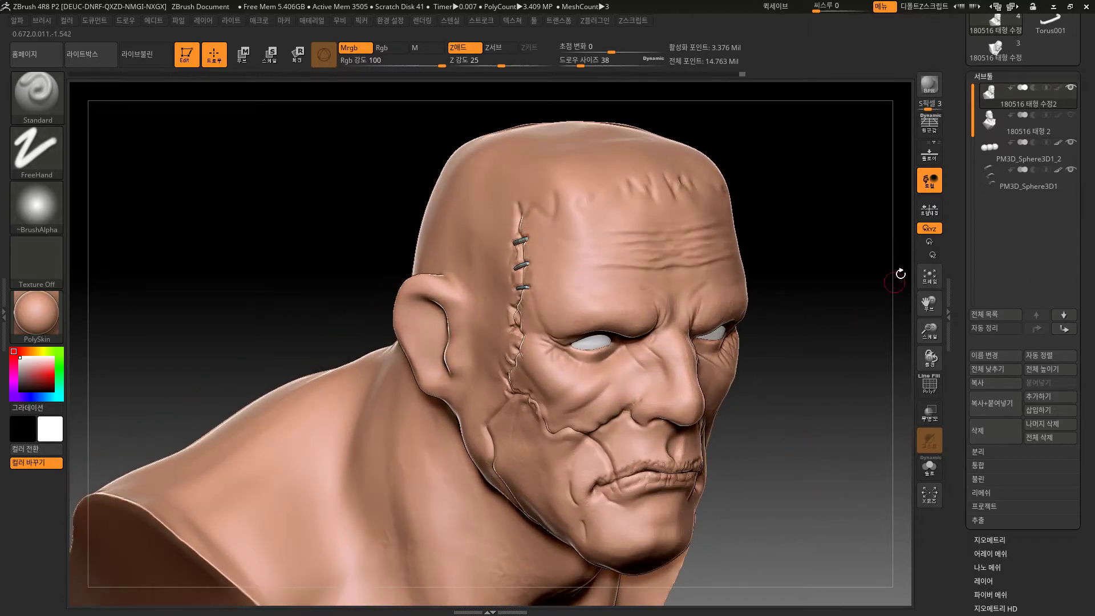
Step: Switch to the less detailed bust tool with three subtools and raise its head mesh to subdivision level 5
{"action": "left_click", "coordinate": [1002, 57]}
{"action": "left_click_drag", "start_coordinate": [811, 440], "coordinate": [782, 445]}
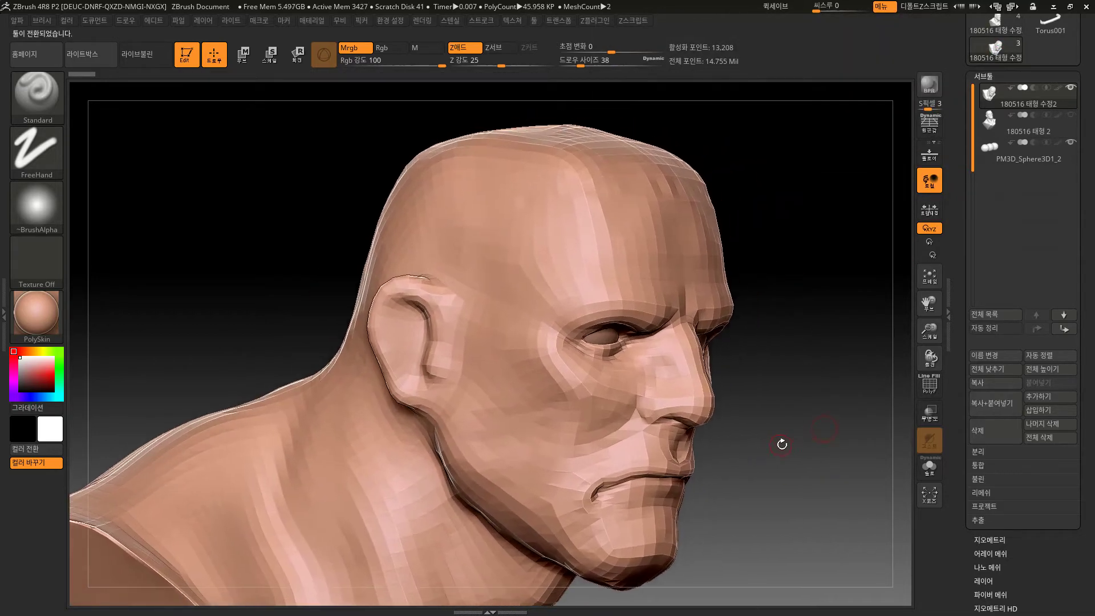
{"action": "key", "text": "ctrl+d"}
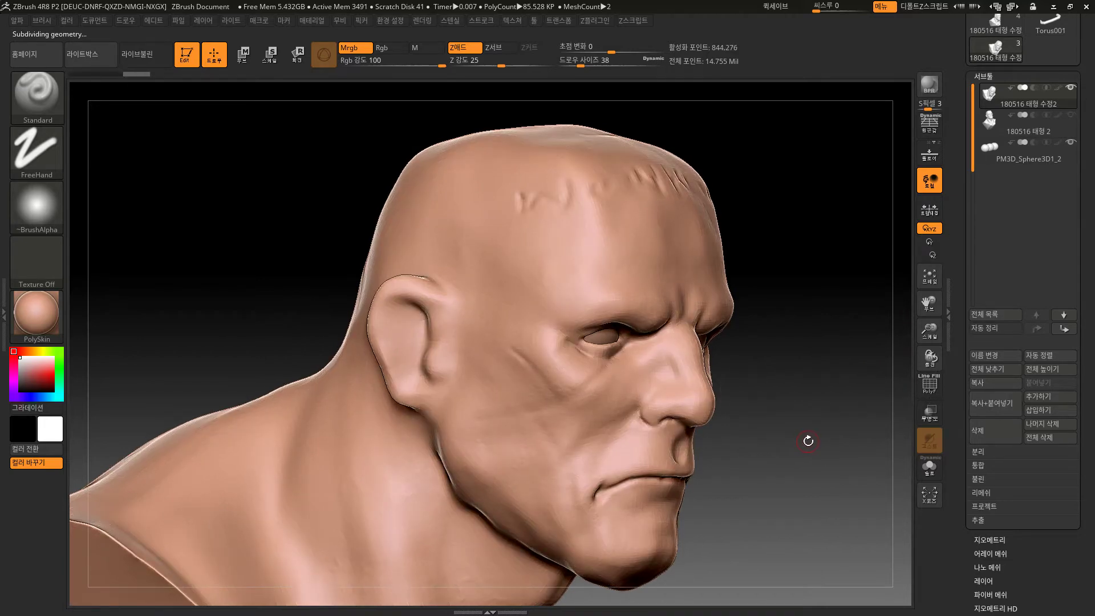
{"action": "left_click_drag", "start_coordinate": [816, 440], "coordinate": [810, 478], "text": "alt"}
{"action": "left_click_drag", "start_coordinate": [859, 424], "coordinate": [808, 375], "text": "alt"}
{"action": "left_click_drag", "start_coordinate": [1046, 582], "coordinate": [1033, 495]}
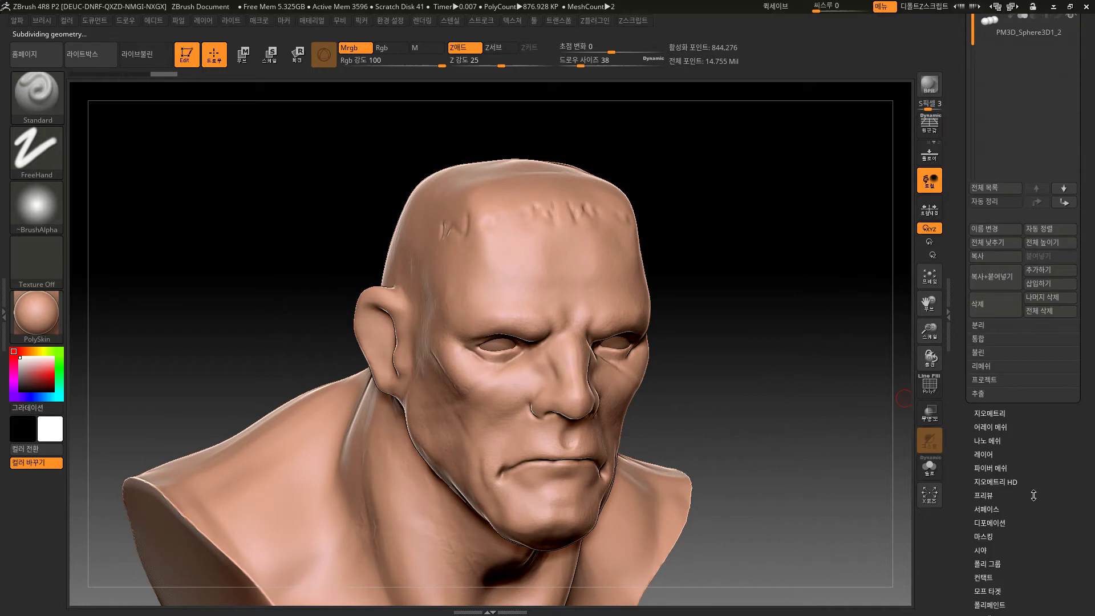
{"action": "left_click", "coordinate": [994, 412]}
{"action": "left_click", "coordinate": [1008, 320]}
{"action": "left_click_drag", "start_coordinate": [799, 396], "coordinate": [831, 358]}
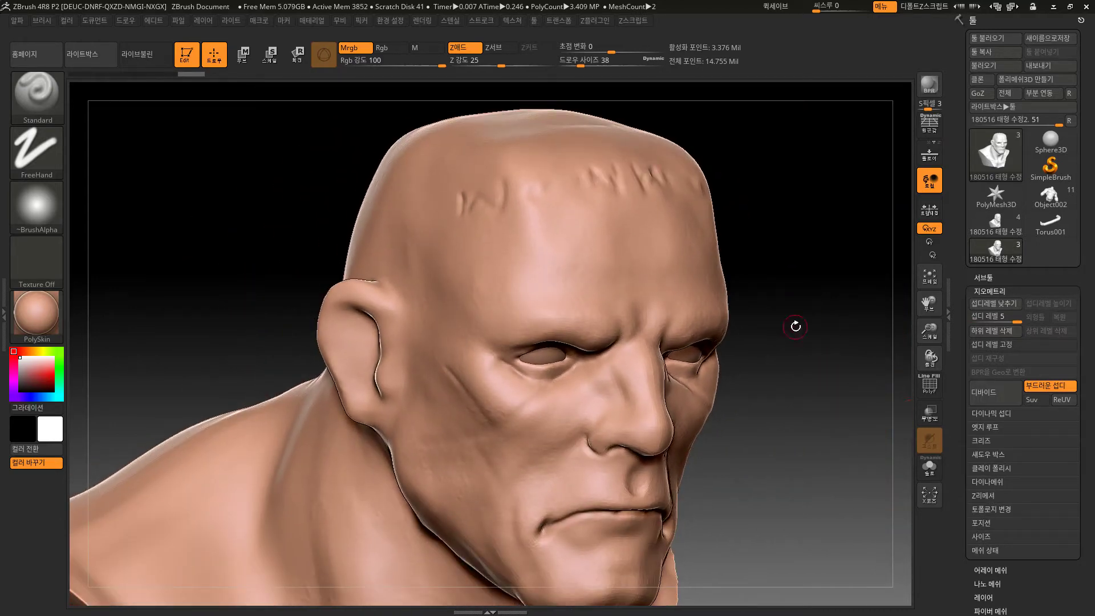
Step: Review the bust's subtool list, layer list and subdivision level setting
{"action": "left_click", "coordinate": [983, 277]}
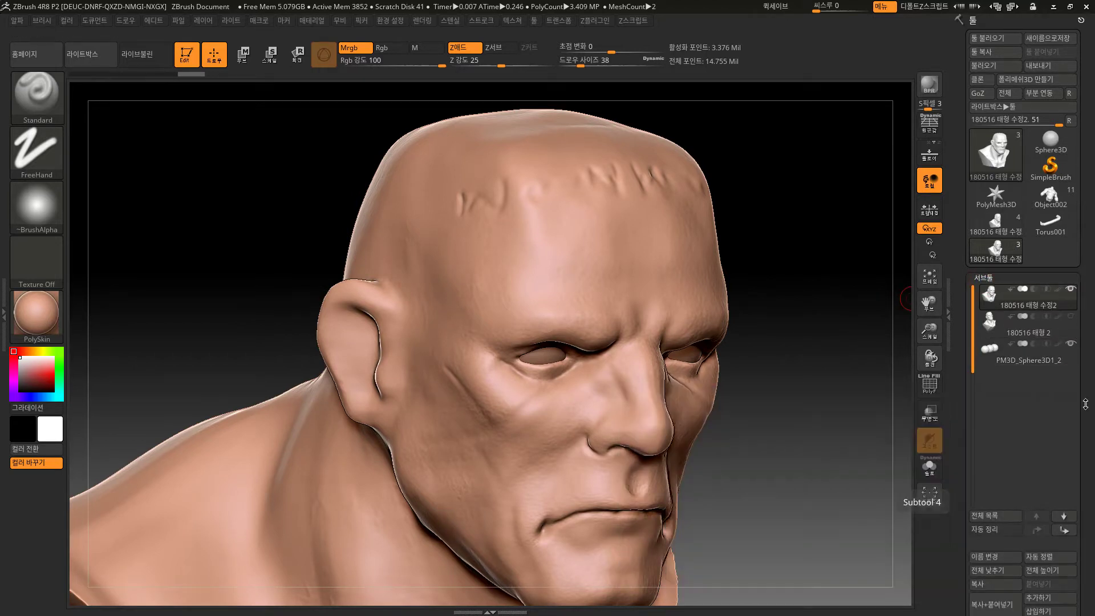
{"action": "scroll", "coordinate": [1031, 521], "scroll_direction": "down", "scroll_amount": 5}
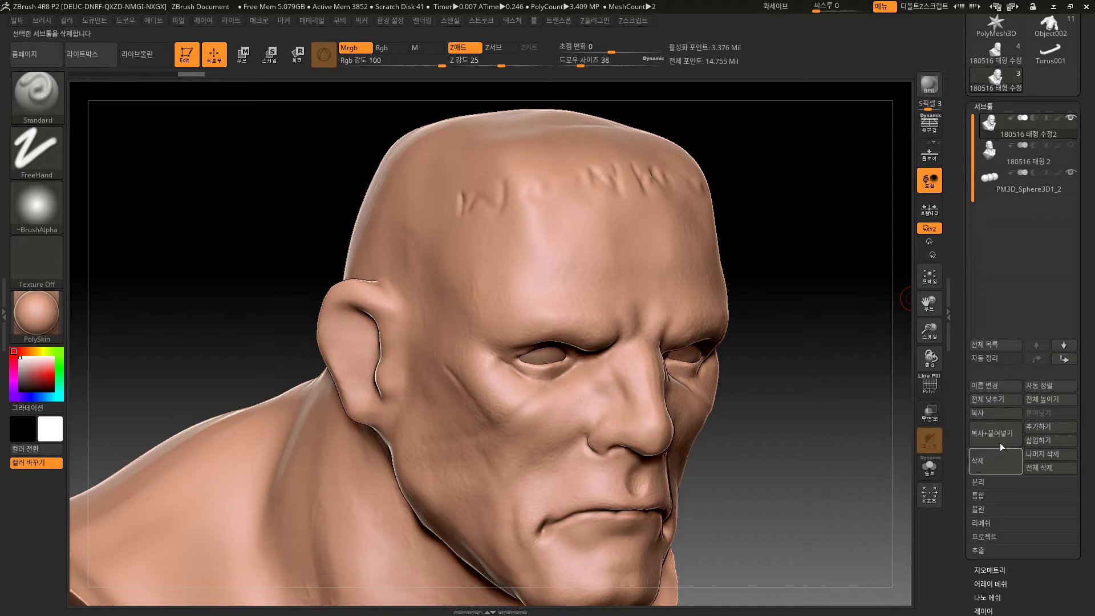
{"action": "left_click_drag", "start_coordinate": [836, 296], "coordinate": [821, 314], "text": "alt"}
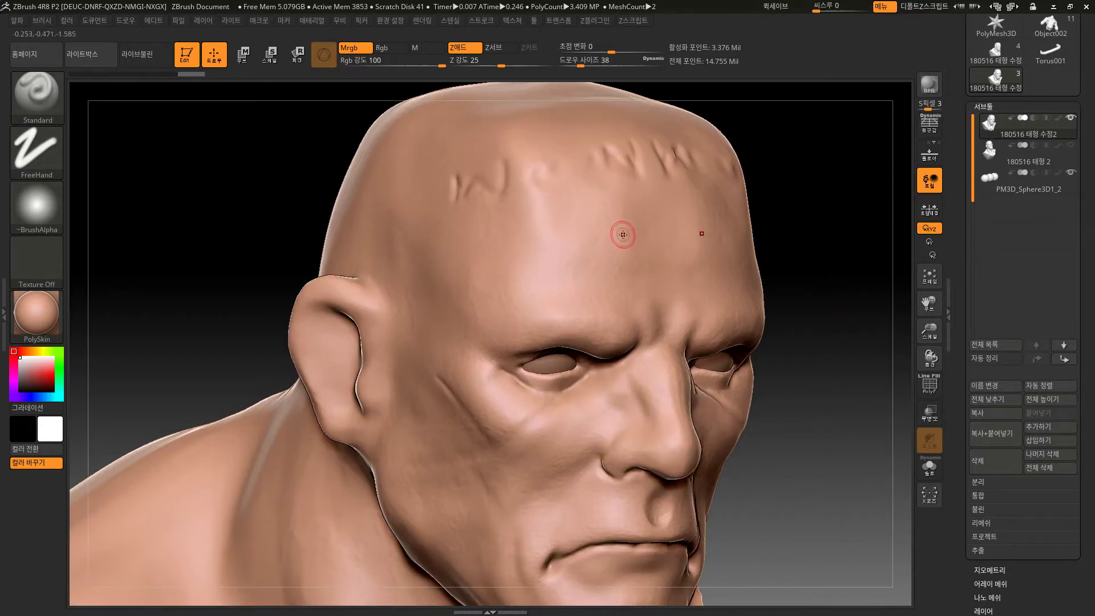
{"action": "left_click_drag", "start_coordinate": [866, 353], "coordinate": [842, 291], "text": "alt"}
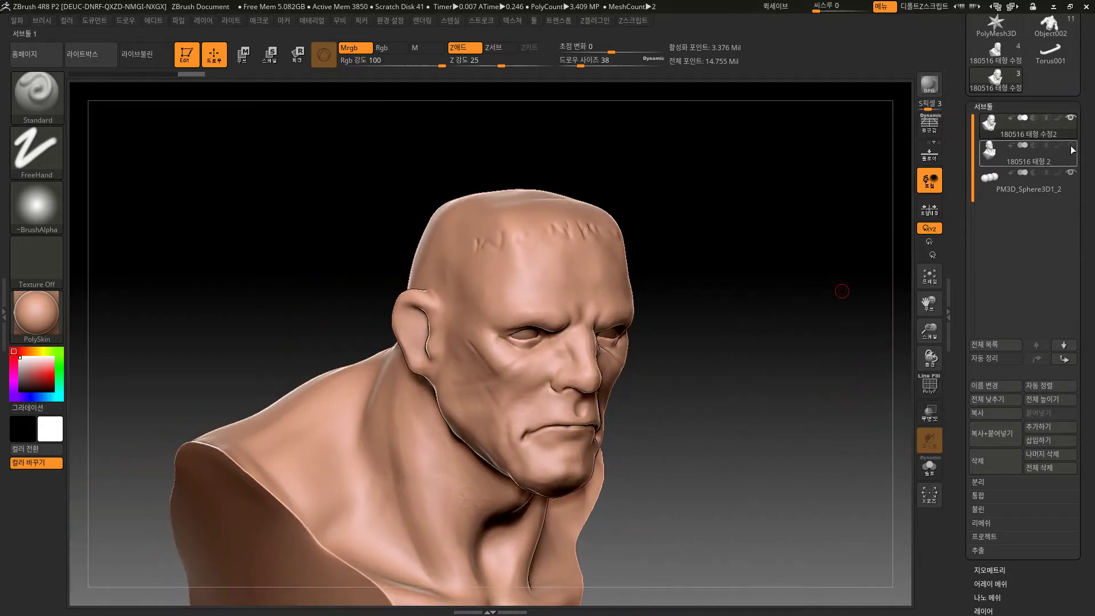
{"action": "scroll", "coordinate": [1088, 425], "scroll_direction": "down", "scroll_amount": 10}
{"action": "left_click_drag", "start_coordinate": [768, 448], "coordinate": [751, 513], "text": "alt"}
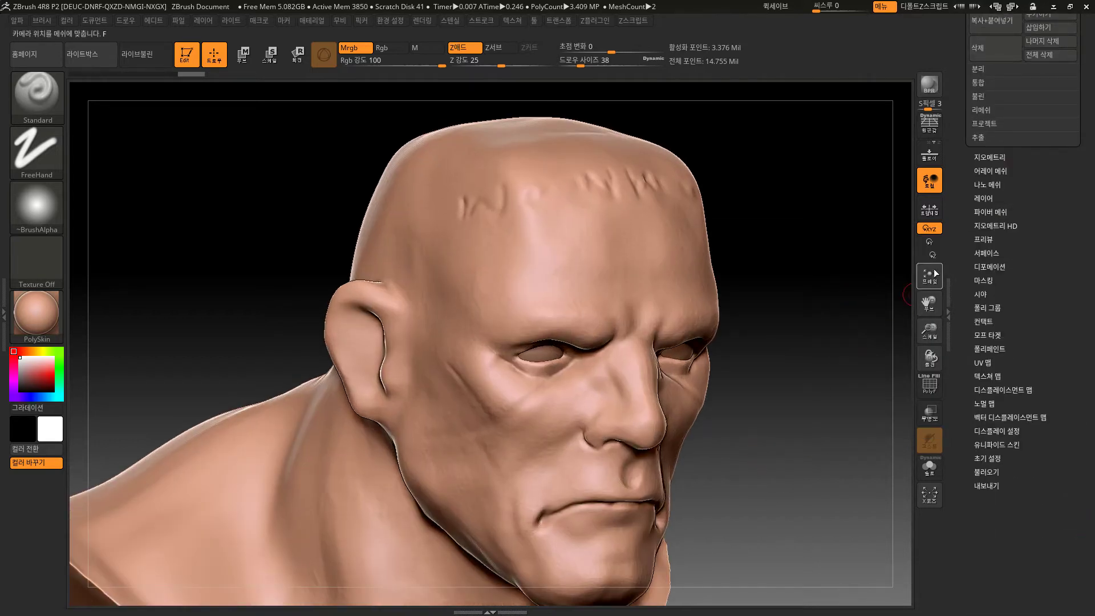
{"action": "left_click", "coordinate": [995, 201]}
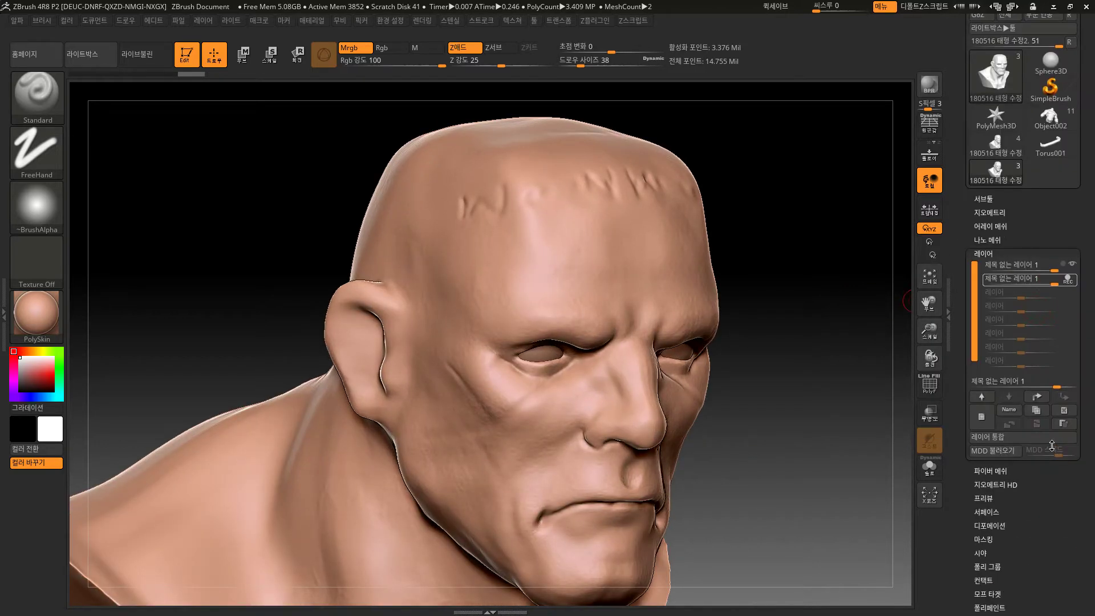
{"action": "left_click", "coordinate": [989, 218]}
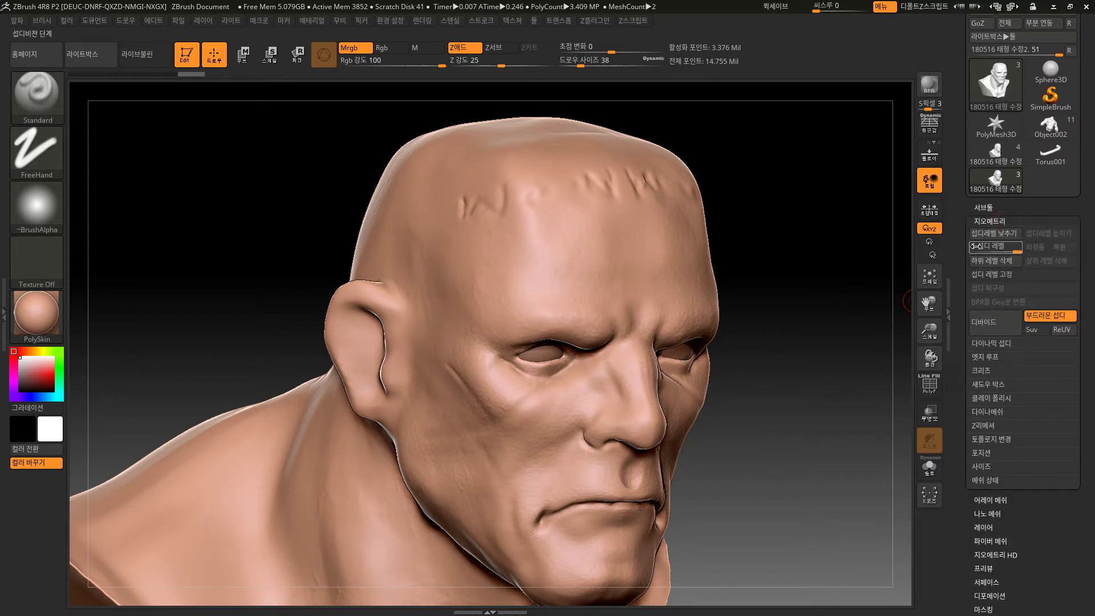
{"action": "left_click_drag", "start_coordinate": [1014, 249], "coordinate": [1016, 250]}
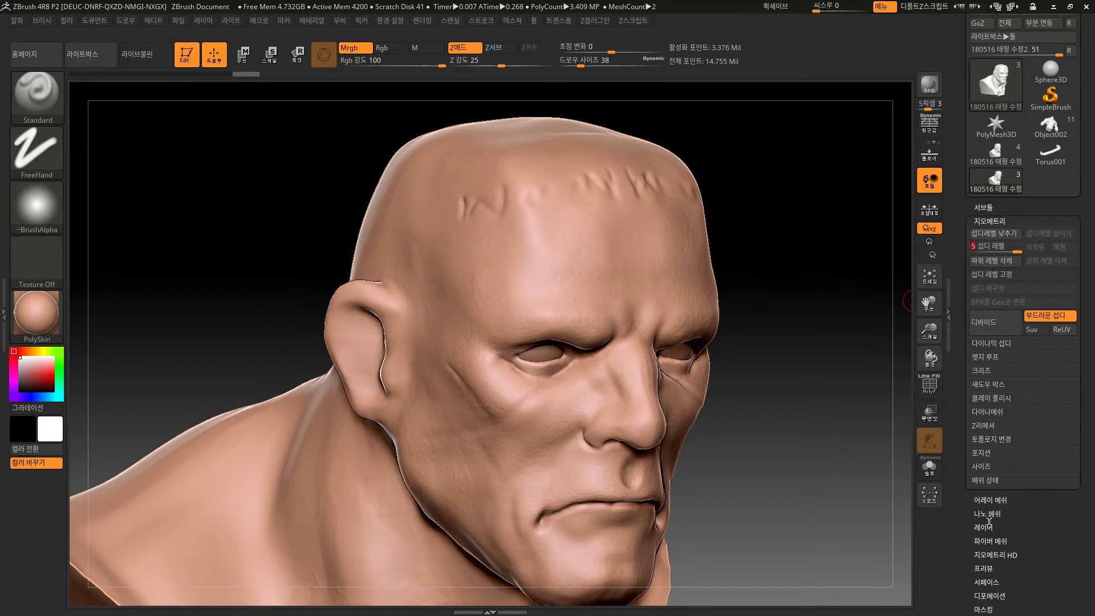
Step: Bake the existing layers into the head mesh and add two new layers with the second one set to record
{"action": "left_click", "coordinate": [986, 528]}
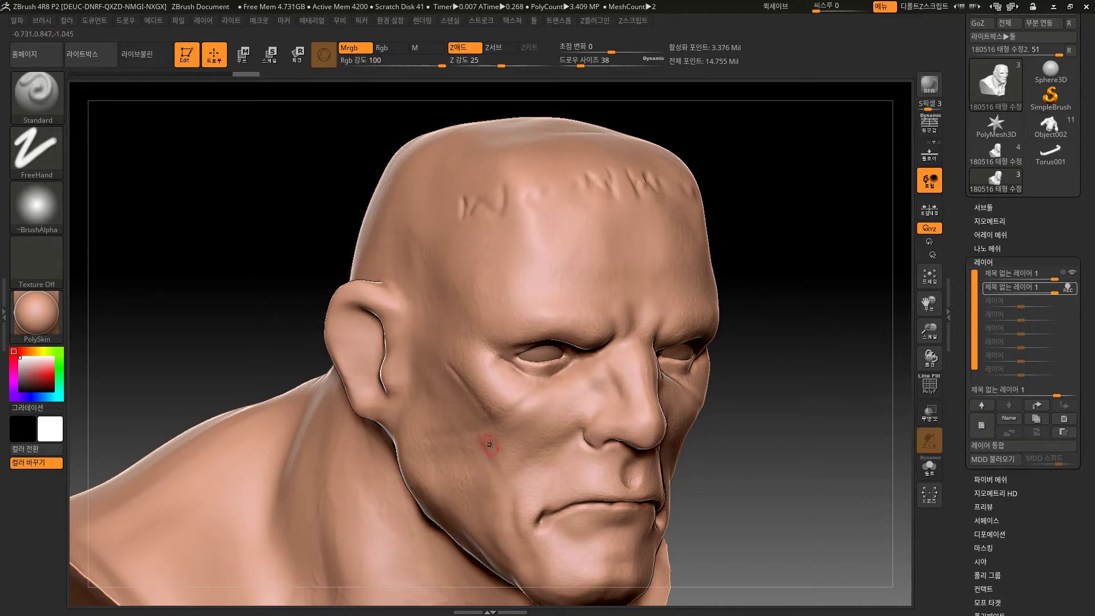
{"action": "left_click", "coordinate": [995, 444]}
{"action": "left_click_drag", "start_coordinate": [867, 364], "coordinate": [833, 389]}
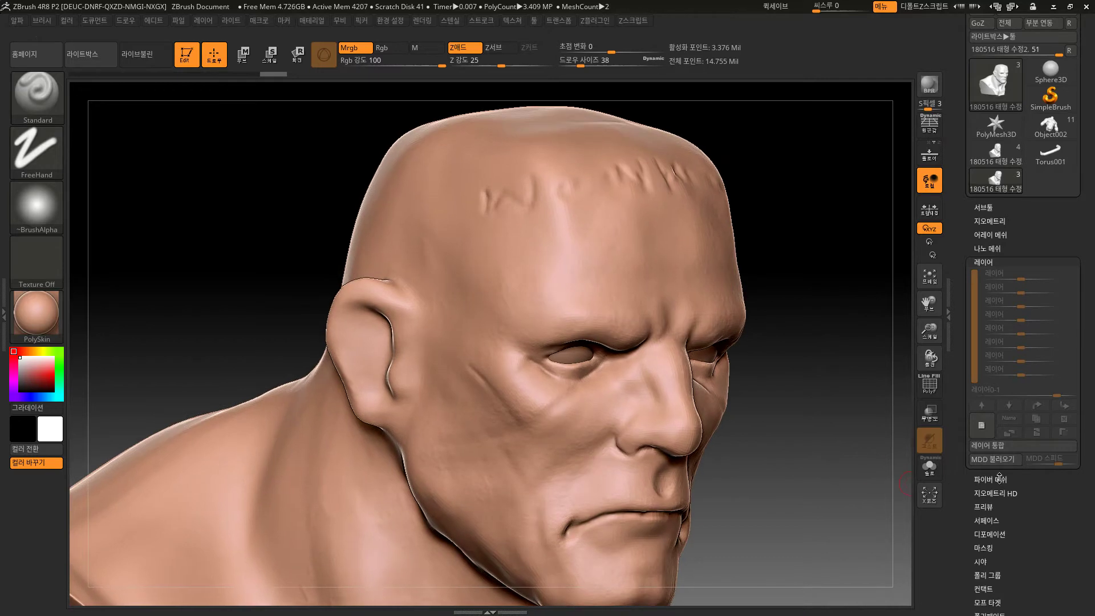
{"action": "left_click", "coordinate": [981, 425]}
{"action": "mouse_move", "coordinate": [1045, 269]}
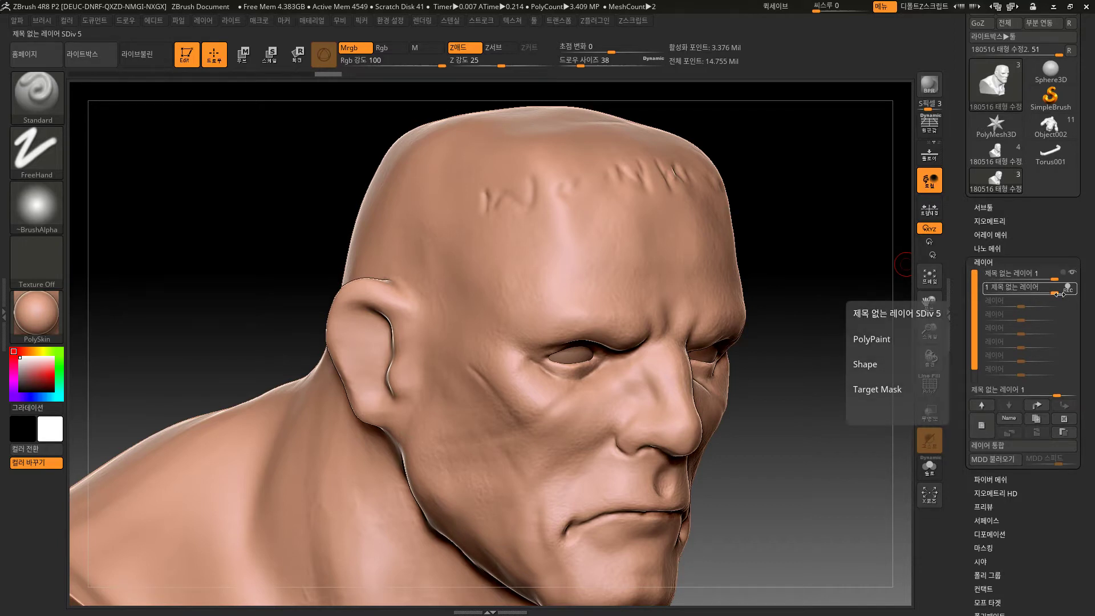
{"action": "left_click_drag", "start_coordinate": [829, 457], "coordinate": [838, 388], "text": "alt"}
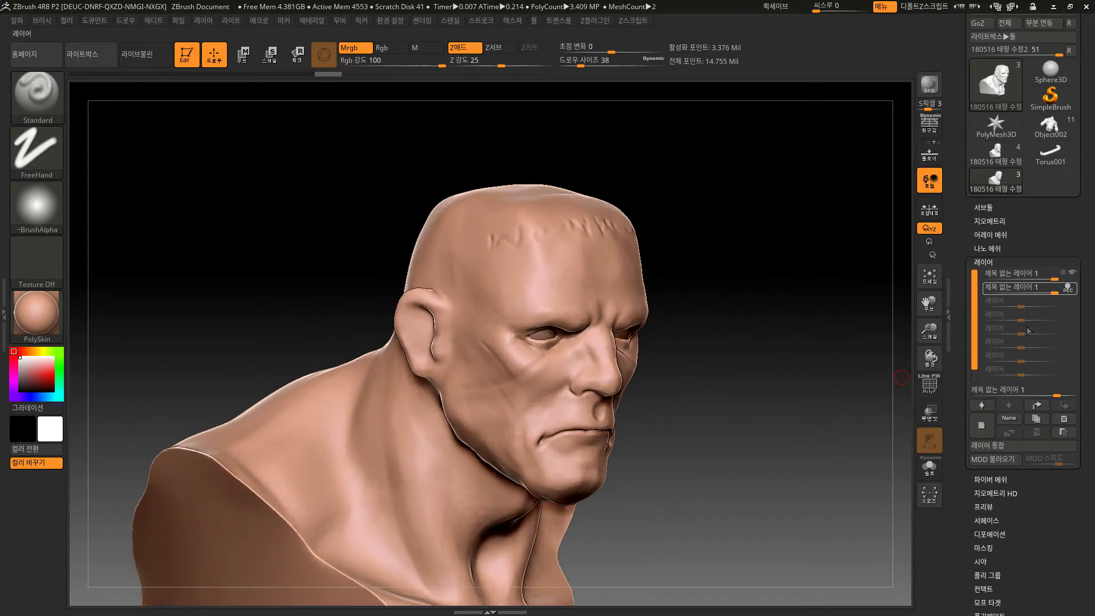
{"action": "mouse_move", "coordinate": [661, 370]}
{"action": "left_mouse_down", "text": "shift"}
{"action": "mouse_move", "coordinate": [709, 409]}
{"action": "mouse_move", "coordinate": [551, 382]}
{"action": "left_mouse_up", "text": "shift"}
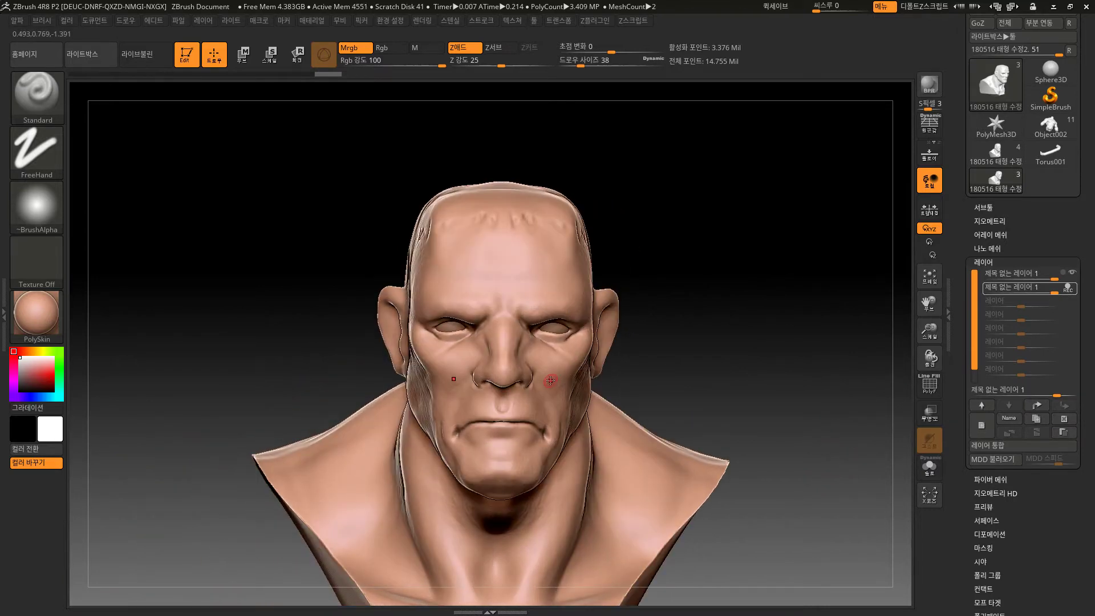
{"action": "left_click_drag", "start_coordinate": [456, 291], "coordinate": [538, 249]}
{"action": "mouse_move", "coordinate": [637, 288]}
{"action": "left_mouse_down"}
{"action": "mouse_move", "coordinate": [703, 293]}
{"action": "mouse_move", "coordinate": [718, 333]}
{"action": "left_mouse_up"}
{"action": "key", "text": "ctrl+z"}
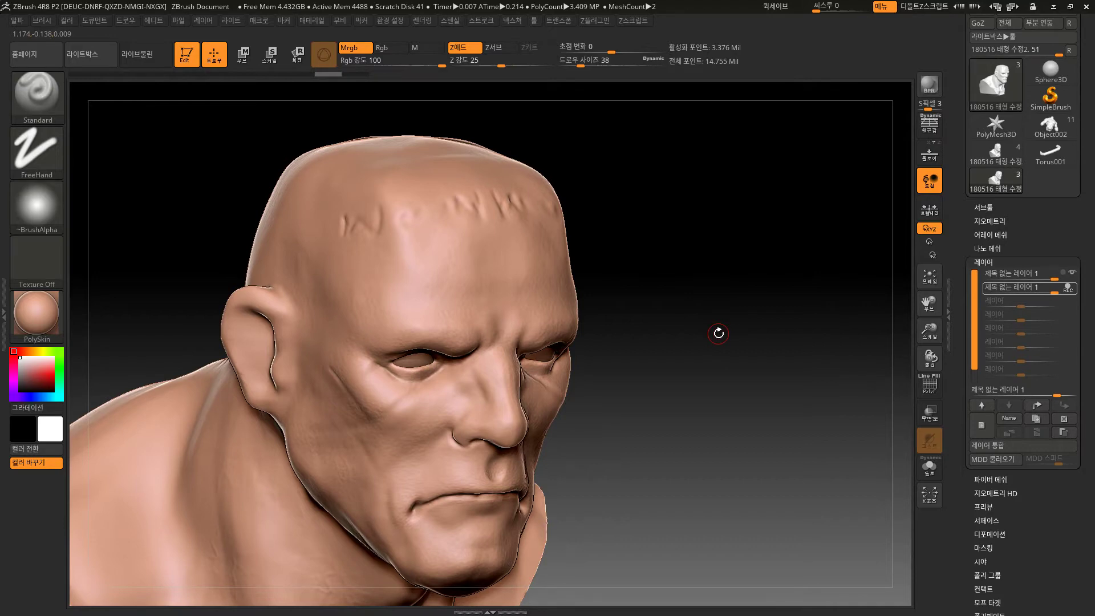
Step: Sculpt a horizontal wrinkle across the lower forehead above the eyebrows with the Standard brush
{"action": "left_click_drag", "start_coordinate": [587, 450], "coordinate": [505, 436]}
{"action": "left_click_drag", "start_coordinate": [696, 378], "coordinate": [803, 214], "text": "alt"}
{"action": "left_click_drag", "start_coordinate": [775, 305], "coordinate": [782, 348]}
{"action": "left_click_drag", "start_coordinate": [795, 264], "coordinate": [841, 295], "text": "alt"}
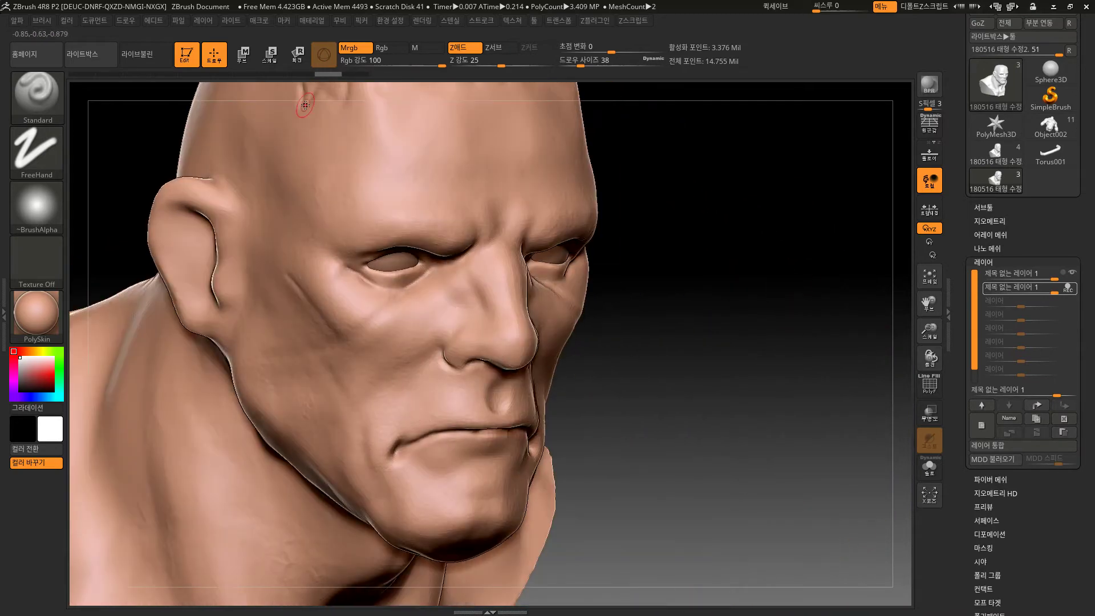
{"action": "left_click_drag", "start_coordinate": [688, 367], "coordinate": [647, 374], "text": "alt"}
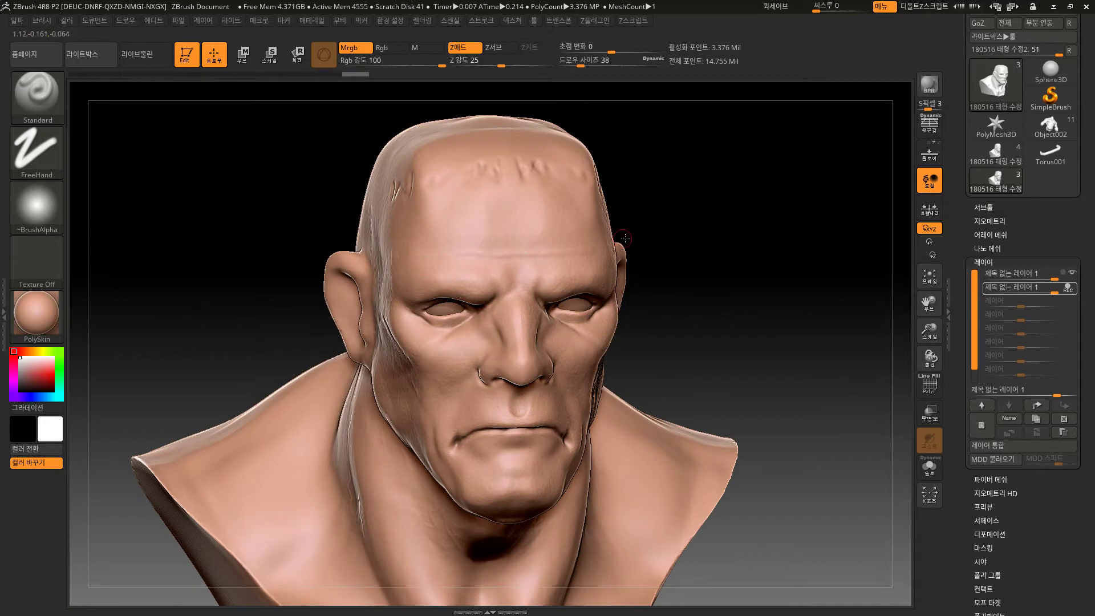
{"action": "left_click_drag", "start_coordinate": [668, 222], "coordinate": [665, 223]}
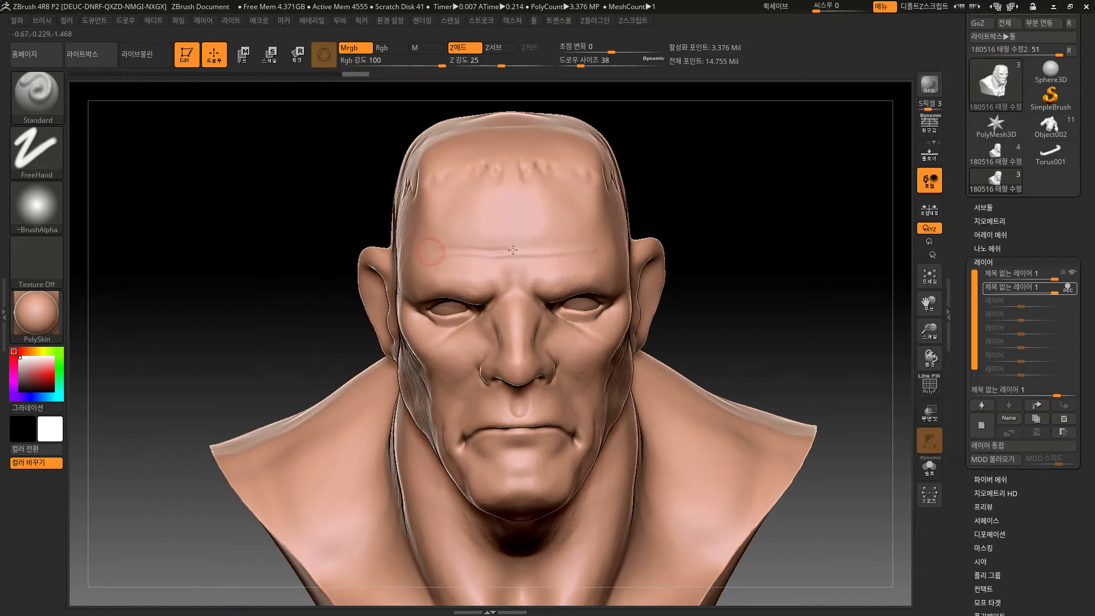
{"action": "left_click_drag", "start_coordinate": [677, 186], "coordinate": [434, 284], "text": "alt"}
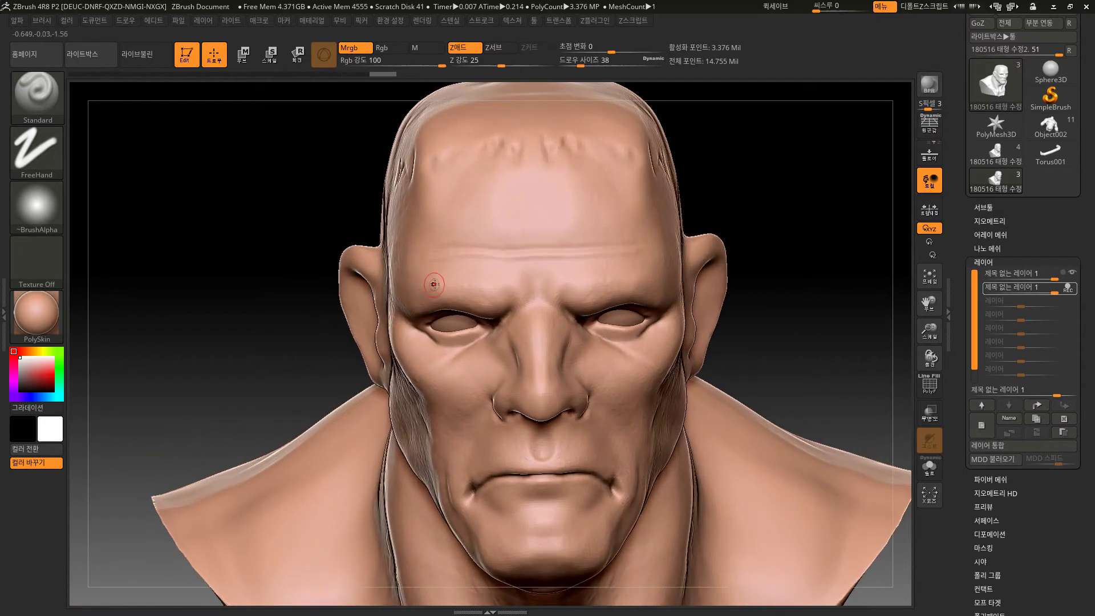
Step: Sculpt small vertical frown creases between the eyebrows and soften them with the Smooth brush
{"action": "left_click", "coordinate": [520, 279]}
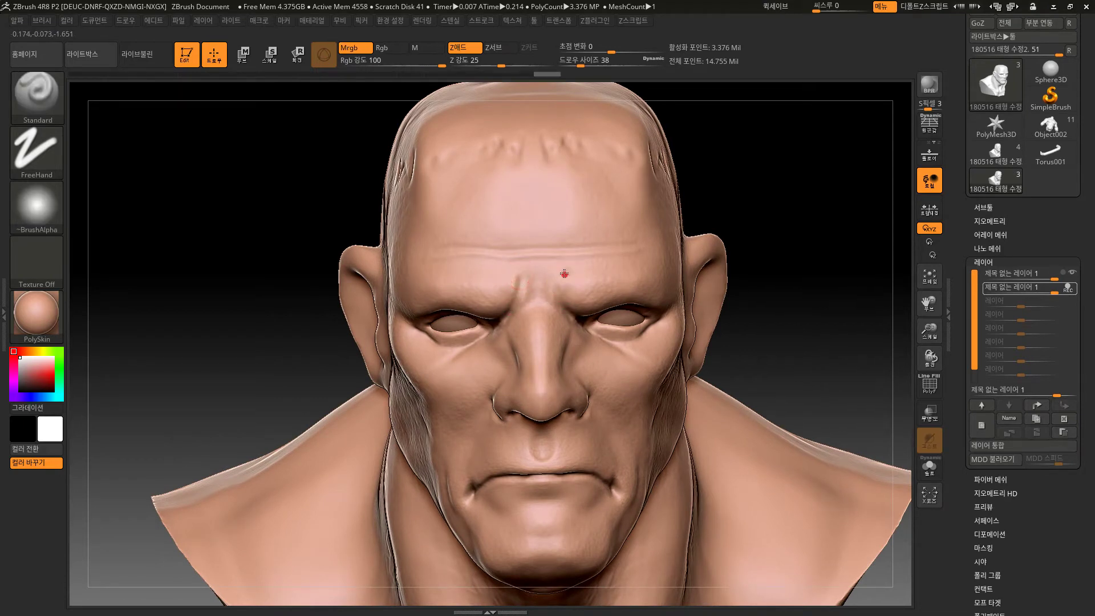
{"action": "key", "text": "shift"}
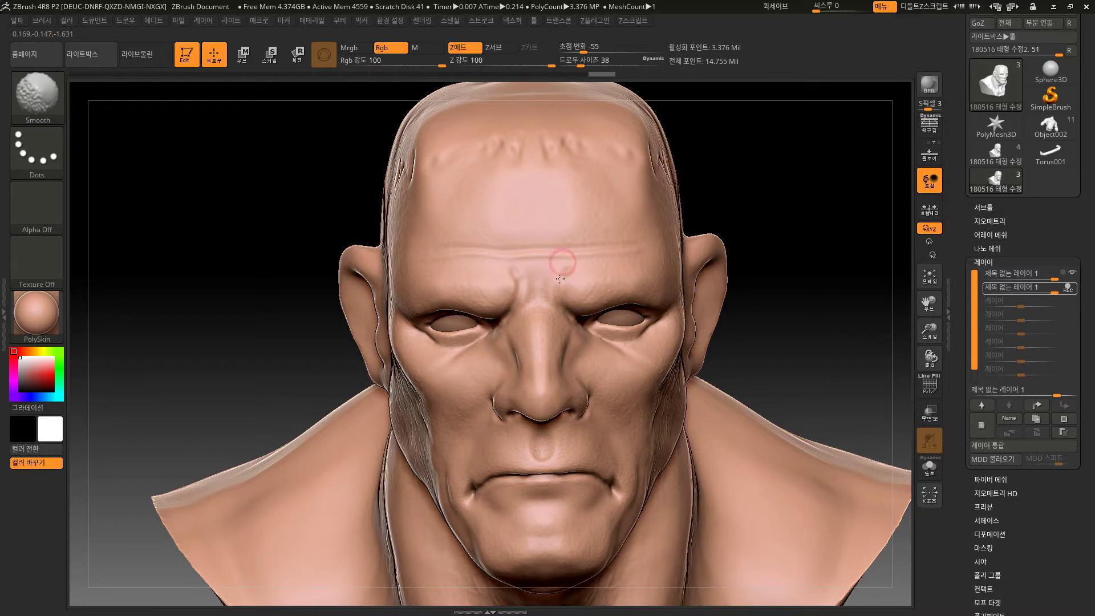
{"action": "left_click_drag", "start_coordinate": [558, 282], "coordinate": [561, 260], "text": "shift"}
Step: Sculpt a second horizontal wrinkle above the first one on the forehead and smooth out both of its ends
{"action": "left_click_drag", "start_coordinate": [499, 236], "coordinate": [630, 233]}
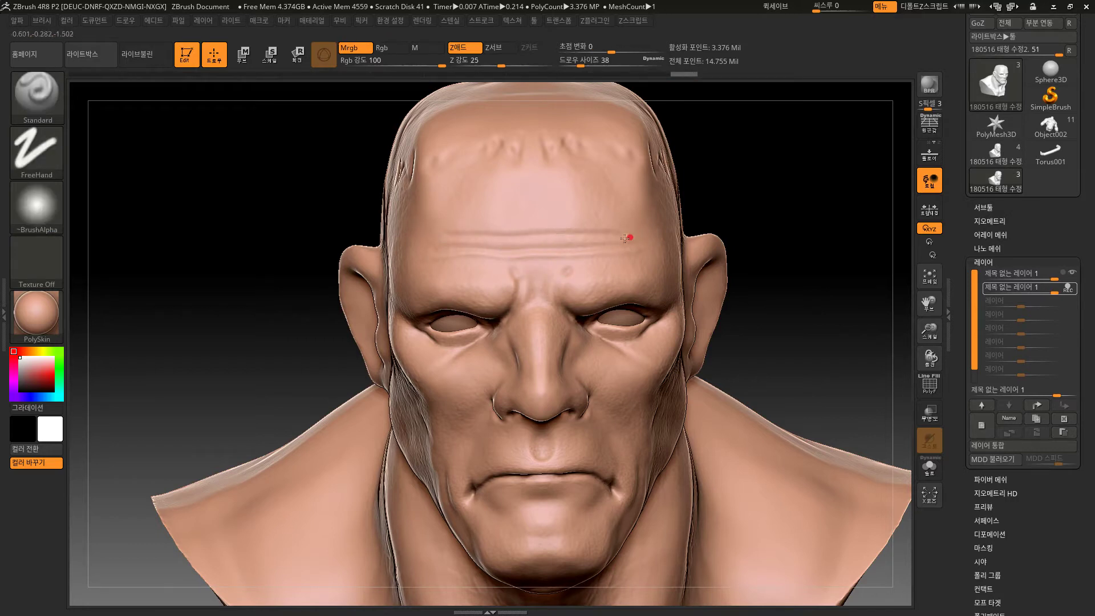
{"action": "left_click_drag", "start_coordinate": [448, 245], "coordinate": [439, 241], "text": "shift"}
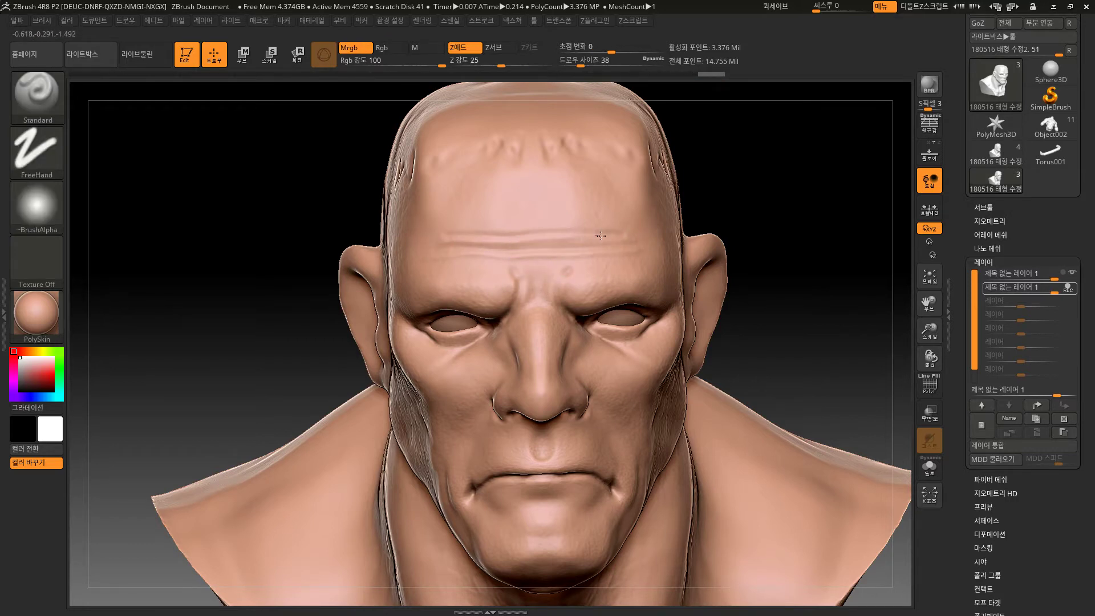
{"action": "left_click_drag", "start_coordinate": [719, 168], "coordinate": [742, 251], "text": "alt"}
{"action": "left_click_drag", "start_coordinate": [809, 231], "coordinate": [823, 216], "text": "shift"}
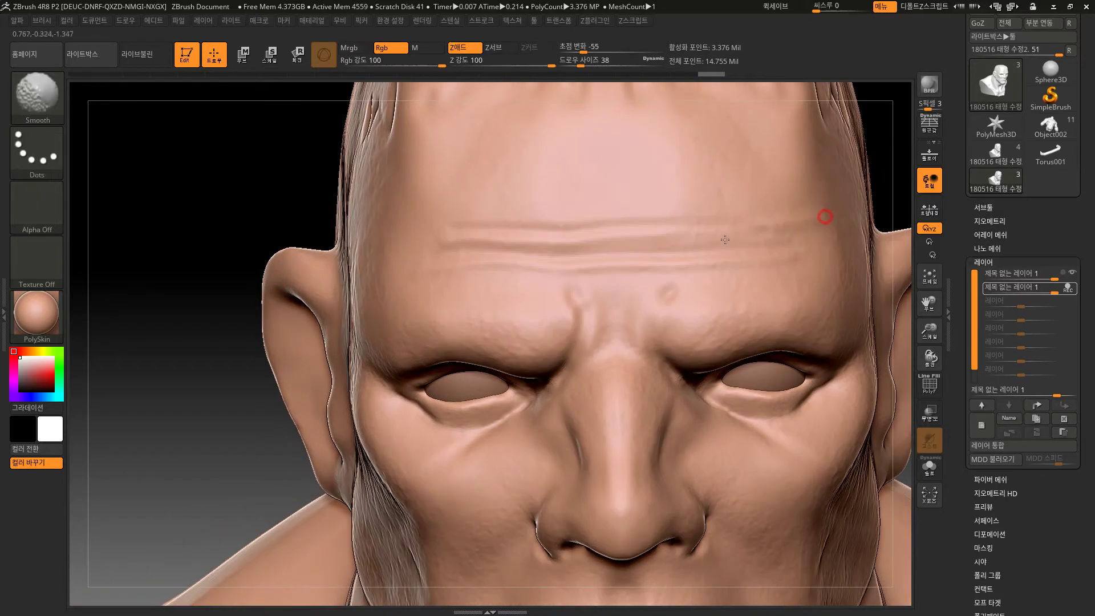
Step: Sculpt a third horizontal wrinkle above the others on the forehead with the Standard brush and smooth out both of its ends
{"action": "left_click_drag", "start_coordinate": [450, 190], "coordinate": [774, 183]}
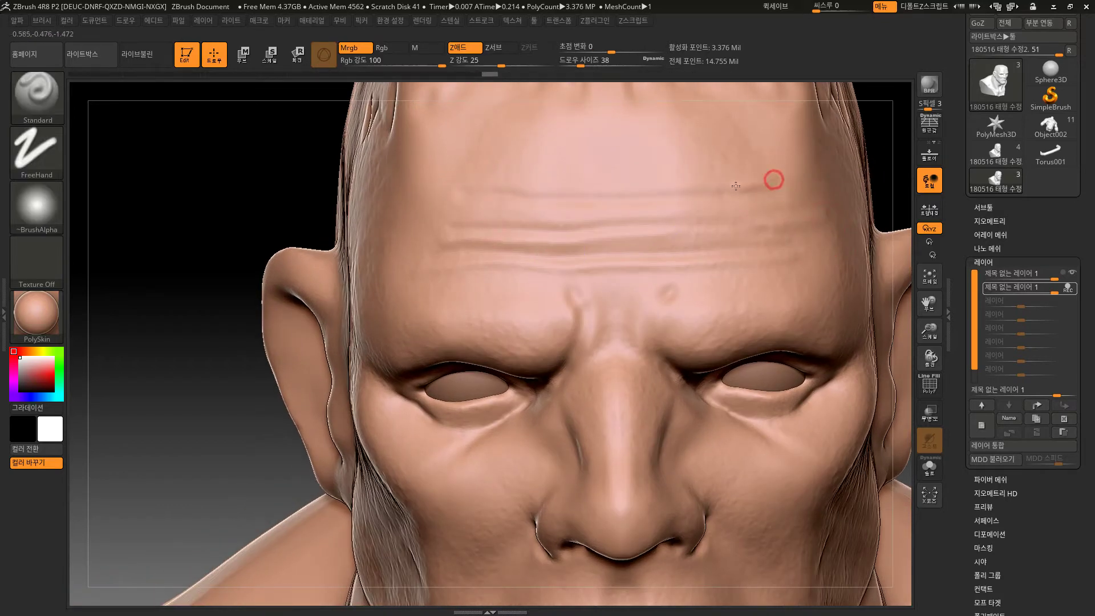
{"action": "left_click_drag", "start_coordinate": [622, 188], "coordinate": [469, 189]}
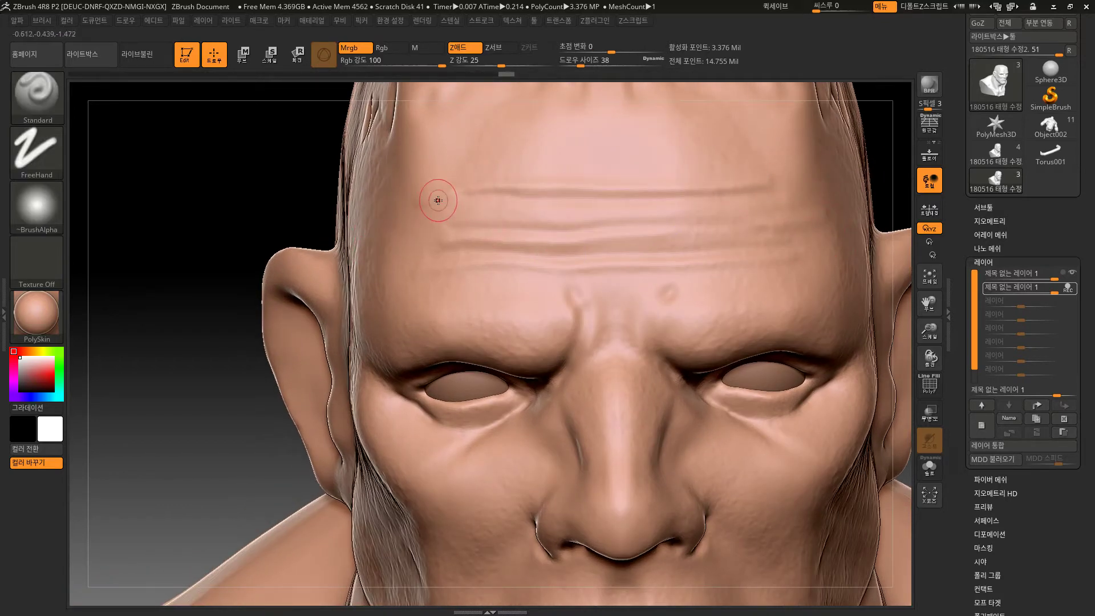
{"action": "left_click_drag", "start_coordinate": [516, 206], "coordinate": [774, 201]}
{"action": "key", "text": "shift"}
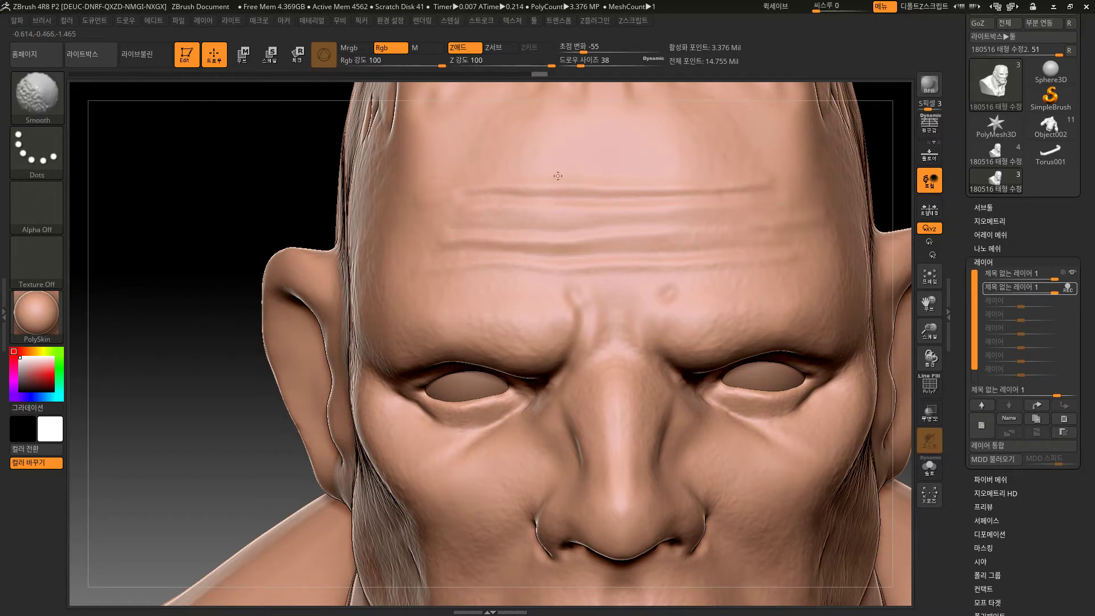
{"action": "left_click_drag", "start_coordinate": [774, 172], "coordinate": [752, 228], "text": "shift"}
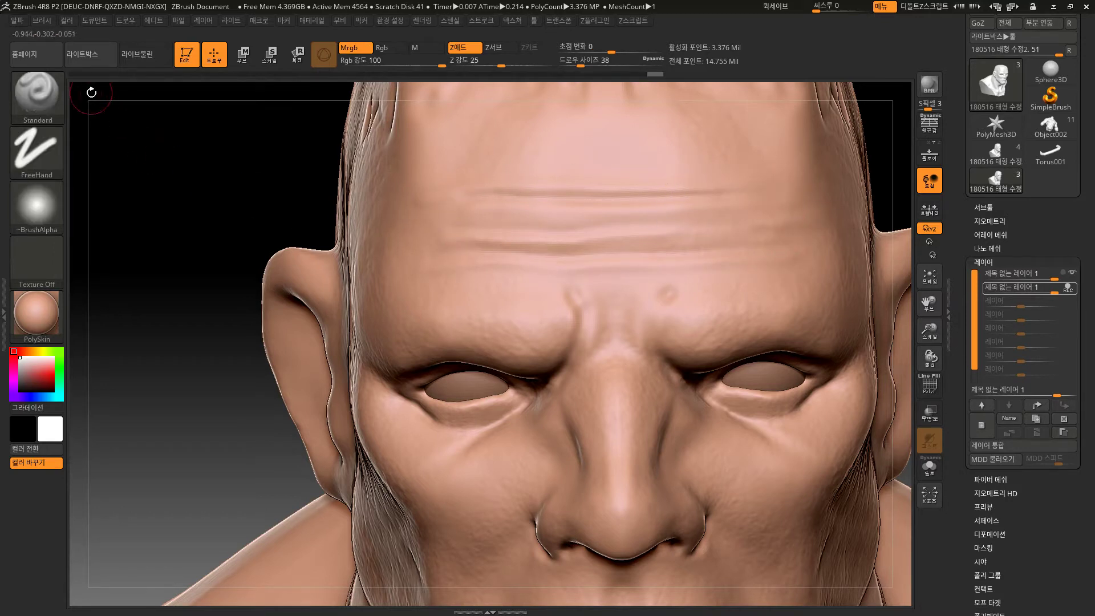
{"action": "left_click_drag", "start_coordinate": [496, 187], "coordinate": [561, 178], "text": "shift"}
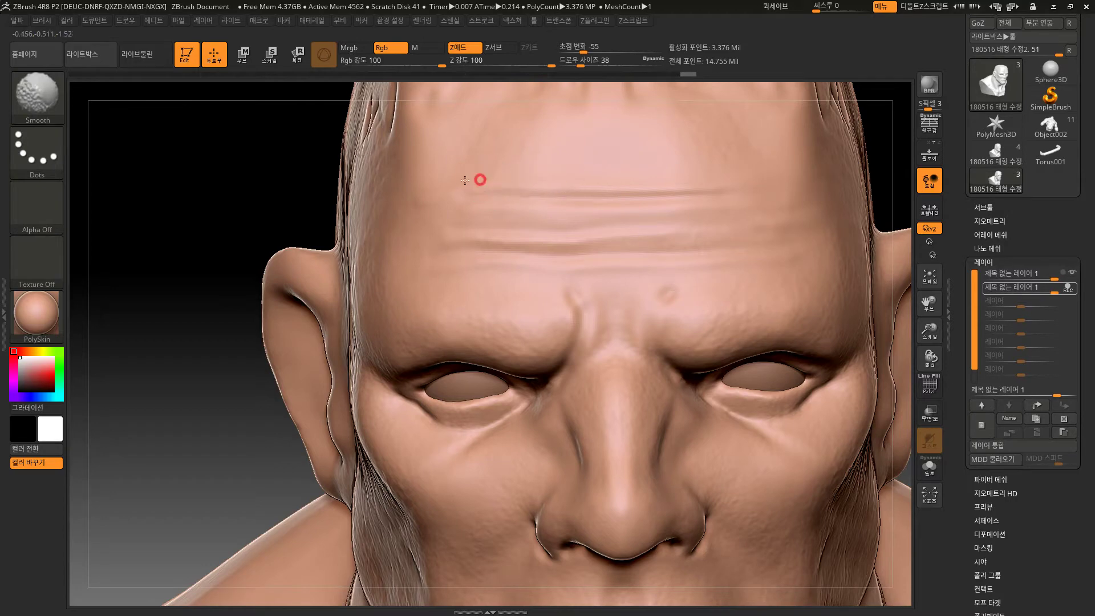
Step: Swell the skin along the most prominent forehead wrinkle with the Inflat brush at size 50 and smooth its ends
{"action": "left_click", "coordinate": [47, 100]}
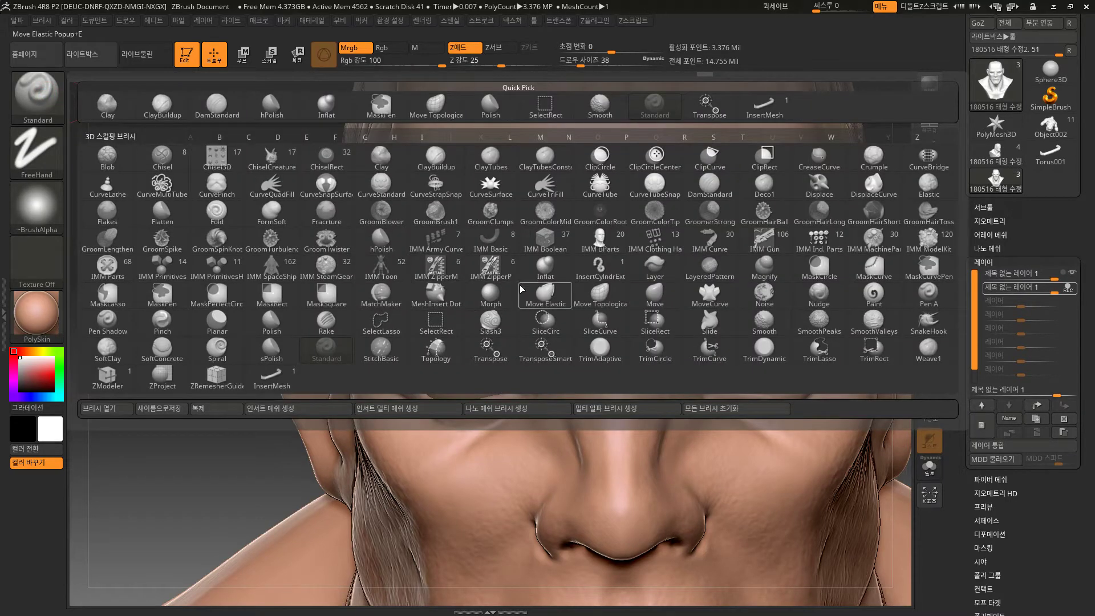
{"action": "left_click", "coordinate": [545, 268]}
{"action": "key", "text": "bracketright"}
{"action": "left_click_drag", "start_coordinate": [457, 242], "coordinate": [602, 246]}
{"action": "mouse_move", "coordinate": [681, 244]}
{"action": "left_mouse_down"}
{"action": "mouse_move", "coordinate": [665, 244]}
{"action": "mouse_move", "coordinate": [685, 242]}
{"action": "left_mouse_up"}
{"action": "key", "text": "shift"}
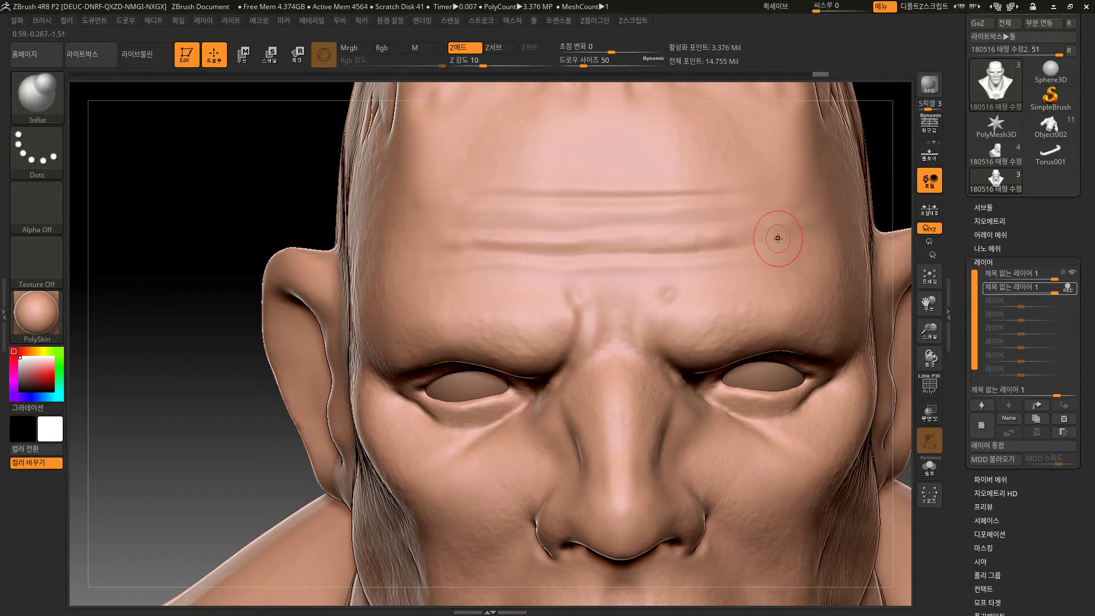
{"action": "key", "text": "ctrl"}
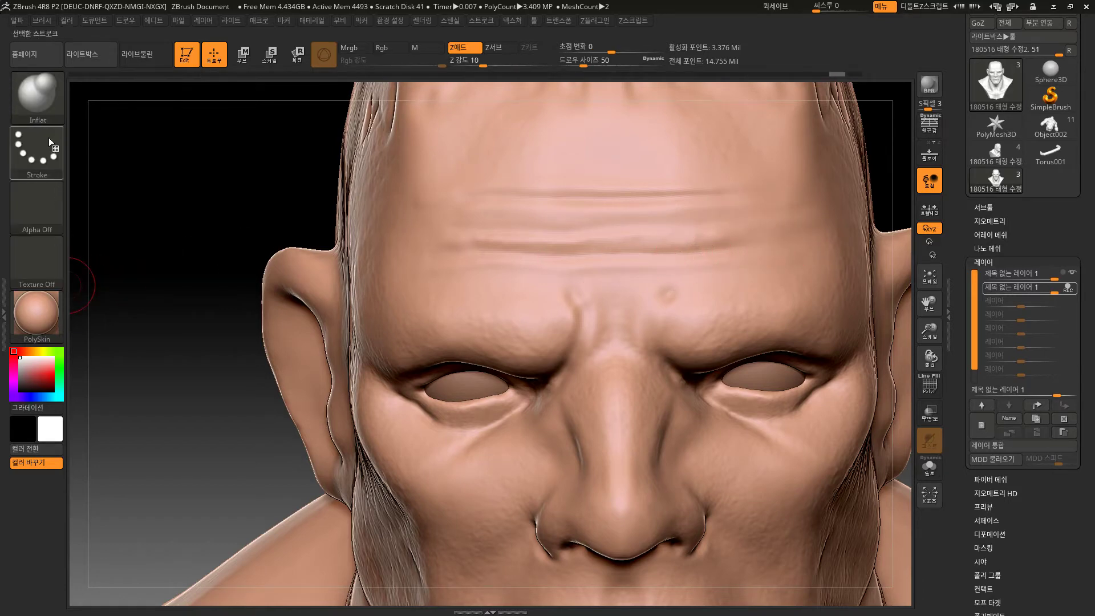
Step: Tighten the creases of the horizontal forehead wrinkles with the Pinch brush
{"action": "key", "text": "b"}
{"action": "left_click", "coordinate": [162, 322]}
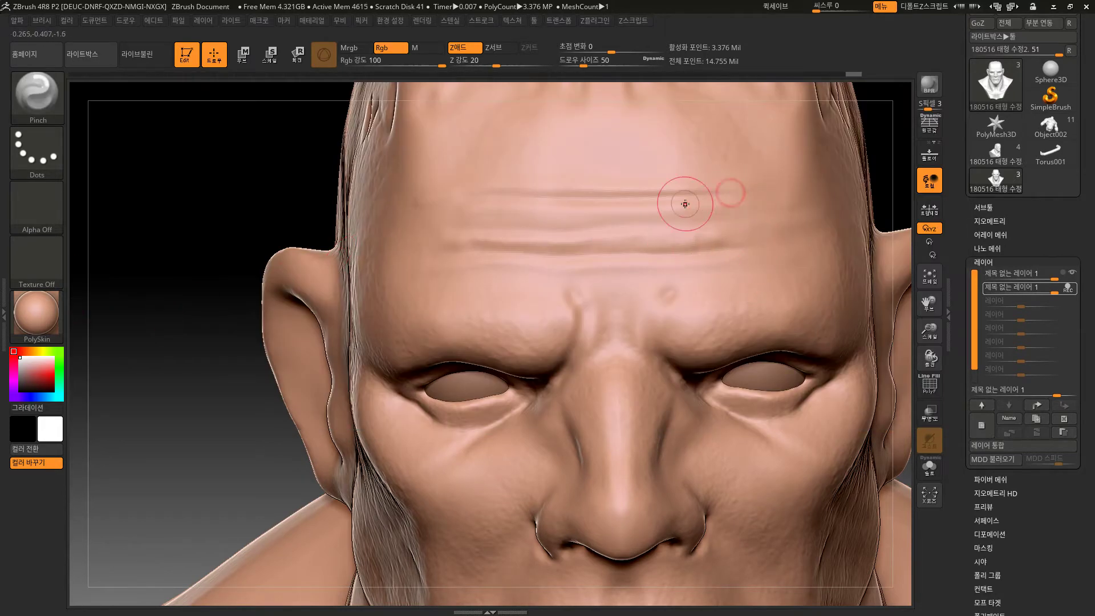
{"action": "left_click_drag", "start_coordinate": [487, 225], "coordinate": [464, 229]}
{"action": "left_click_drag", "start_coordinate": [557, 256], "coordinate": [460, 259]}
{"action": "key", "text": "ctrl+z"}
{"action": "mouse_move", "coordinate": [516, 252]}
{"action": "left_mouse_down"}
{"action": "mouse_move", "coordinate": [490, 251]}
{"action": "mouse_move", "coordinate": [444, 189]}
{"action": "left_mouse_up"}
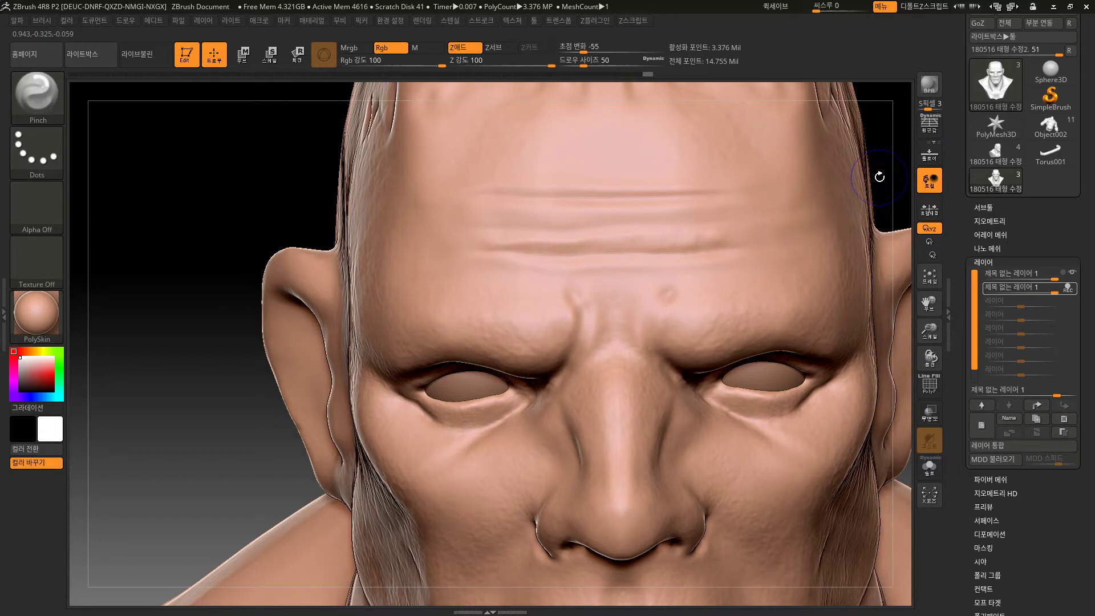
Step: Display the wireframe, test a Pinch stroke on the end of a forehead wrinkle, undo it, and hide the wireframe
{"action": "key", "text": "shift+f"}
{"action": "left_click_drag", "start_coordinate": [225, 190], "coordinate": [501, 251]}
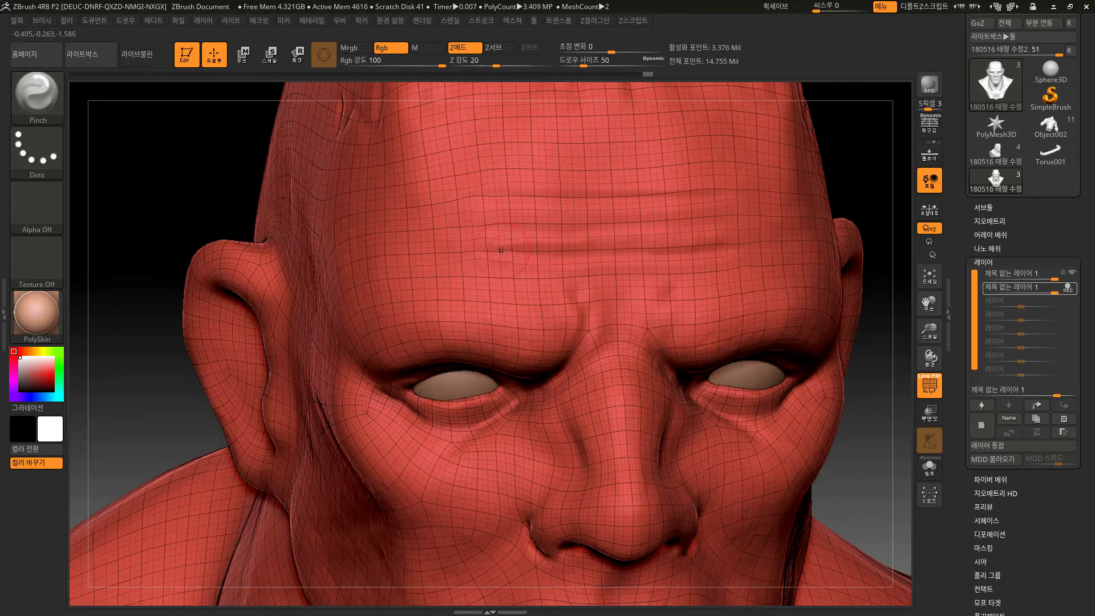
{"action": "left_click_drag", "start_coordinate": [862, 155], "coordinate": [841, 319], "text": "alt"}
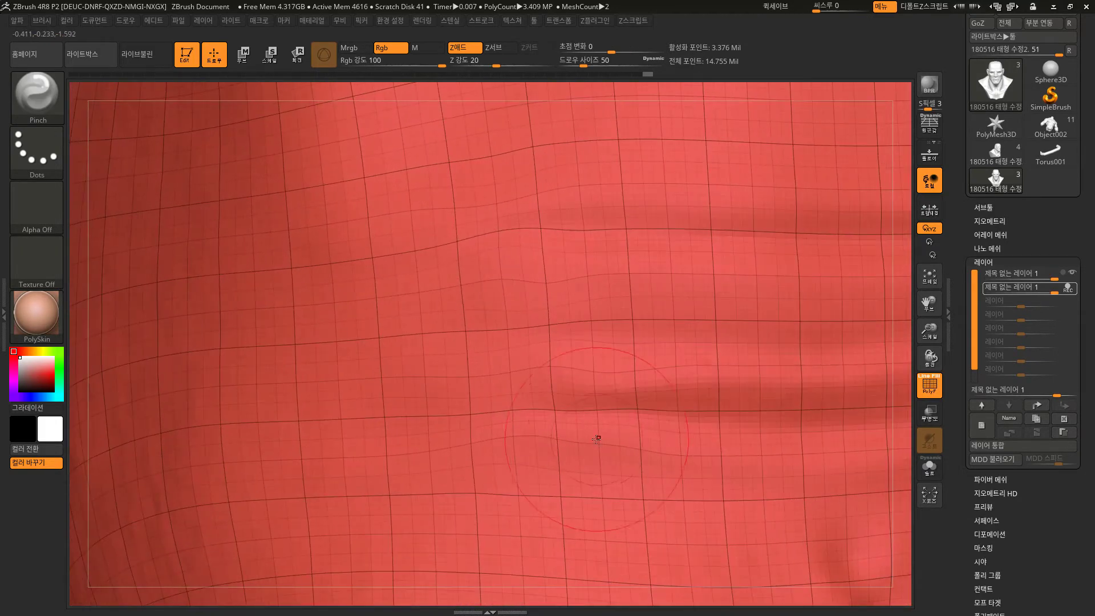
{"action": "left_click_drag", "start_coordinate": [572, 415], "coordinate": [570, 425]}
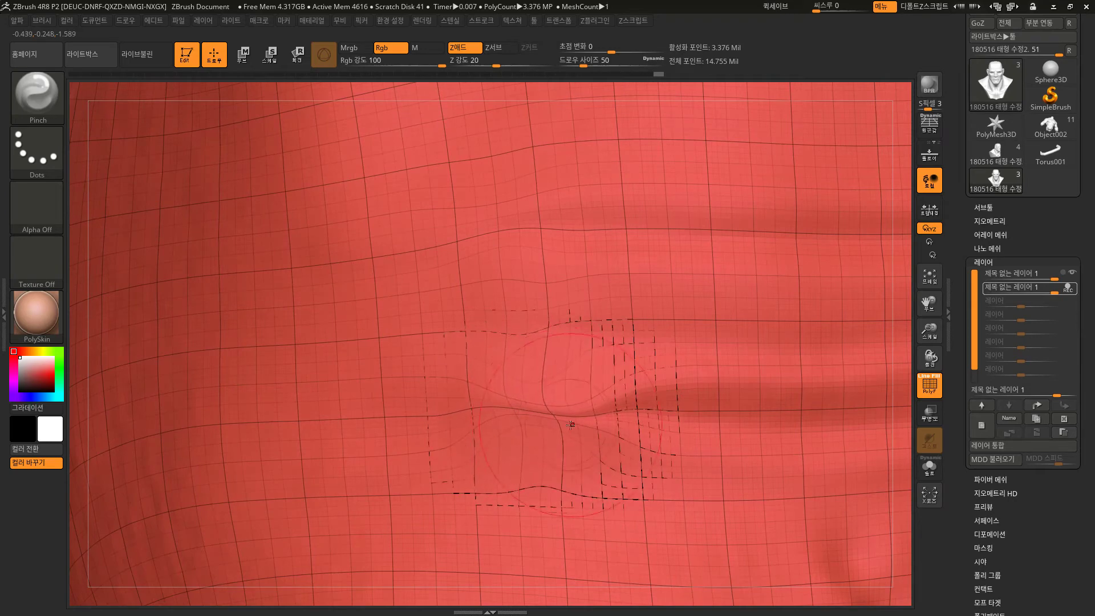
{"action": "key", "text": "ctrl+z"}
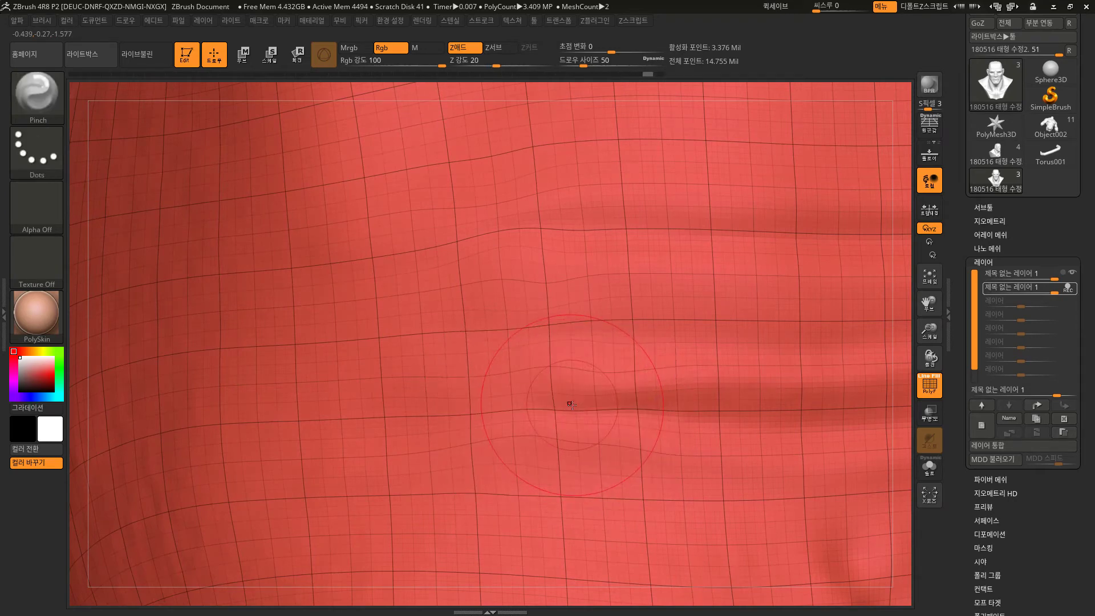
{"action": "key", "text": "f"}
{"action": "left_click_drag", "start_coordinate": [789, 249], "coordinate": [779, 303]}
{"action": "key", "text": "shift+f"}
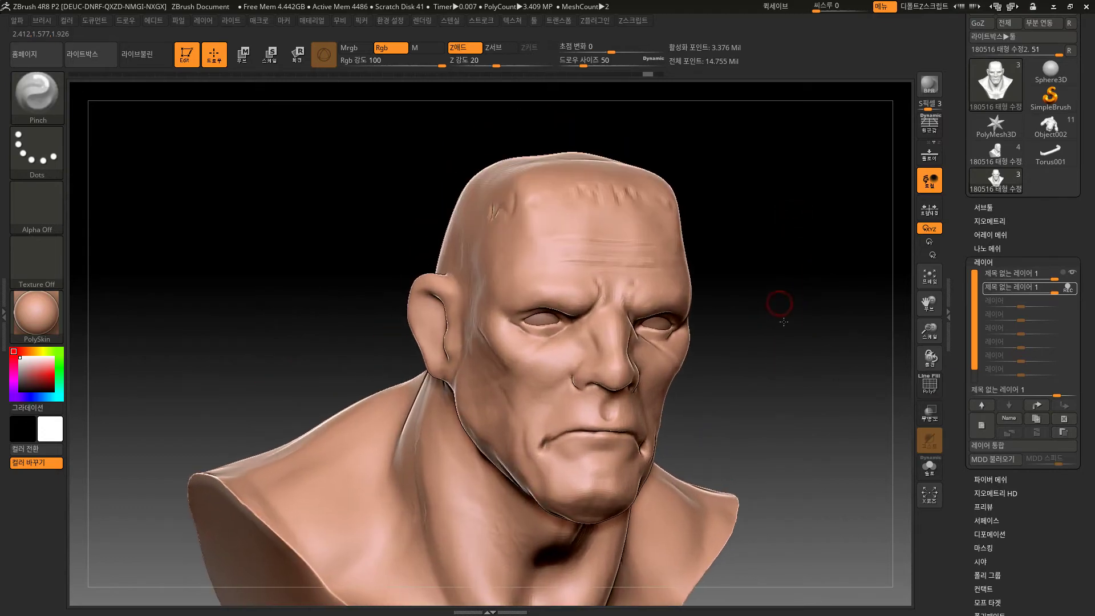
Step: Turn on perspective for the view of the bust
{"action": "left_click", "coordinate": [927, 131]}
{"action": "left_click_drag", "start_coordinate": [804, 244], "coordinate": [838, 308]}
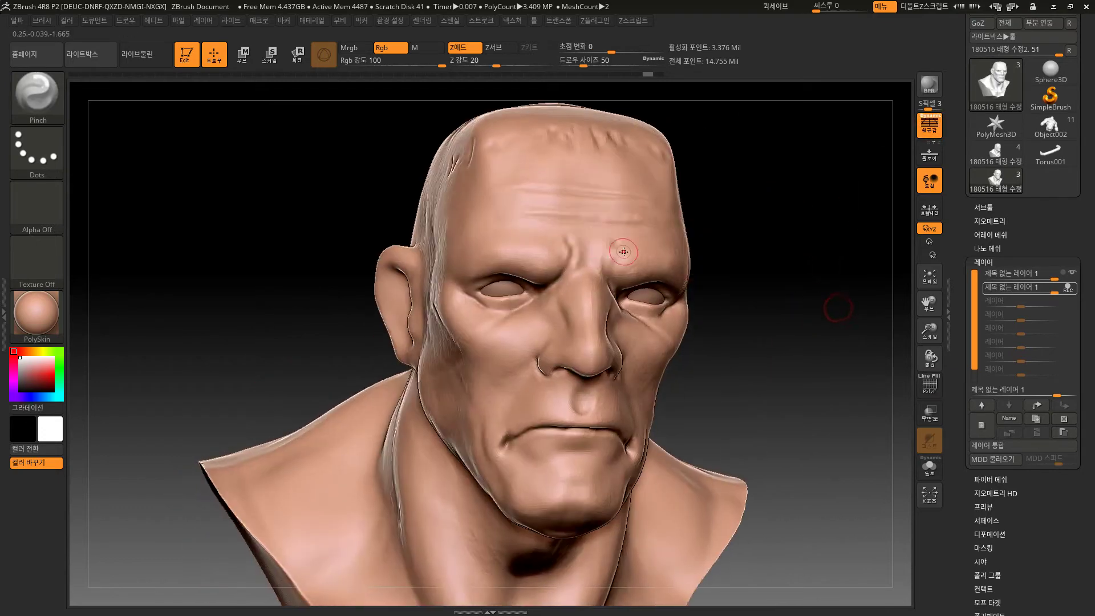
{"action": "key", "text": "shift"}
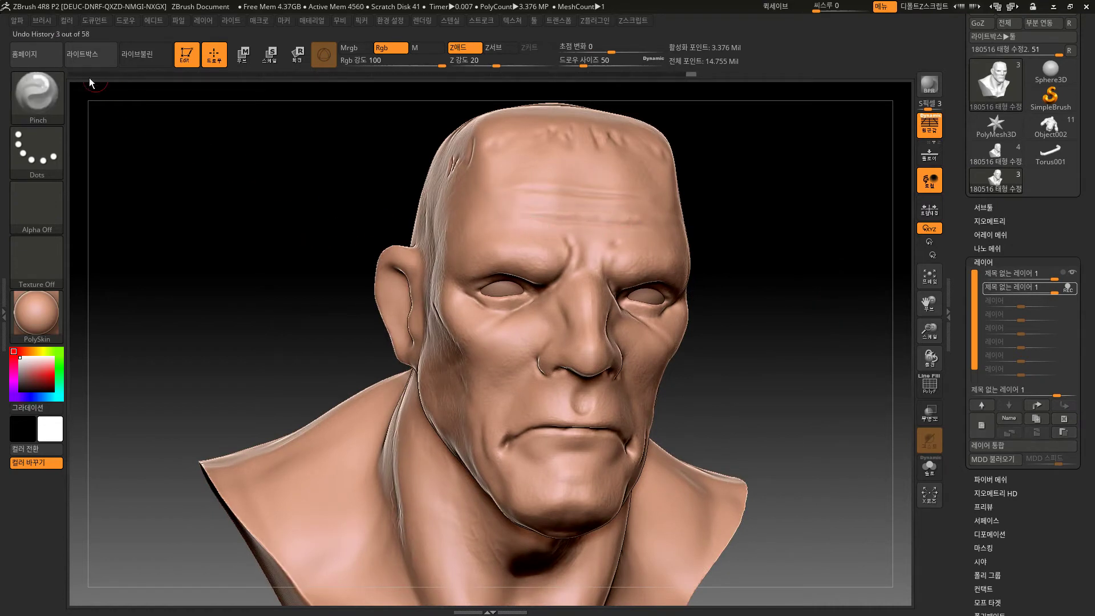
Step: Puff up the skin at the inner brow and between the forehead wrinkles with the Inflat brush
{"action": "left_click", "coordinate": [52, 90]}
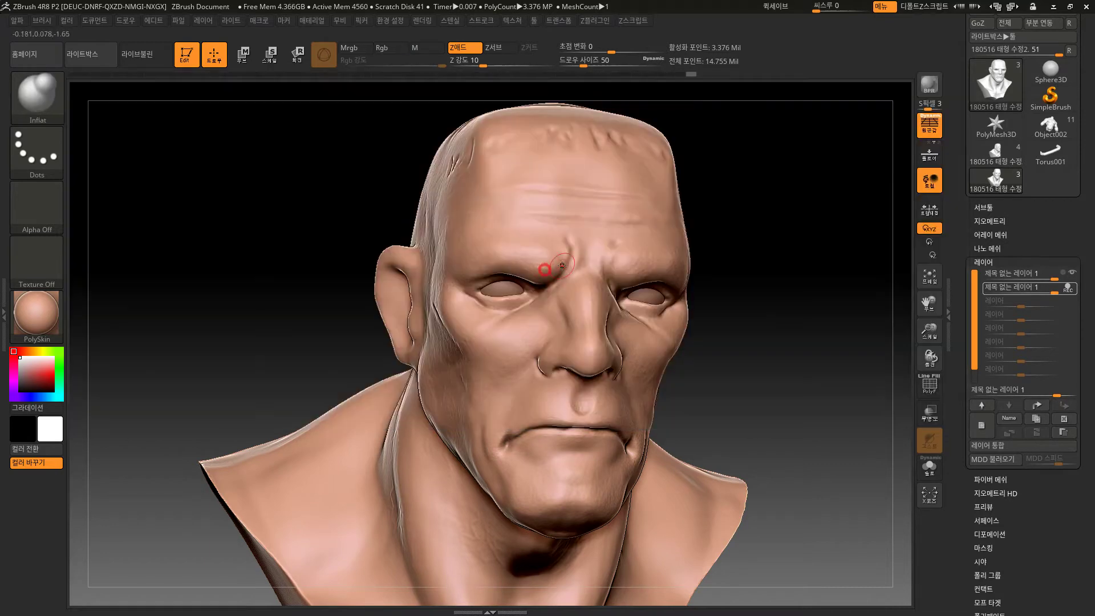
{"action": "left_click", "coordinate": [556, 274]}
{"action": "left_click_drag", "start_coordinate": [529, 223], "coordinate": [620, 230]}
{"action": "left_click_drag", "start_coordinate": [809, 231], "coordinate": [746, 224]}
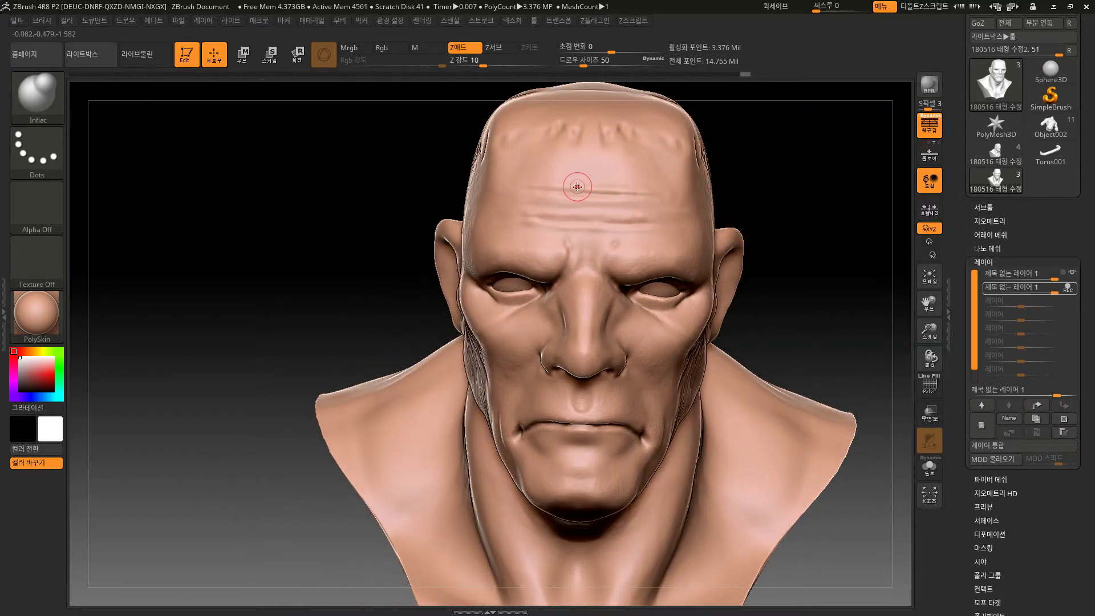
{"action": "key", "text": "shift"}
{"action": "mouse_move", "coordinate": [813, 228]}
{"action": "left_mouse_down"}
{"action": "mouse_move", "coordinate": [812, 215]}
{"action": "mouse_move", "coordinate": [796, 215]}
{"action": "left_mouse_up"}
Step: Try to sculpt a vertical line down the temple with the Standard brush and Alpha 38, then undo the strokes
{"action": "left_click", "coordinate": [47, 99]}
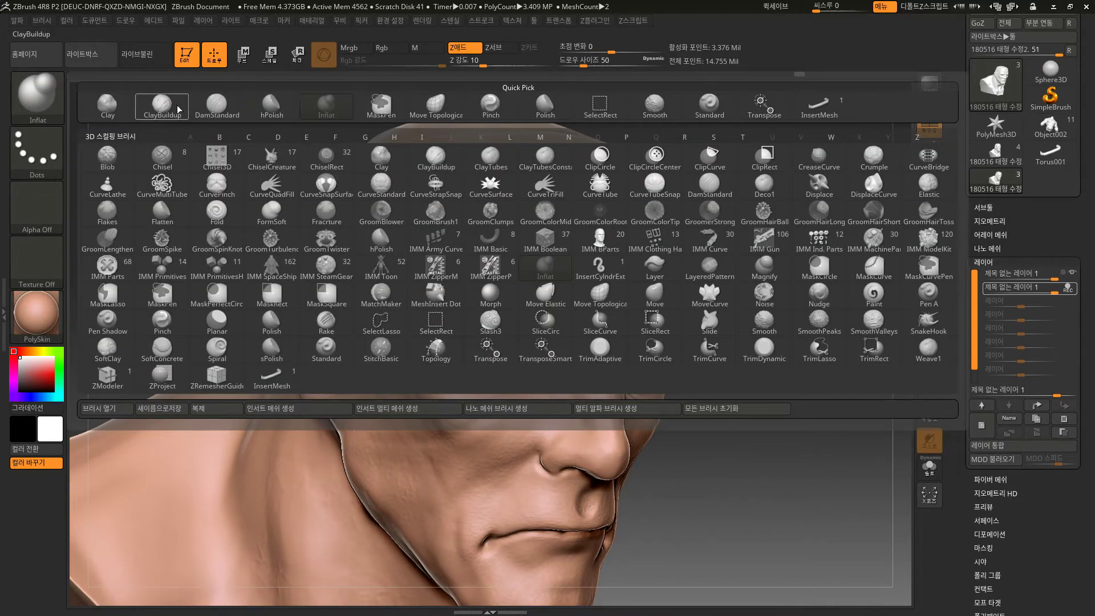
{"action": "left_click", "coordinate": [679, 107]}
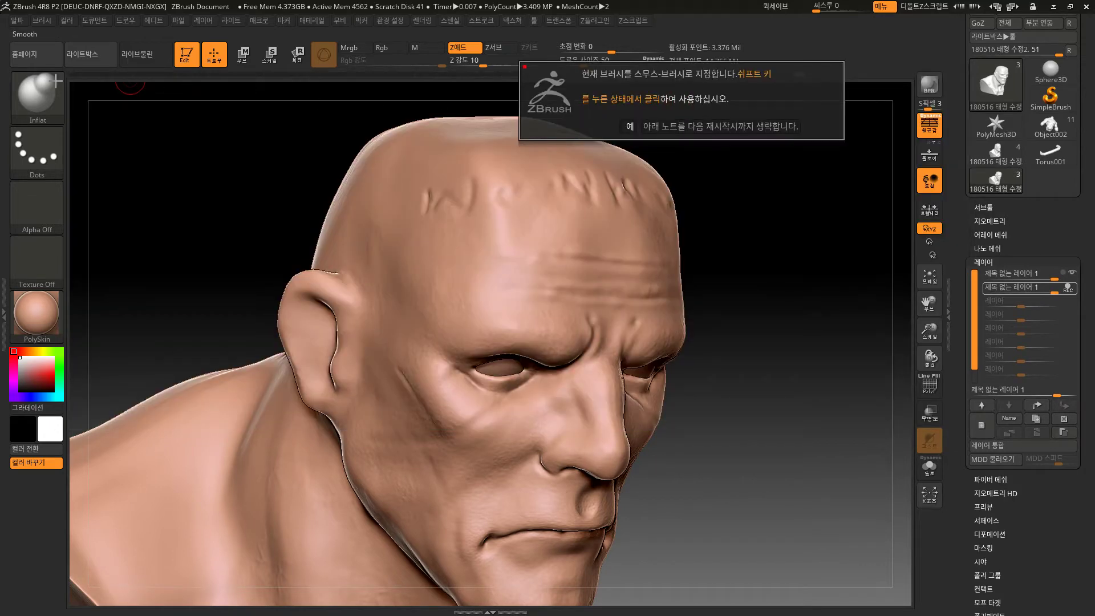
{"action": "left_click", "coordinate": [37, 94]}
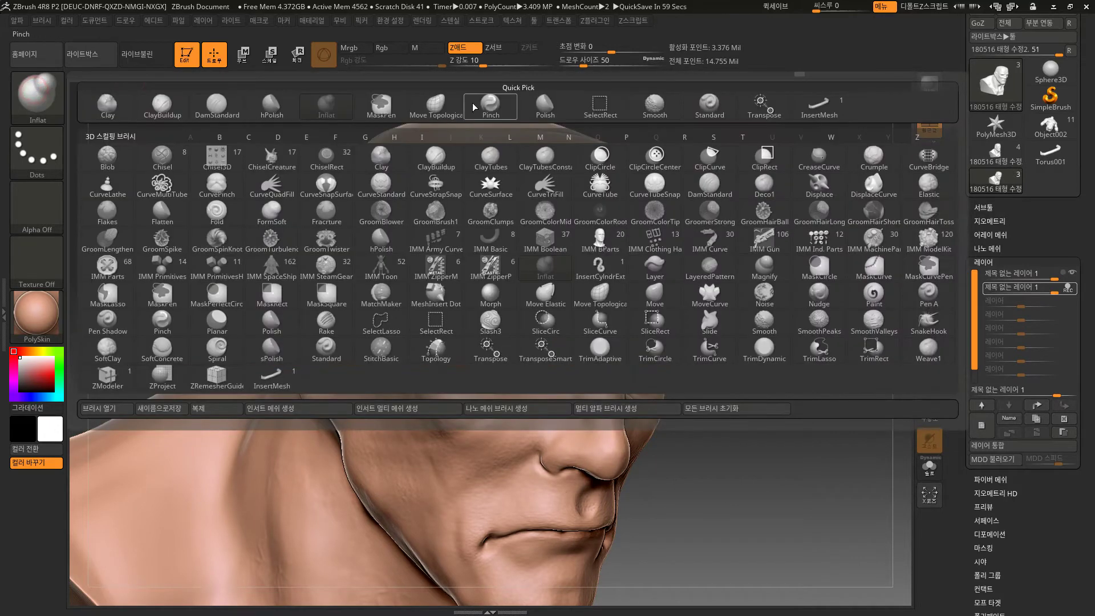
{"action": "left_click", "coordinate": [703, 104]}
{"action": "left_click", "coordinate": [37, 205]}
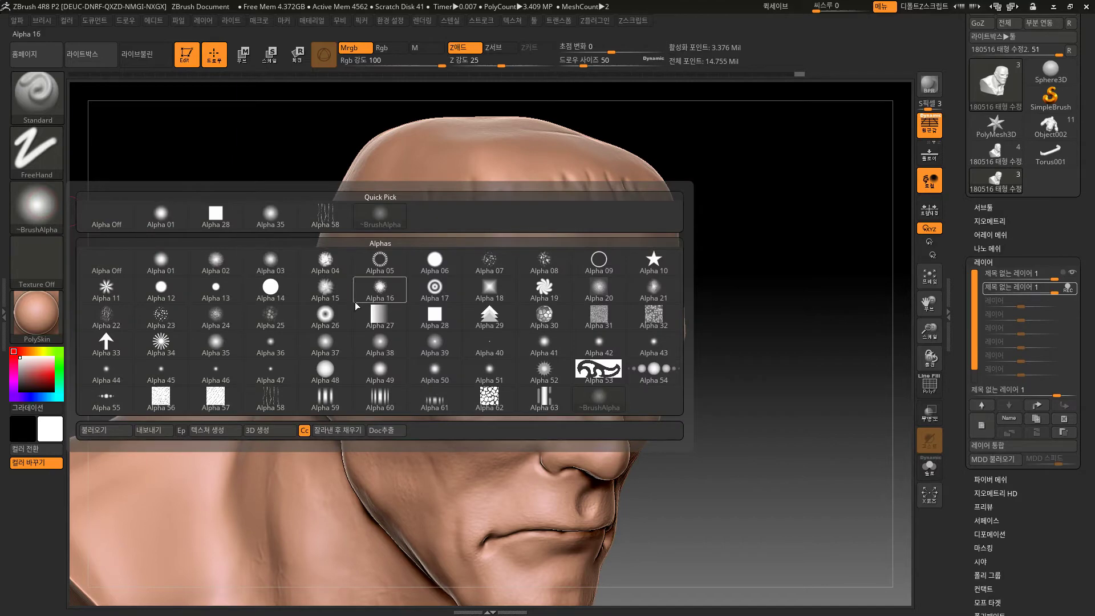
{"action": "left_click", "coordinate": [378, 340]}
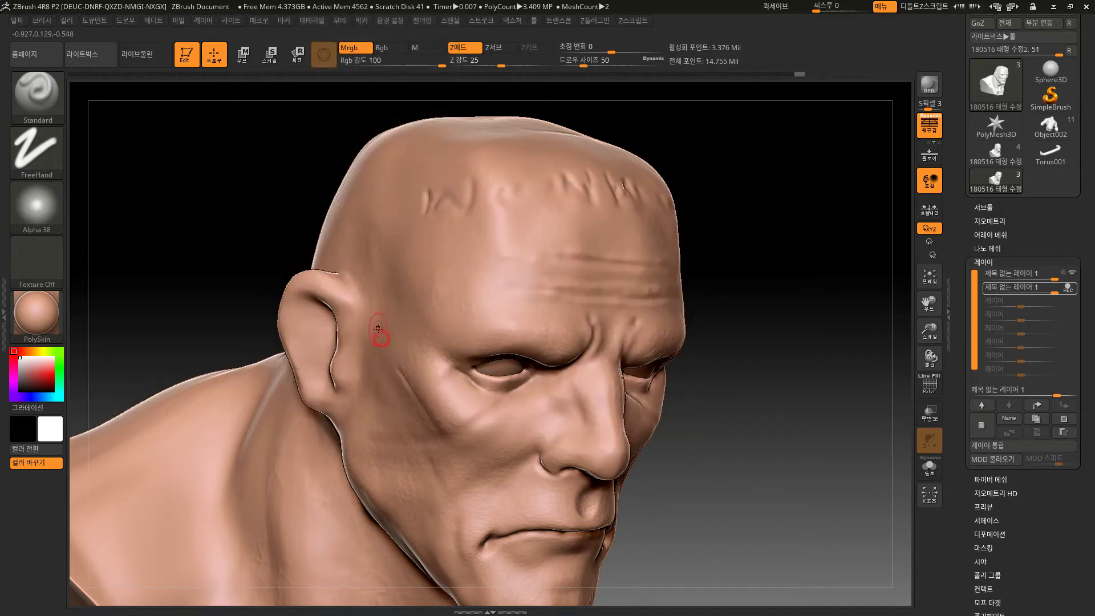
{"action": "left_click_drag", "start_coordinate": [428, 213], "coordinate": [400, 385]}
{"action": "mouse_move", "coordinate": [784, 206]}
{"action": "left_mouse_down"}
{"action": "mouse_move", "coordinate": [810, 208]}
{"action": "mouse_move", "coordinate": [781, 237]}
{"action": "mouse_move", "coordinate": [776, 263]}
{"action": "left_mouse_up"}
{"action": "key", "text": "ctrl+z"}
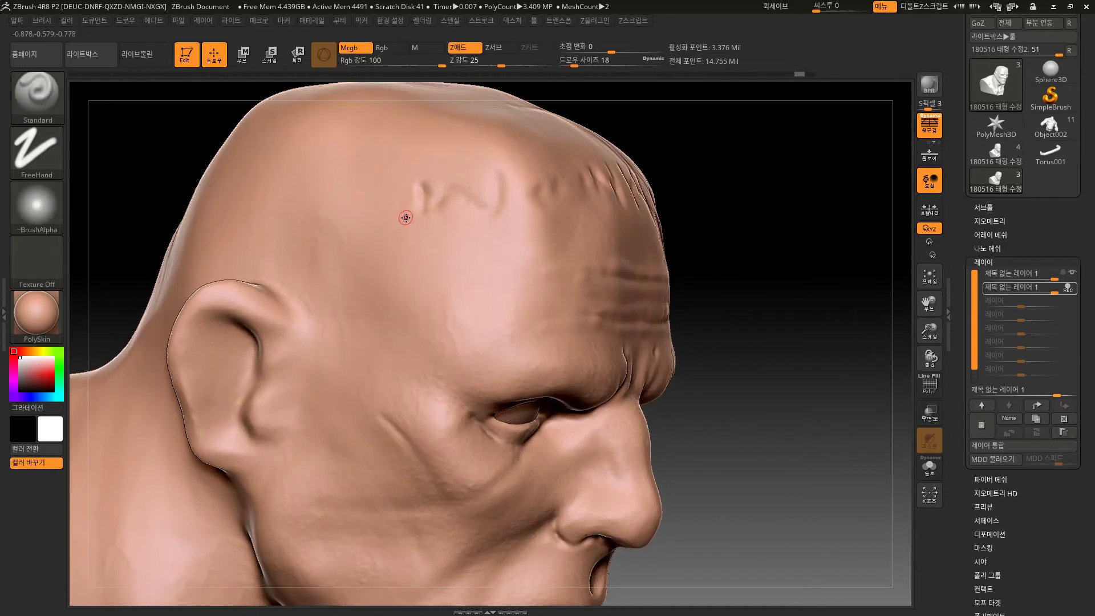
{"action": "left_click_drag", "start_coordinate": [406, 195], "coordinate": [379, 384]}
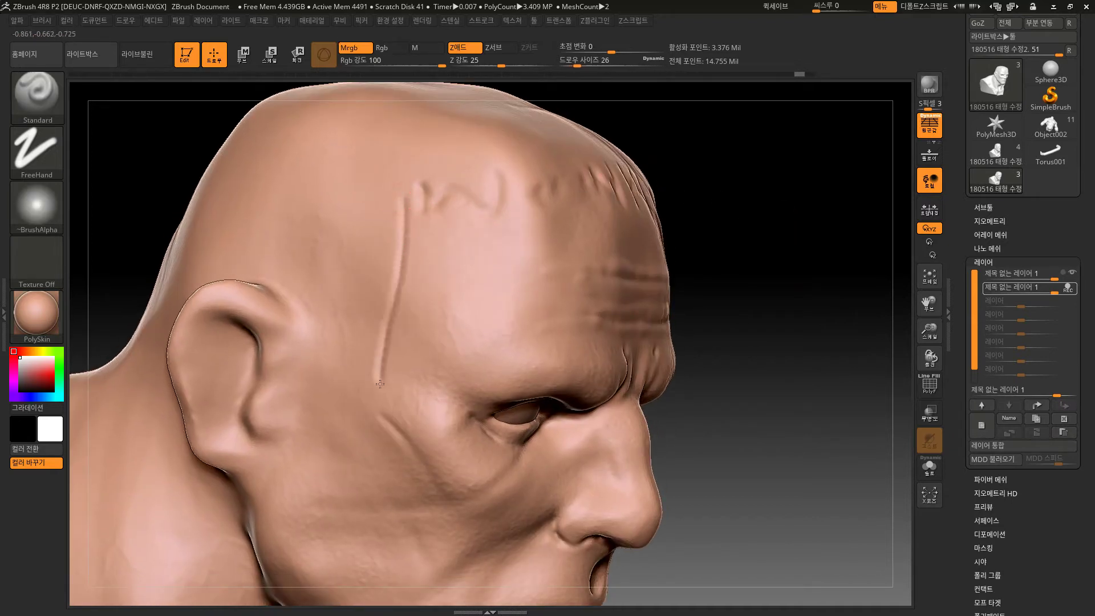
{"action": "key", "text": "ctrl+z"}
Step: Try a hard-edged line down the side of the head with the Standard brush and Alpha 13, and undo the strokes
{"action": "left_click", "coordinate": [47, 197]}
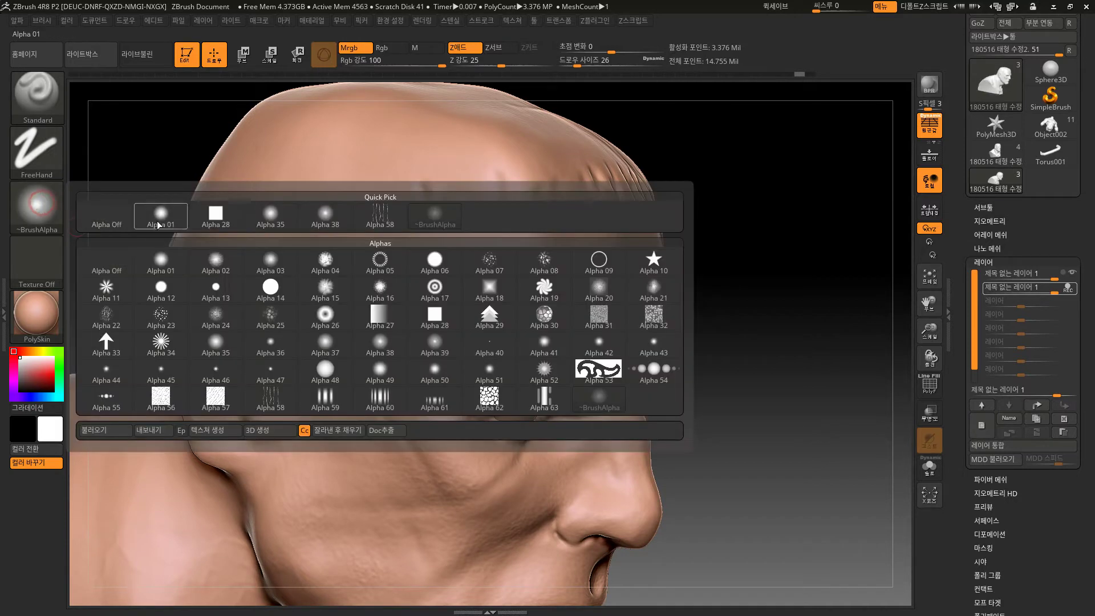
{"action": "left_click", "coordinate": [216, 287]}
{"action": "left_click_drag", "start_coordinate": [397, 212], "coordinate": [397, 283]}
{"action": "left_click_drag", "start_coordinate": [402, 329], "coordinate": [421, 381]}
{"action": "mouse_move", "coordinate": [743, 211]}
{"action": "left_mouse_down"}
{"action": "mouse_move", "coordinate": [764, 221]}
{"action": "mouse_move", "coordinate": [730, 254]}
{"action": "left_mouse_up"}
{"action": "key", "text": "ctrl+z"}
{"action": "mouse_move", "coordinate": [395, 181]}
{"action": "left_mouse_down"}
{"action": "mouse_move", "coordinate": [368, 288]}
{"action": "mouse_move", "coordinate": [426, 389]}
{"action": "mouse_move", "coordinate": [401, 506]}
{"action": "left_mouse_up"}
{"action": "left_click_drag", "start_coordinate": [739, 340], "coordinate": [717, 338]}
{"action": "key", "text": "ctrl+z"}
Step: Carve an angular zigzag seam from the temple down to the cheek with the DamStandard brush
{"action": "key", "text": "b"}
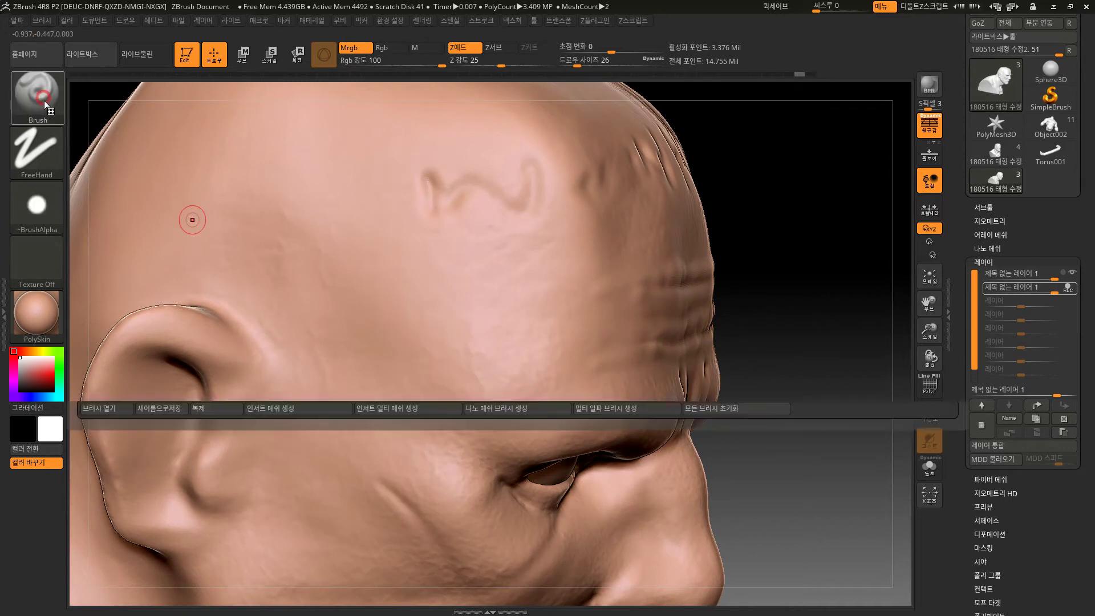
{"action": "key", "text": "d"}
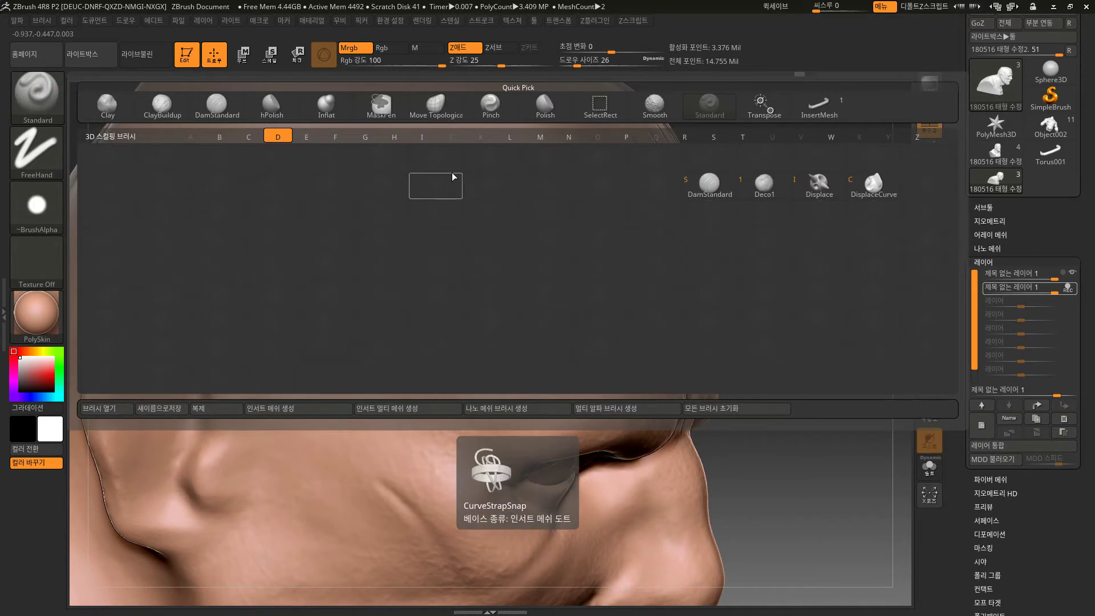
{"action": "left_click", "coordinate": [712, 195]}
{"action": "mouse_move", "coordinate": [399, 181]}
{"action": "left_mouse_down"}
{"action": "mouse_move", "coordinate": [421, 261]}
{"action": "mouse_move", "coordinate": [374, 331]}
{"action": "mouse_move", "coordinate": [399, 392]}
{"action": "mouse_move", "coordinate": [377, 455]}
{"action": "left_mouse_up"}
{"action": "mouse_move", "coordinate": [802, 266]}
{"action": "left_mouse_down"}
{"action": "mouse_move", "coordinate": [782, 239]}
{"action": "mouse_move", "coordinate": [798, 258]}
{"action": "mouse_move", "coordinate": [787, 313]}
{"action": "mouse_move", "coordinate": [734, 262]}
{"action": "mouse_move", "coordinate": [755, 350]}
{"action": "mouse_move", "coordinate": [724, 252]}
{"action": "mouse_move", "coordinate": [667, 308]}
{"action": "left_mouse_up"}
{"action": "key", "text": "ctrl+z"}
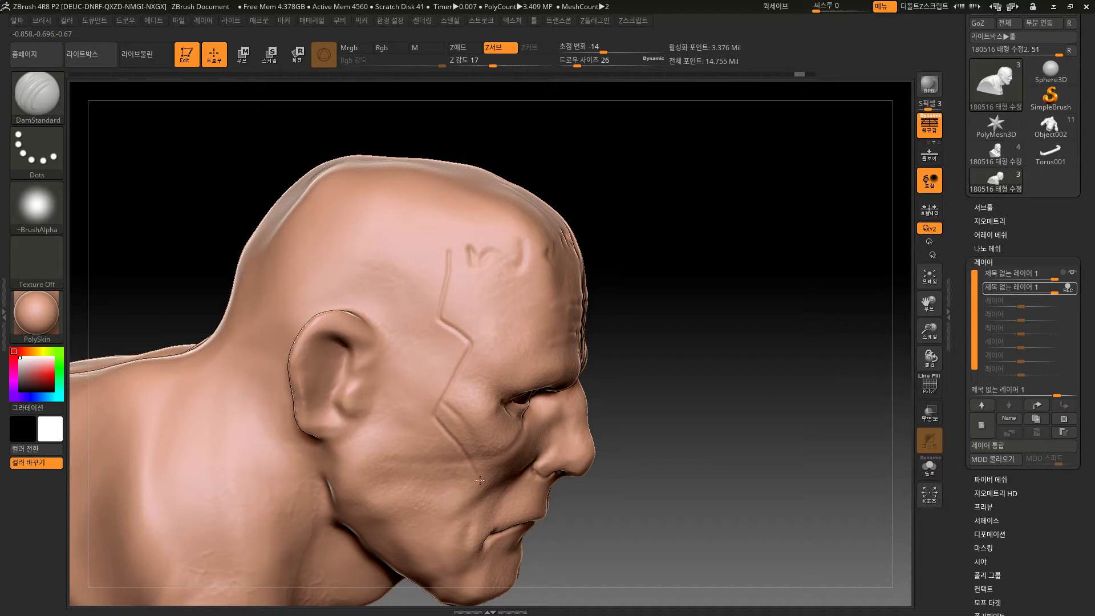
Step: Extend the seam across the cheek to the upper lip and carve a branch from the cheekbone back over the jaw
{"action": "left_click_drag", "start_coordinate": [655, 325], "coordinate": [507, 451]}
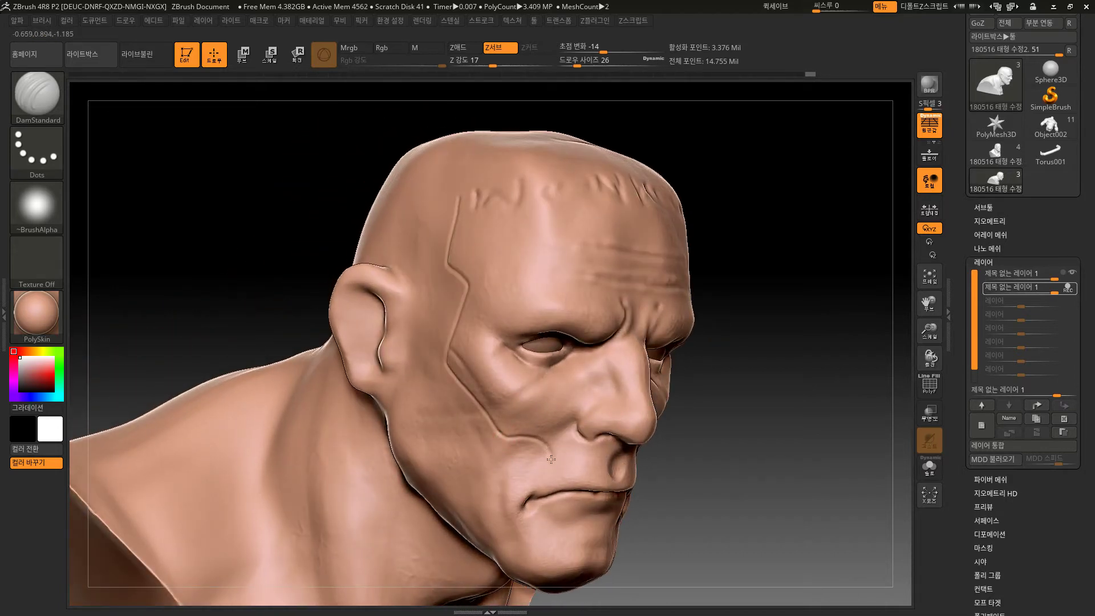
{"action": "left_click_drag", "start_coordinate": [753, 516], "coordinate": [761, 482]}
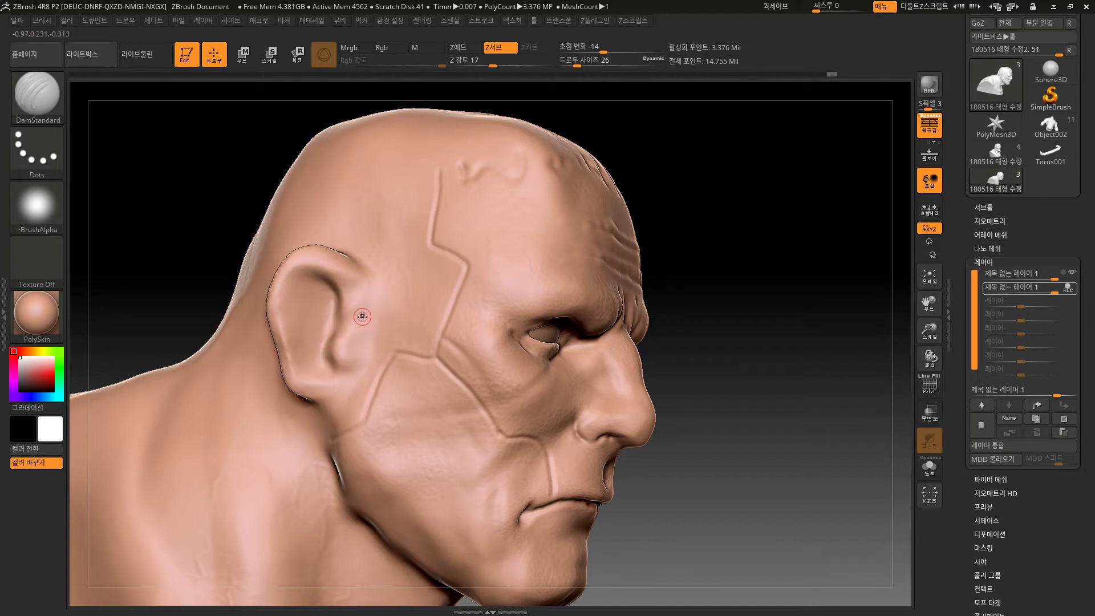
{"action": "left_click_drag", "start_coordinate": [788, 407], "coordinate": [747, 376]}
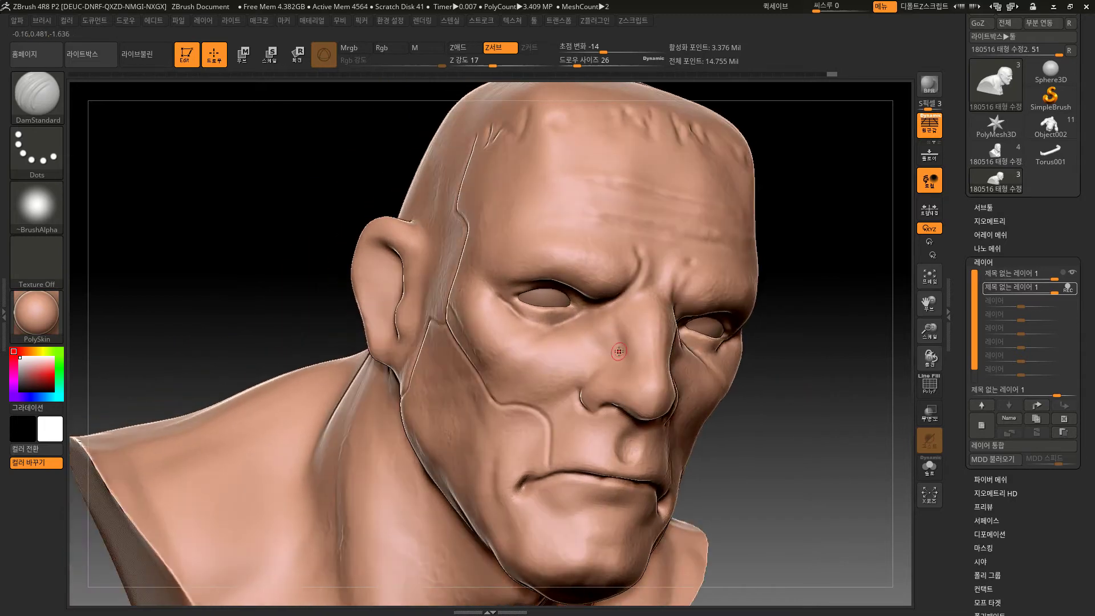
{"action": "left_click_drag", "start_coordinate": [782, 440], "coordinate": [679, 304]}
Step: Carve the upper temple seam deeper and roughen its edges down to the zigzag corner at draw size 10
{"action": "left_click_drag", "start_coordinate": [835, 164], "coordinate": [742, 364]}
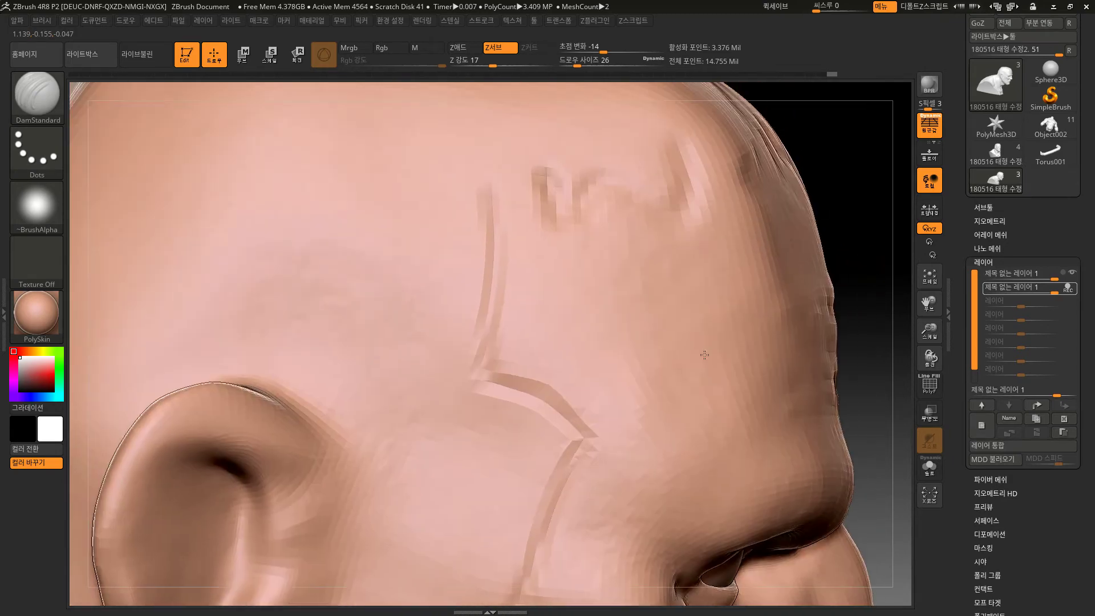
{"action": "key", "text": "bracketleft"}
{"action": "key", "text": "bracketleft"}
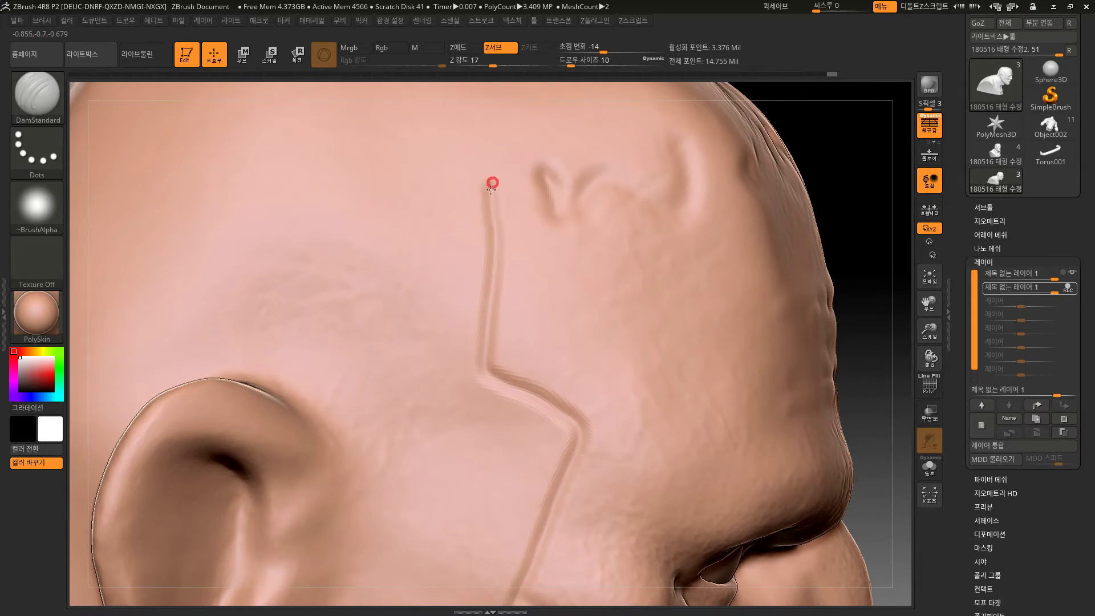
{"action": "left_click_drag", "start_coordinate": [491, 188], "coordinate": [497, 253]}
{"action": "mouse_move", "coordinate": [486, 323]}
{"action": "left_mouse_down"}
{"action": "mouse_move", "coordinate": [489, 369]}
{"action": "mouse_move", "coordinate": [541, 397]}
{"action": "left_mouse_up"}
{"action": "left_click_drag", "start_coordinate": [584, 431], "coordinate": [564, 501]}
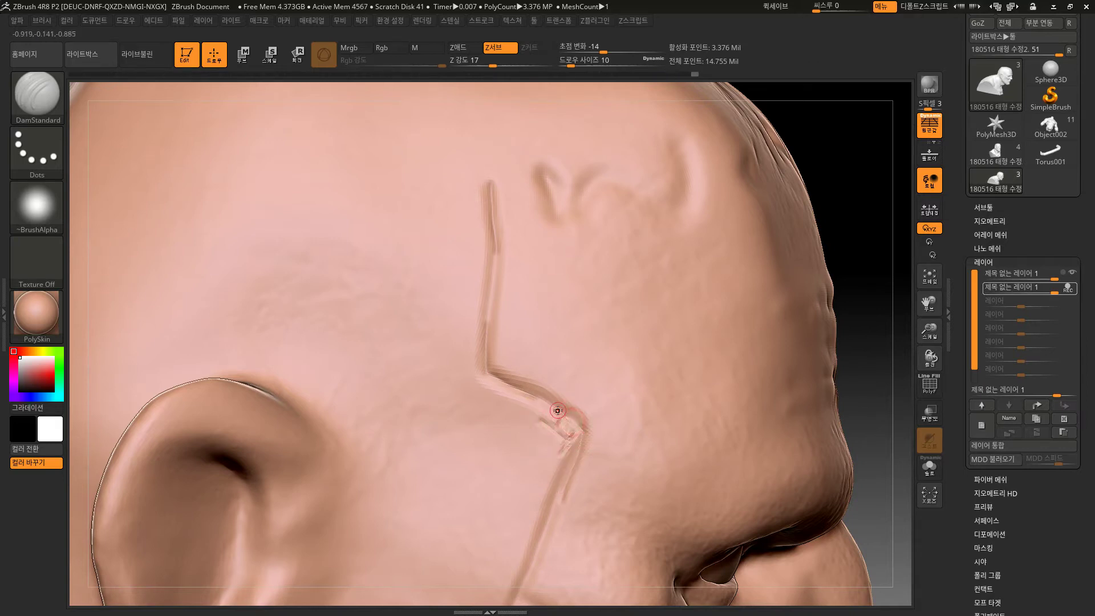
{"action": "left_click_drag", "start_coordinate": [486, 371], "coordinate": [524, 386]}
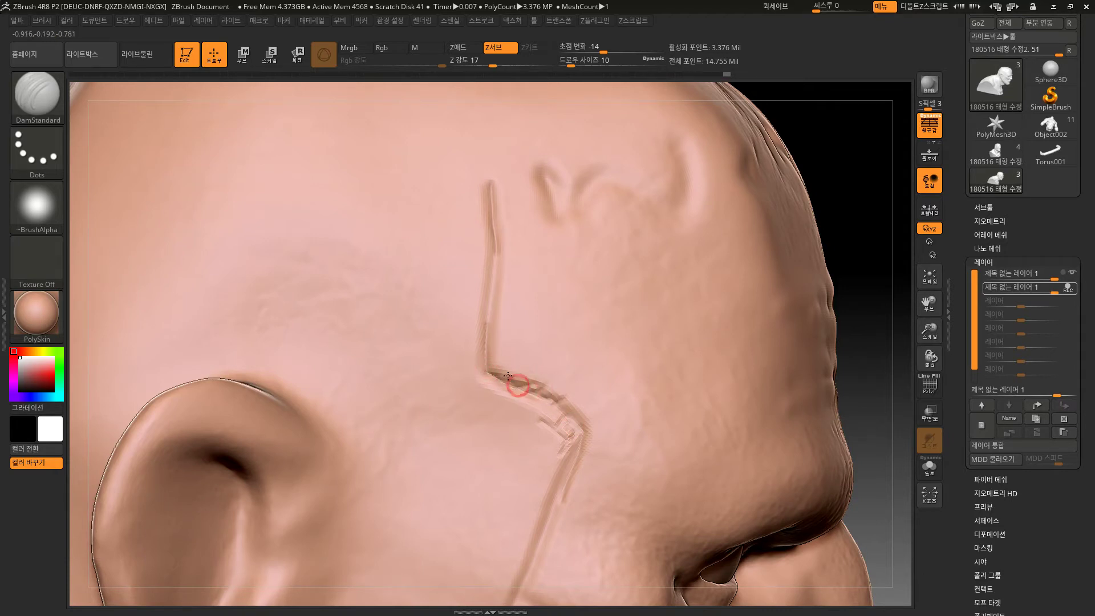
{"action": "left_click_drag", "start_coordinate": [491, 365], "coordinate": [486, 326]}
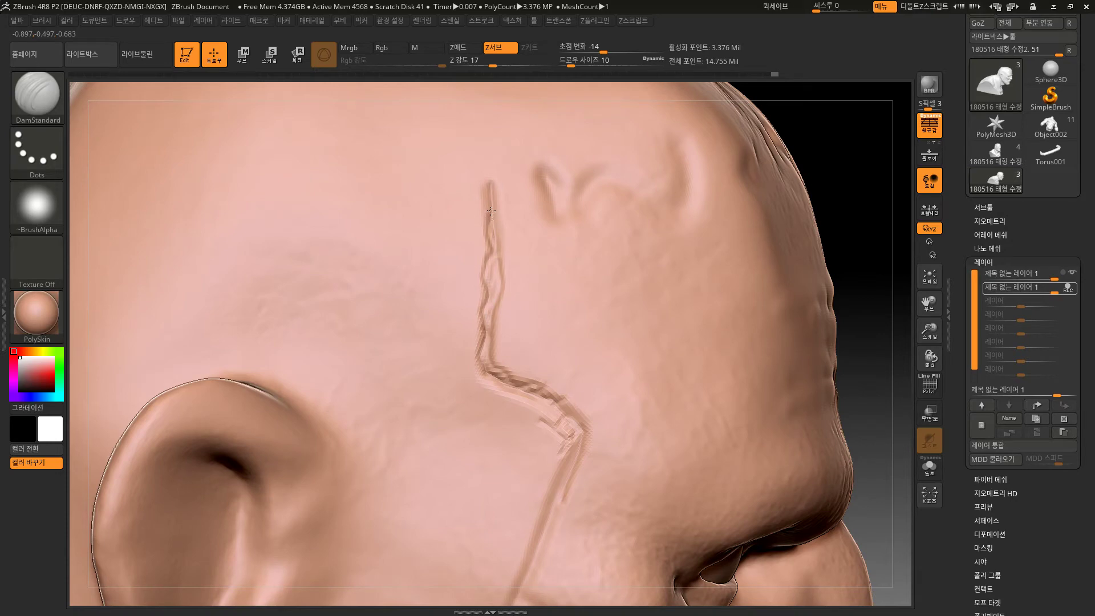
Step: Roughen and deepen the seam from the temple corner down to the cheekbone and along the branch toward the ear at draw size 18
{"action": "left_click_drag", "start_coordinate": [871, 197], "coordinate": [540, 299], "text": "alt"}
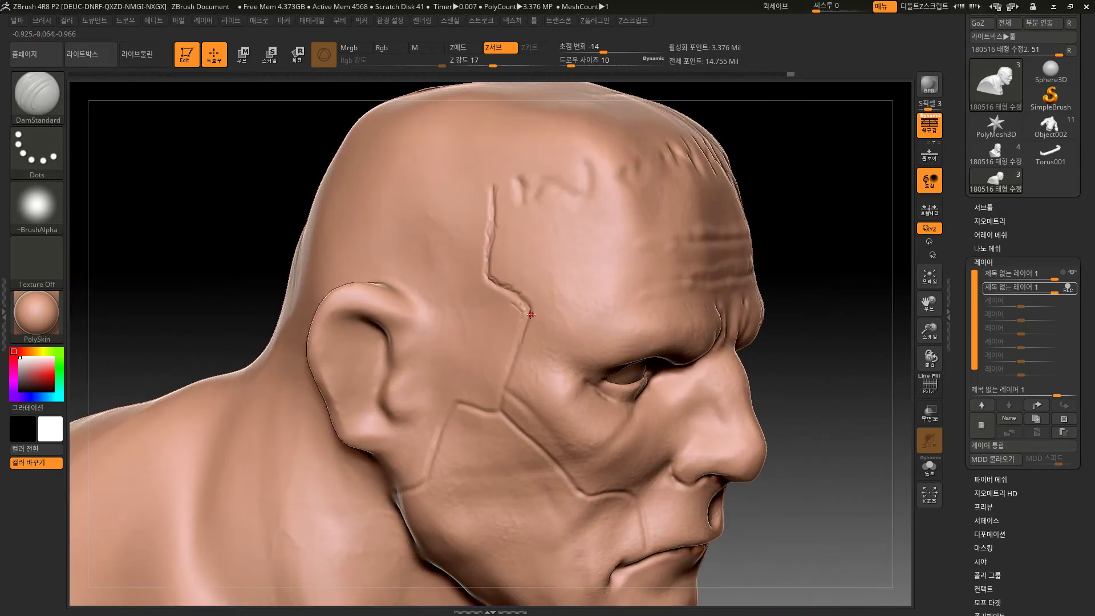
{"action": "left_click_drag", "start_coordinate": [802, 231], "coordinate": [826, 221]}
{"action": "left_click_drag", "start_coordinate": [801, 202], "coordinate": [796, 265], "text": "alt"}
{"action": "left_click_drag", "start_coordinate": [514, 324], "coordinate": [470, 431]}
{"action": "mouse_move", "coordinate": [520, 325]}
{"action": "left_mouse_down"}
{"action": "mouse_move", "coordinate": [485, 392]}
{"action": "mouse_move", "coordinate": [484, 418]}
{"action": "mouse_move", "coordinate": [521, 343]}
{"action": "mouse_move", "coordinate": [507, 356]}
{"action": "mouse_move", "coordinate": [511, 319]}
{"action": "mouse_move", "coordinate": [506, 362]}
{"action": "left_mouse_up"}
{"action": "left_click_drag", "start_coordinate": [523, 302], "coordinate": [507, 362], "text": "shift"}
{"action": "left_click_drag", "start_coordinate": [528, 312], "coordinate": [454, 466], "text": "shift"}
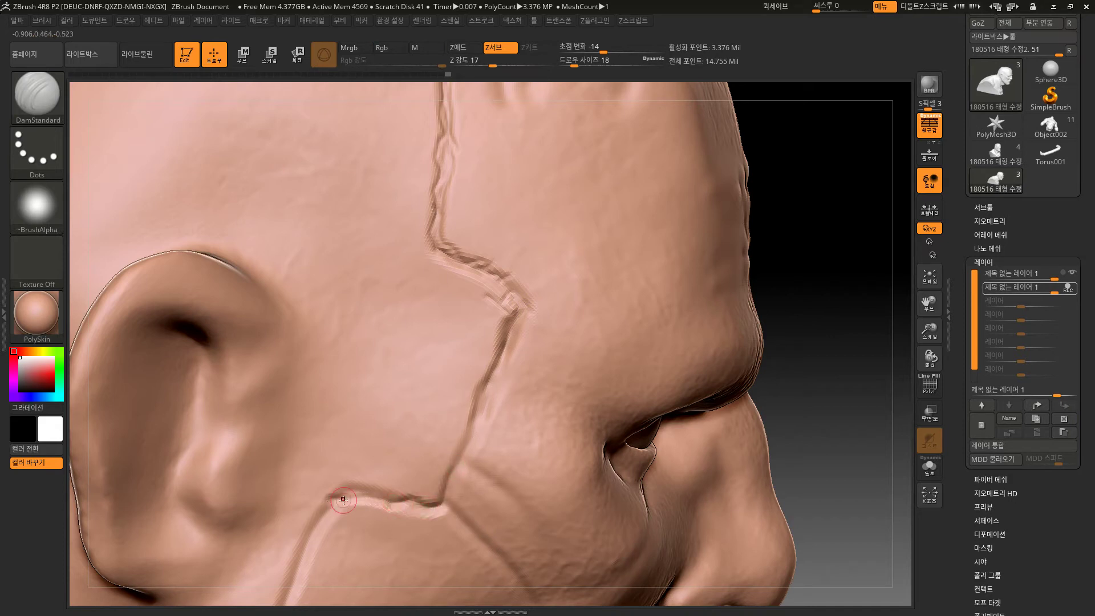
{"action": "left_click_drag", "start_coordinate": [788, 340], "coordinate": [816, 230]}
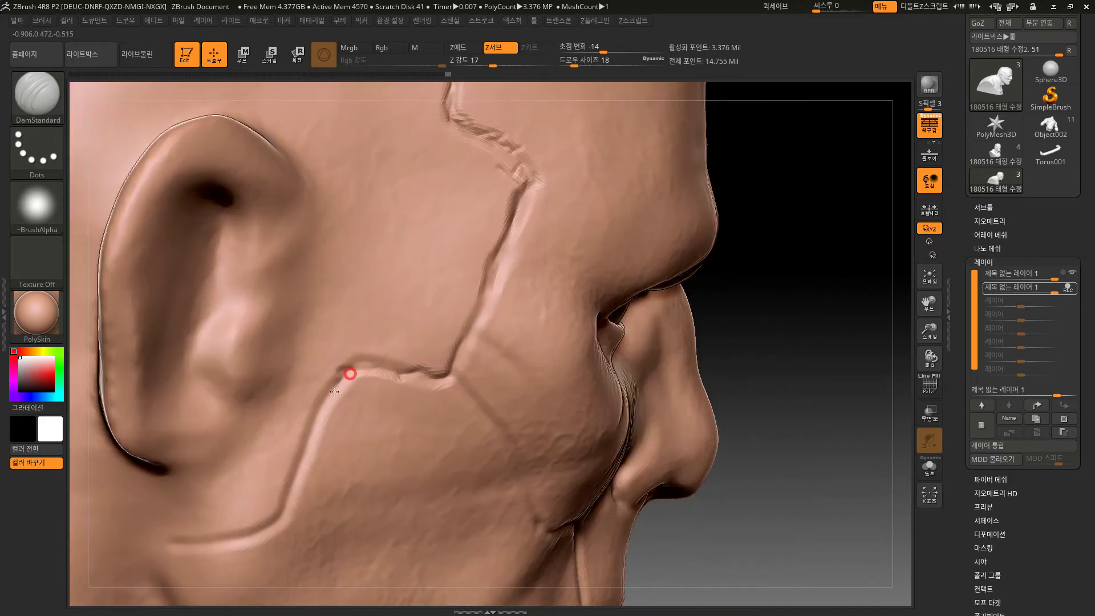
Step: Switch to the Standard brush and smooth the rough edges of the seam near the cheekbone and temple corner
{"action": "left_click", "coordinate": [37, 94]}
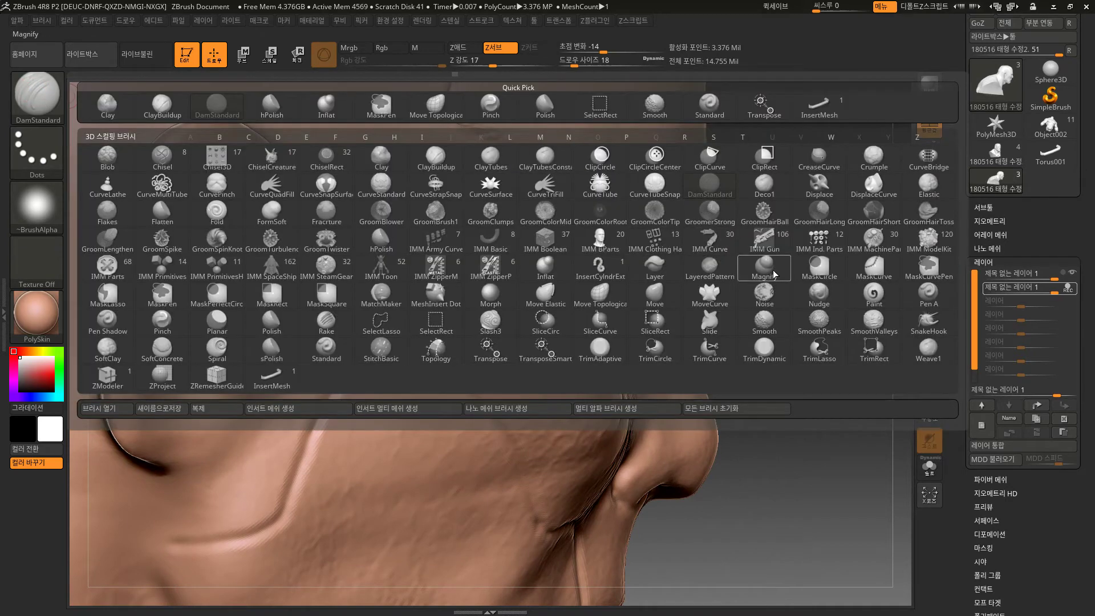
{"action": "left_click", "coordinate": [326, 347]}
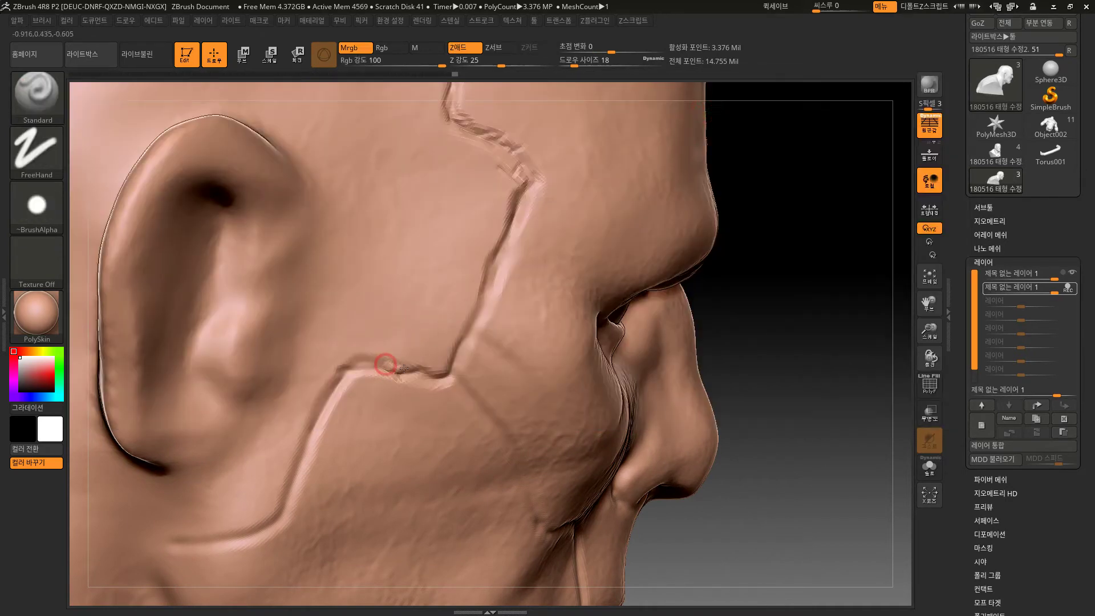
{"action": "left_click_drag", "start_coordinate": [396, 362], "coordinate": [418, 359], "text": "shift"}
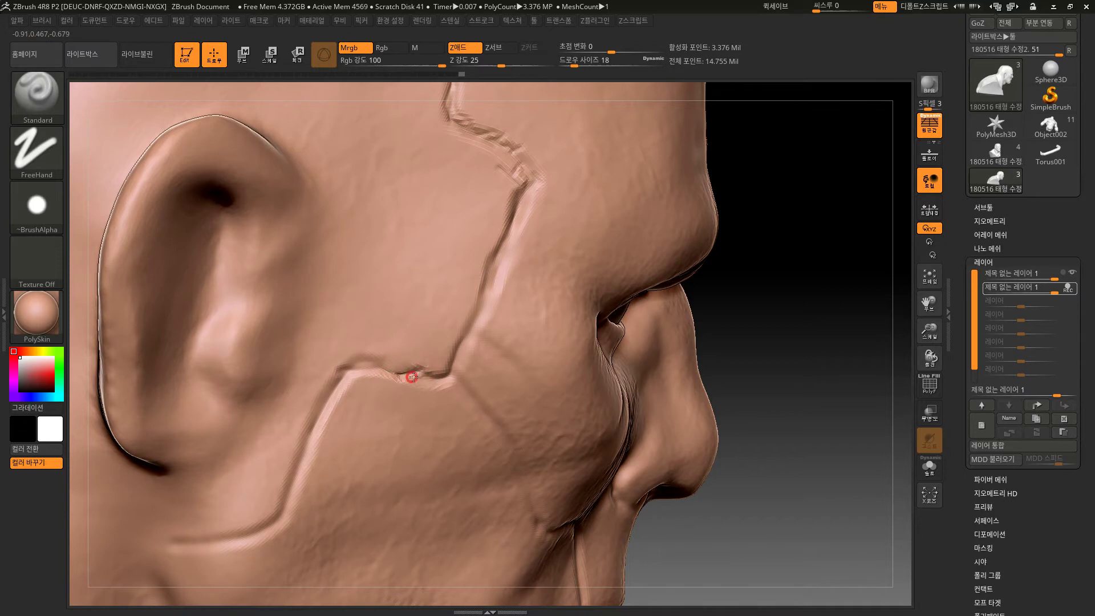
{"action": "mouse_move", "coordinate": [772, 222]}
{"action": "left_mouse_down"}
{"action": "mouse_move", "coordinate": [507, 207]}
{"action": "mouse_move", "coordinate": [526, 195]}
{"action": "mouse_move", "coordinate": [503, 196]}
{"action": "left_mouse_up"}
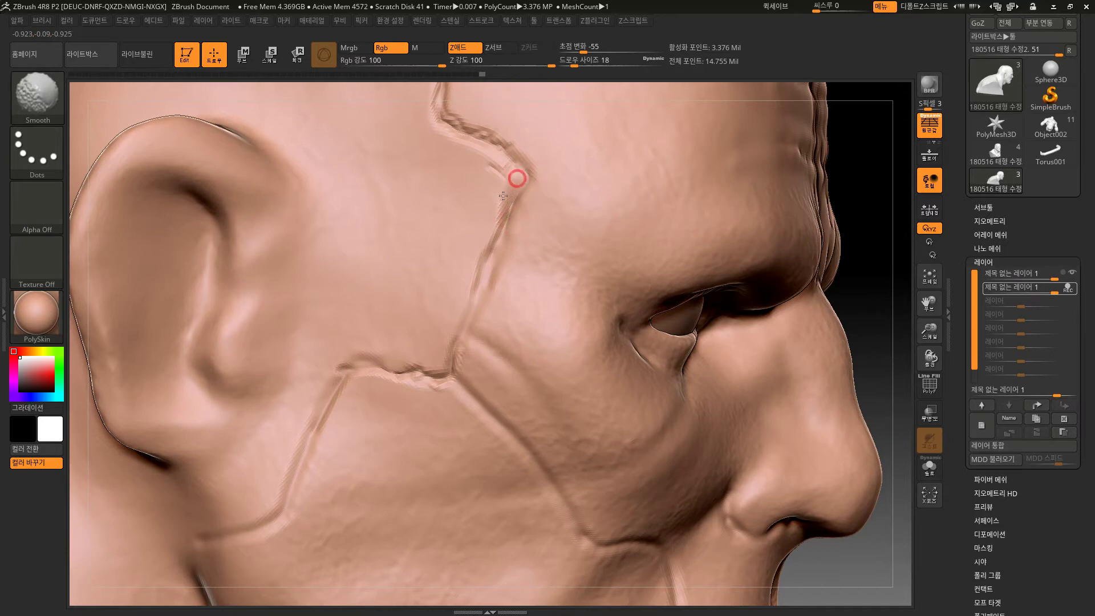
Step: Try stitch strokes across the upper temple seam with the Standard brush at draw sizes 18 and 34, undoing each one
{"action": "mouse_move", "coordinate": [870, 206]}
{"action": "left_mouse_down"}
{"action": "mouse_move", "coordinate": [854, 176]}
{"action": "mouse_move", "coordinate": [799, 174]}
{"action": "mouse_move", "coordinate": [763, 343]}
{"action": "mouse_move", "coordinate": [755, 317]}
{"action": "mouse_move", "coordinate": [798, 425]}
{"action": "left_mouse_up"}
{"action": "left_click_drag", "start_coordinate": [395, 337], "coordinate": [424, 340]}
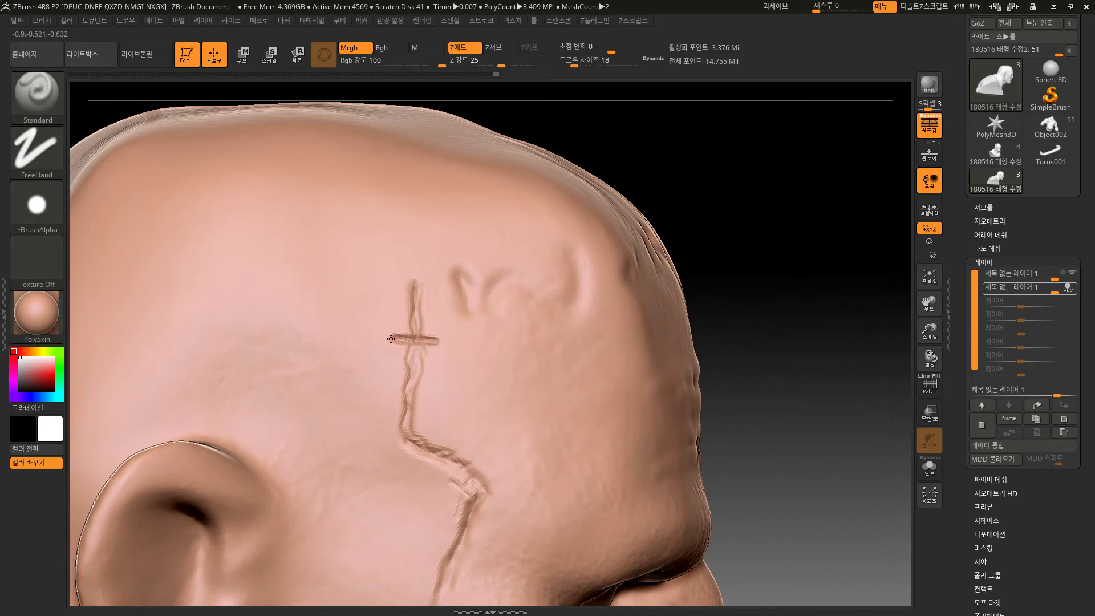
{"action": "key", "text": "ctrl+z"}
{"action": "key", "text": "bracketright"}
{"action": "key", "text": "bracketright"}
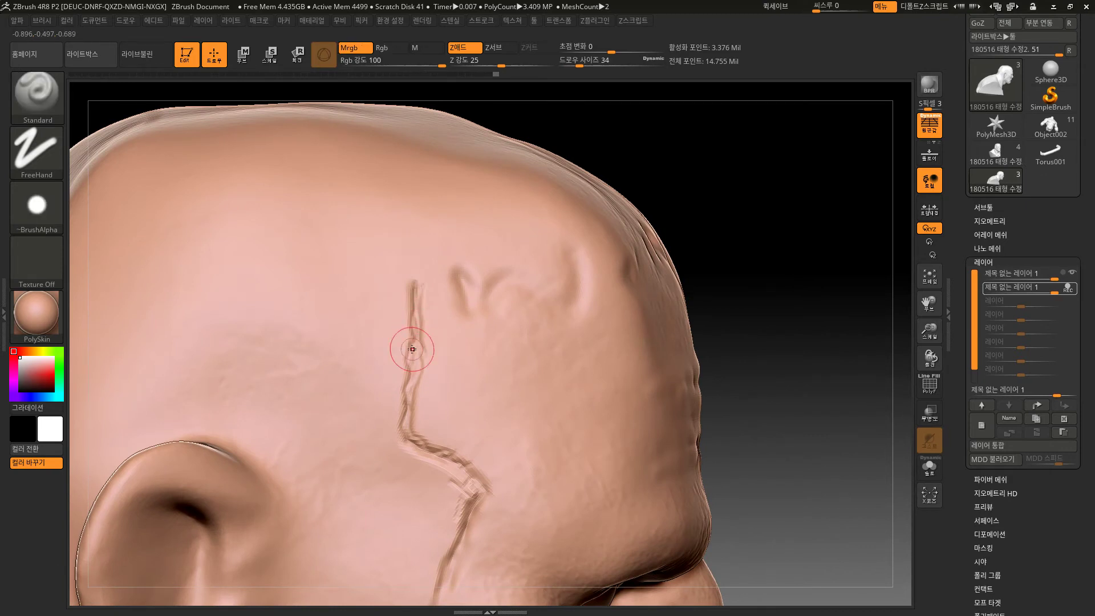
{"action": "left_click_drag", "start_coordinate": [383, 358], "coordinate": [405, 355]}
{"action": "key", "text": "ctrl"}
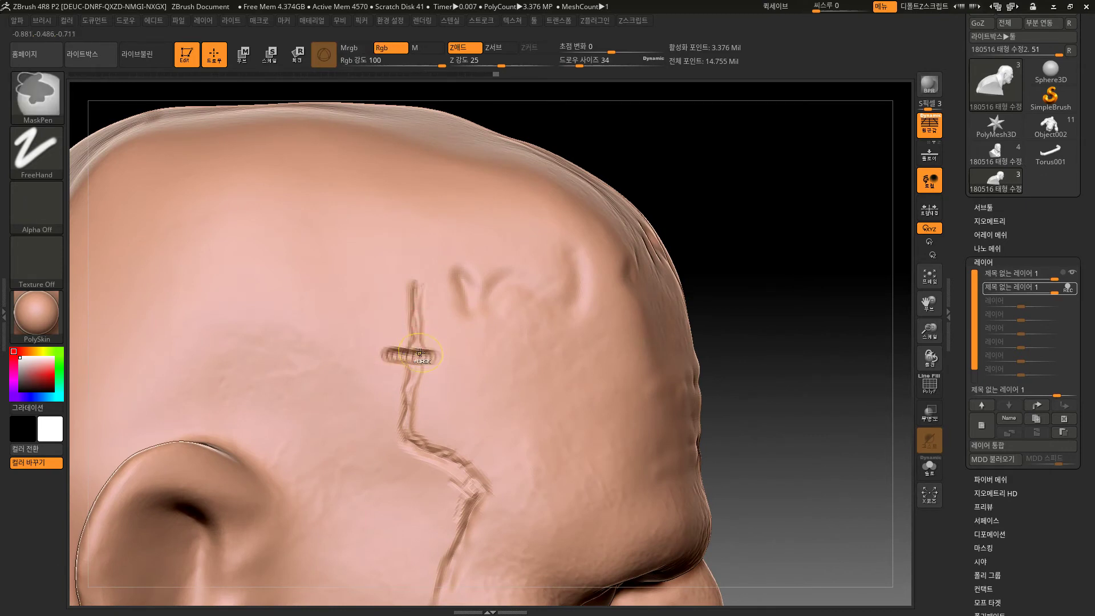
{"action": "key", "text": "ctrl+z"}
Step: Sculpt four short stitch marks across the temple seam using the Standard brush with Alpha 01 at draw size 26
{"action": "left_click", "coordinate": [37, 206]}
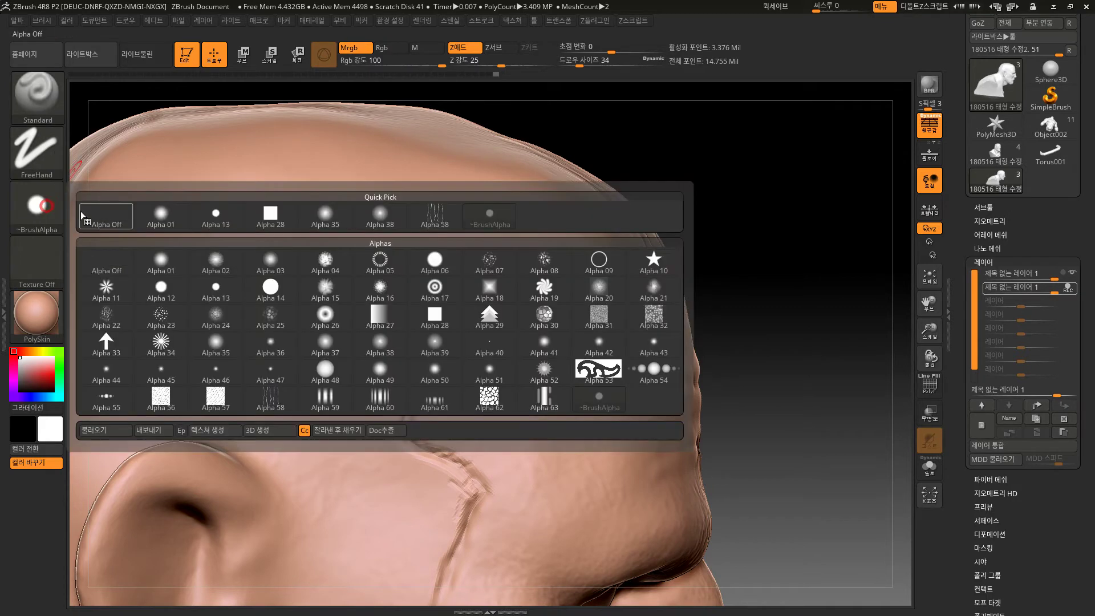
{"action": "left_click", "coordinate": [160, 217]}
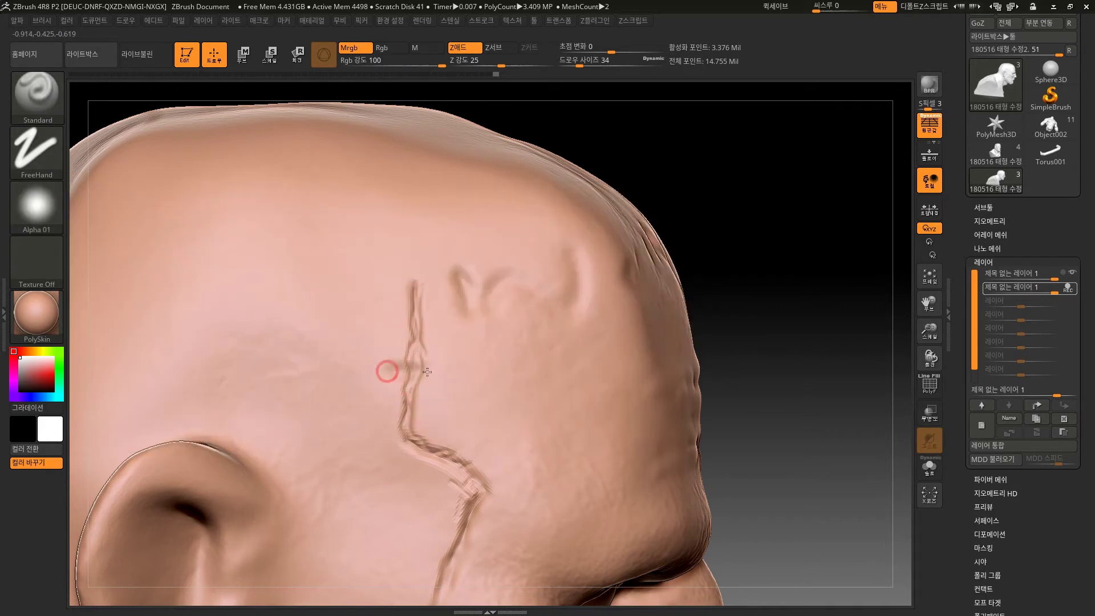
{"action": "key", "text": "ctrl+z"}
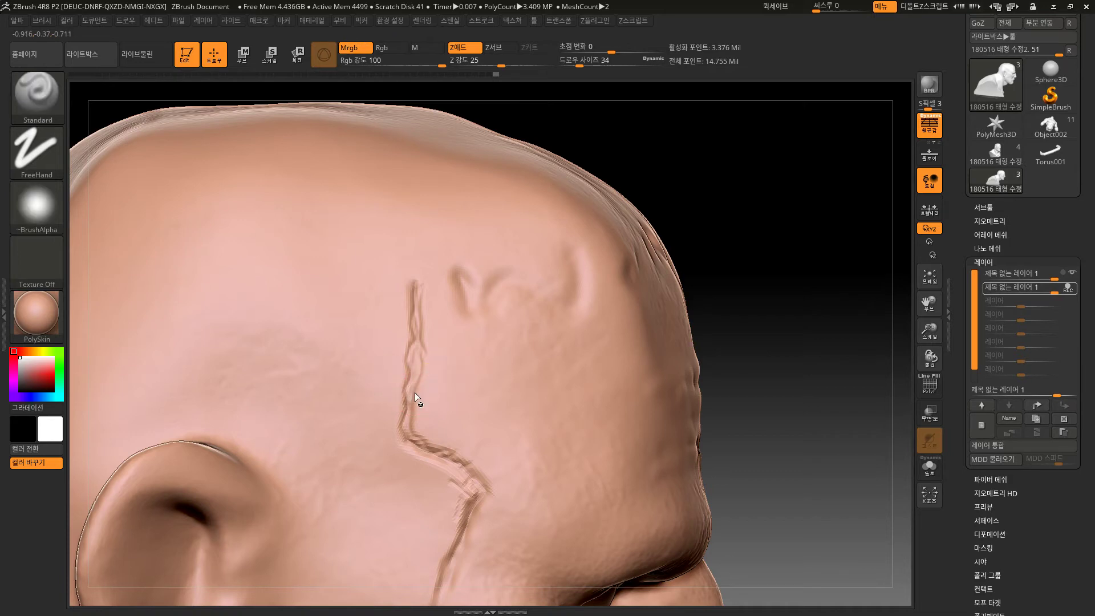
{"action": "key", "text": "ctrl+shift+z"}
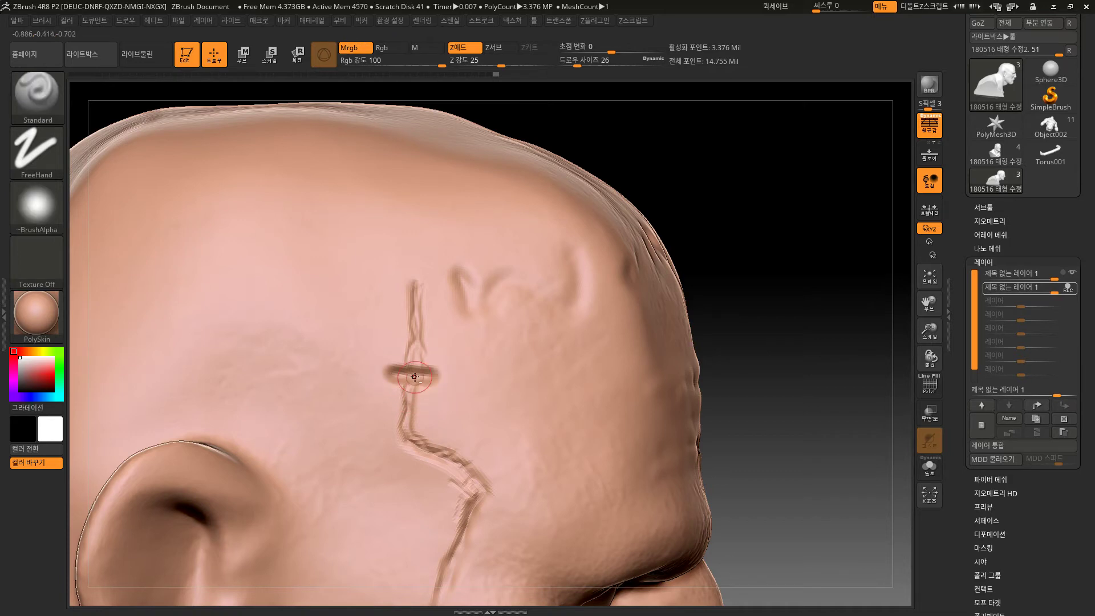
{"action": "key", "text": "ctrl+z"}
{"action": "mouse_move", "coordinate": [379, 365]}
{"action": "left_mouse_down"}
{"action": "mouse_move", "coordinate": [435, 369]}
{"action": "mouse_move", "coordinate": [423, 370]}
{"action": "left_mouse_up"}
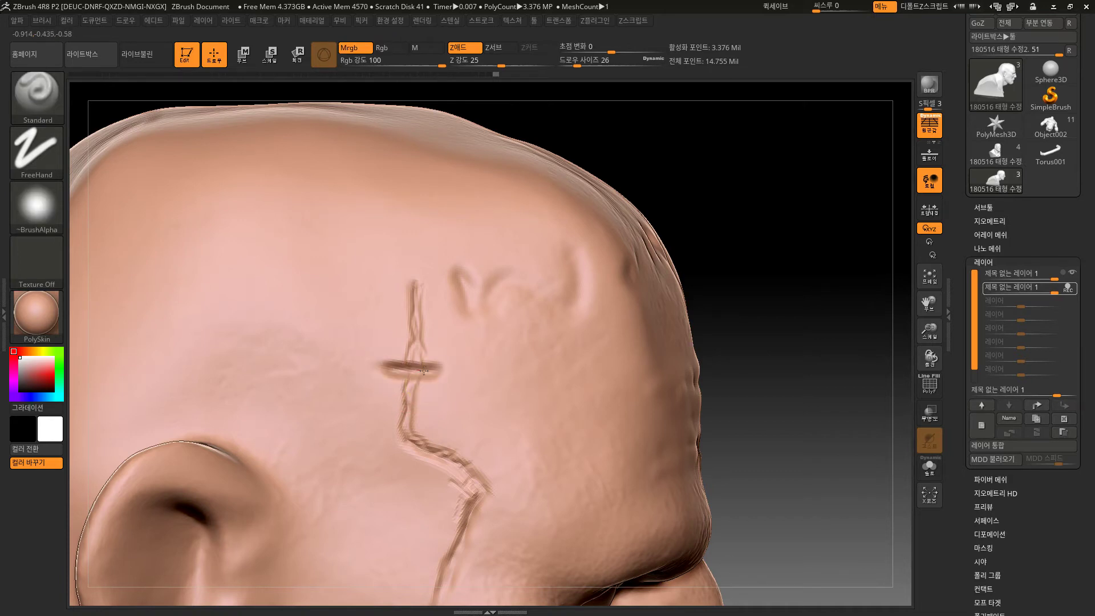
{"action": "mouse_move", "coordinate": [432, 421]}
{"action": "left_mouse_down"}
{"action": "mouse_move", "coordinate": [386, 431]}
{"action": "mouse_move", "coordinate": [428, 424]}
{"action": "left_mouse_up"}
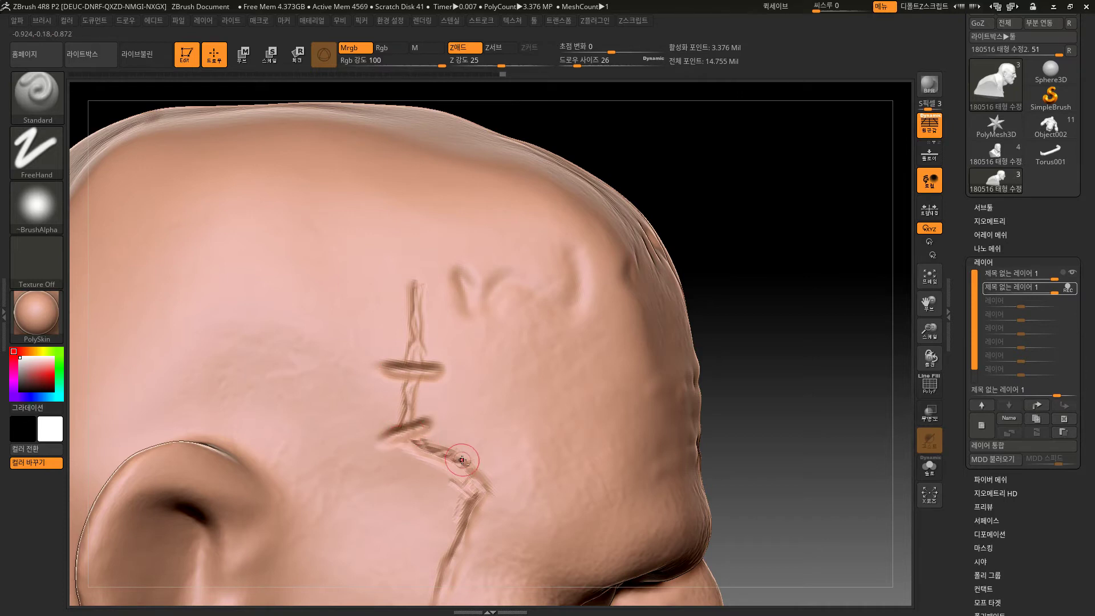
{"action": "left_click_drag", "start_coordinate": [772, 398], "coordinate": [794, 357]}
{"action": "left_click_drag", "start_coordinate": [458, 463], "coordinate": [483, 471]}
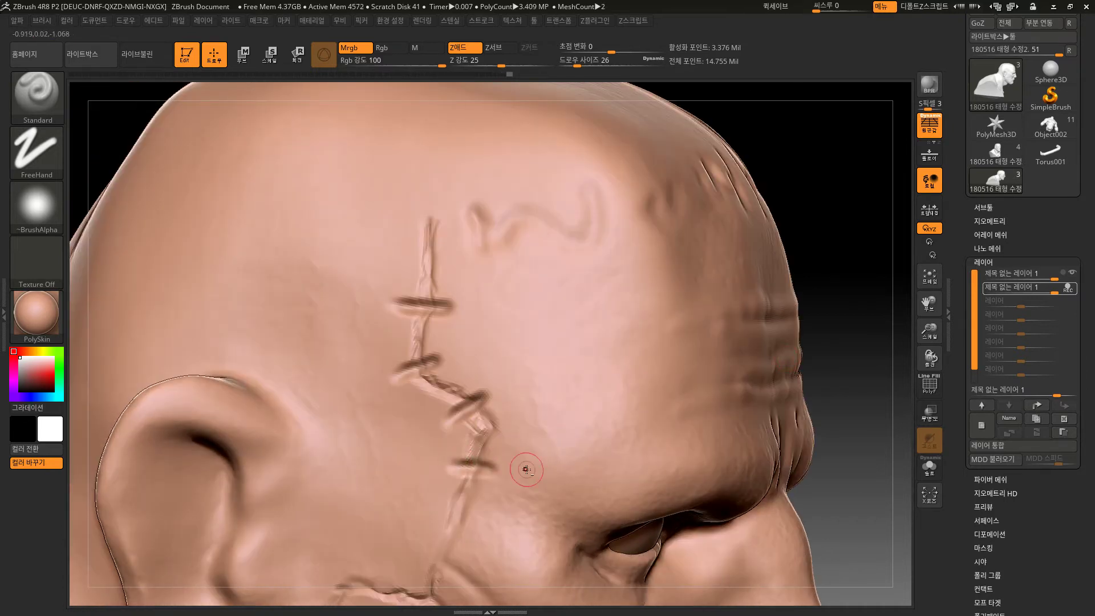
{"action": "left_click_drag", "start_coordinate": [850, 345], "coordinate": [784, 237], "text": "alt"}
{"action": "mouse_move", "coordinate": [736, 342]}
{"action": "left_mouse_down"}
{"action": "mouse_move", "coordinate": [719, 328]}
{"action": "mouse_move", "coordinate": [799, 335]}
{"action": "mouse_move", "coordinate": [797, 263]}
{"action": "mouse_move", "coordinate": [760, 262]}
{"action": "left_mouse_up"}
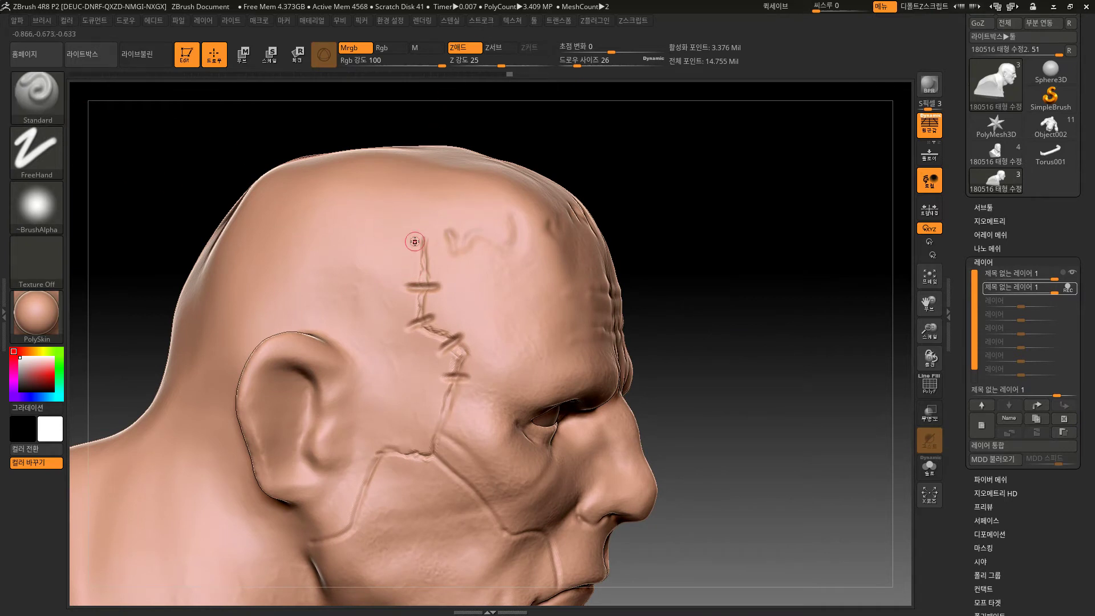
{"action": "left_click_drag", "start_coordinate": [768, 375], "coordinate": [777, 391]}
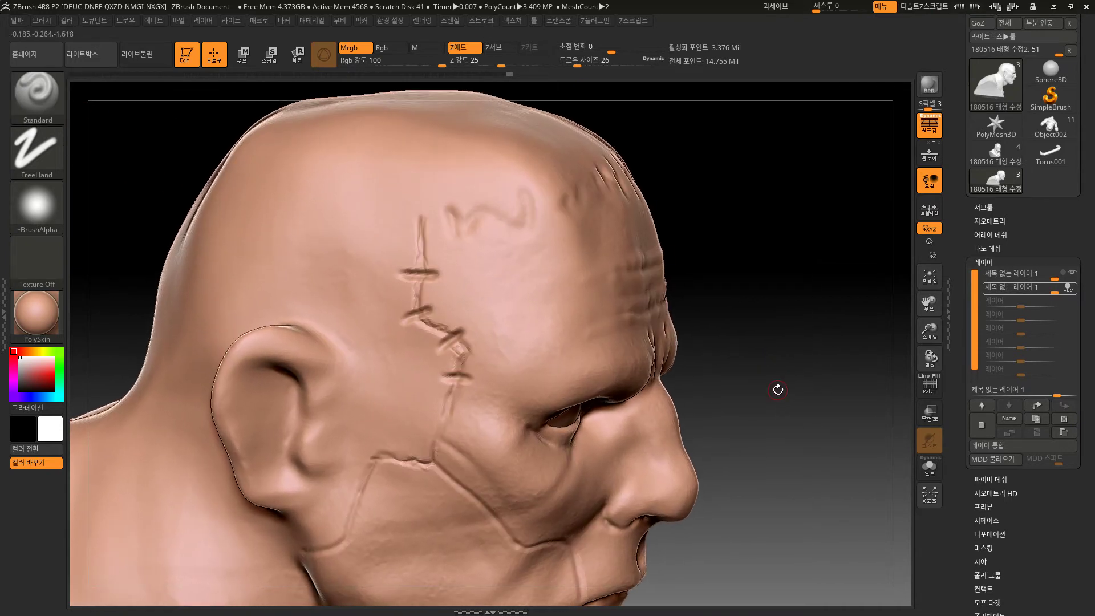
Step: Switch to 3ds Max, inspect the U-shaped Torus001 staple mesh and send it to ZBrush with GoZ
{"action": "key", "text": "alt+Tab"}
{"action": "key", "text": "alt+Tab"}
{"action": "key", "text": "alt+Tab"}
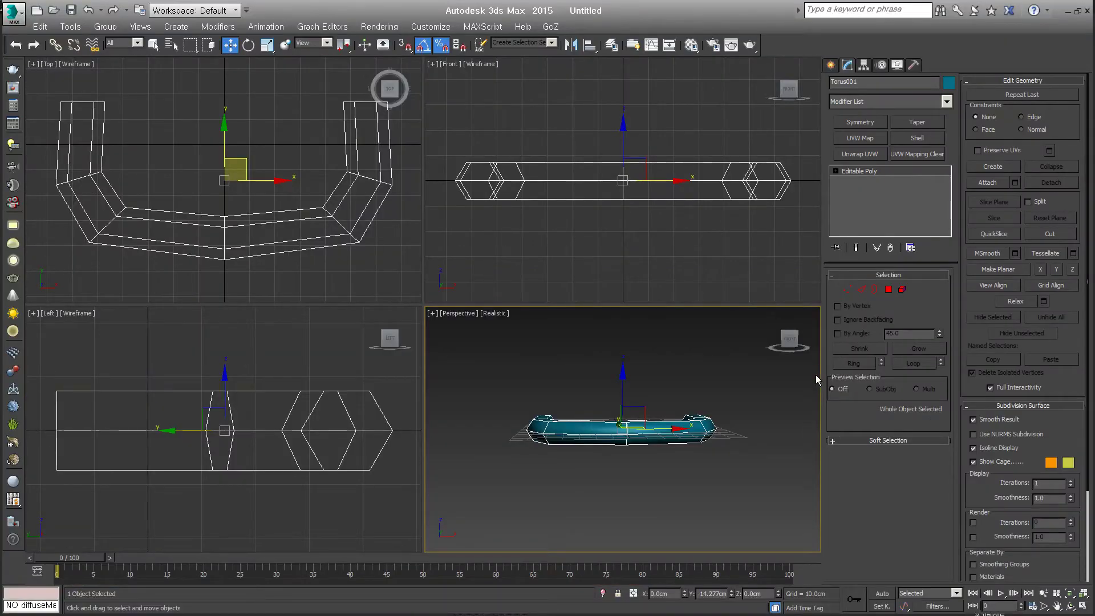
{"action": "middle_click_drag", "start_coordinate": [717, 326], "coordinate": [646, 514], "text": "alt"}
{"action": "left_click", "coordinate": [646, 514]}
{"action": "scroll", "coordinate": [645, 490], "scroll_direction": "up", "scroll_amount": 3}
{"action": "left_click", "coordinate": [644, 457]}
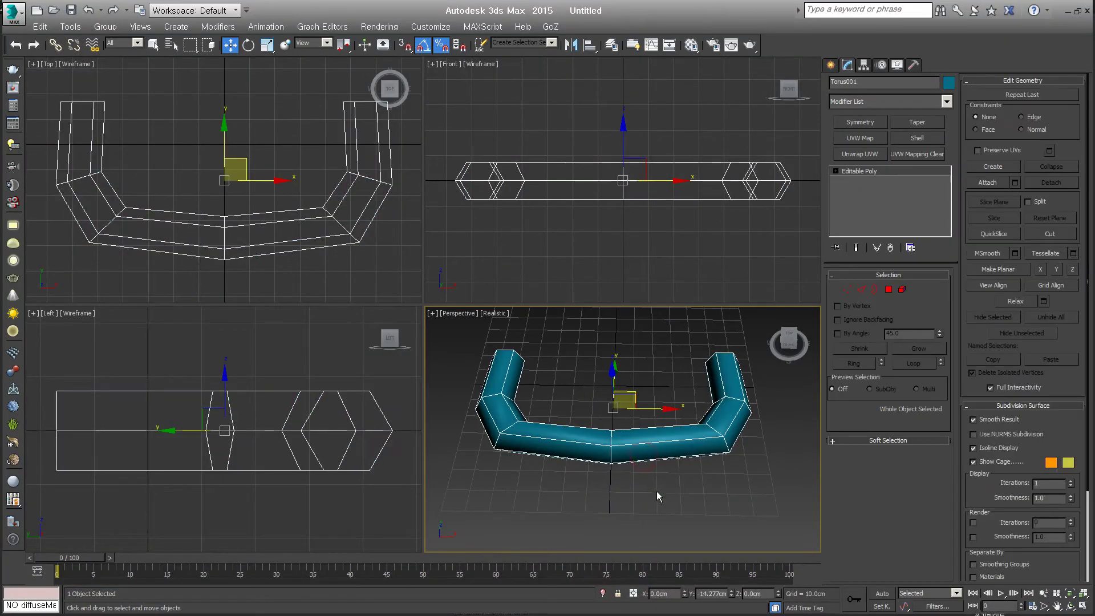
{"action": "left_click", "coordinate": [551, 26]}
{"action": "left_click", "coordinate": [570, 35]}
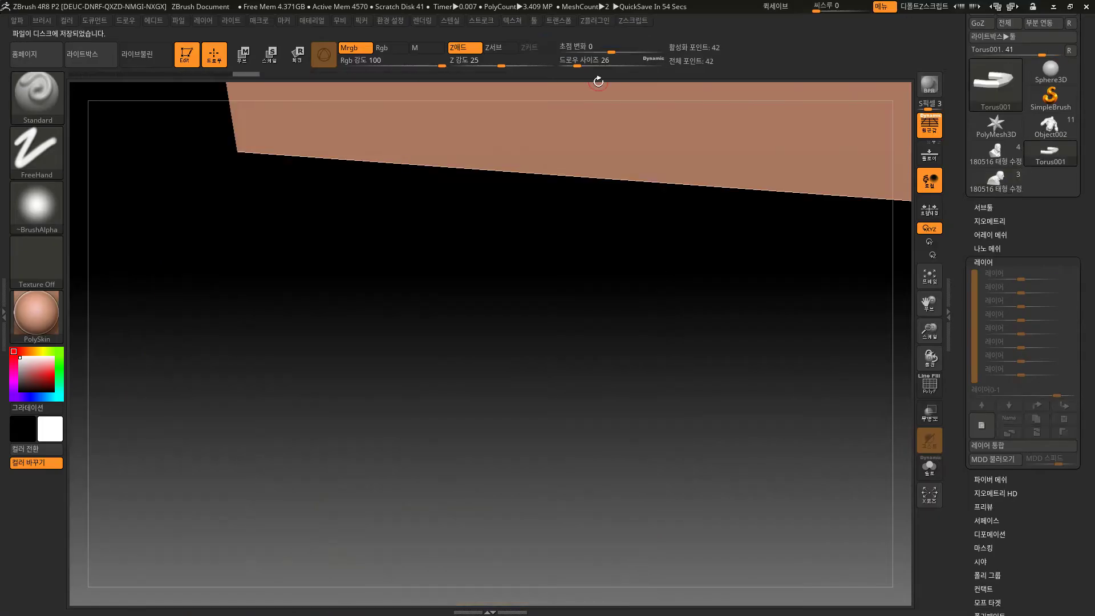
{"action": "mouse_move", "coordinate": [759, 421]}
{"action": "left_mouse_down"}
{"action": "mouse_move", "coordinate": [712, 428]}
{"action": "mouse_move", "coordinate": [733, 445]}
{"action": "mouse_move", "coordinate": [597, 484]}
{"action": "left_mouse_up"}
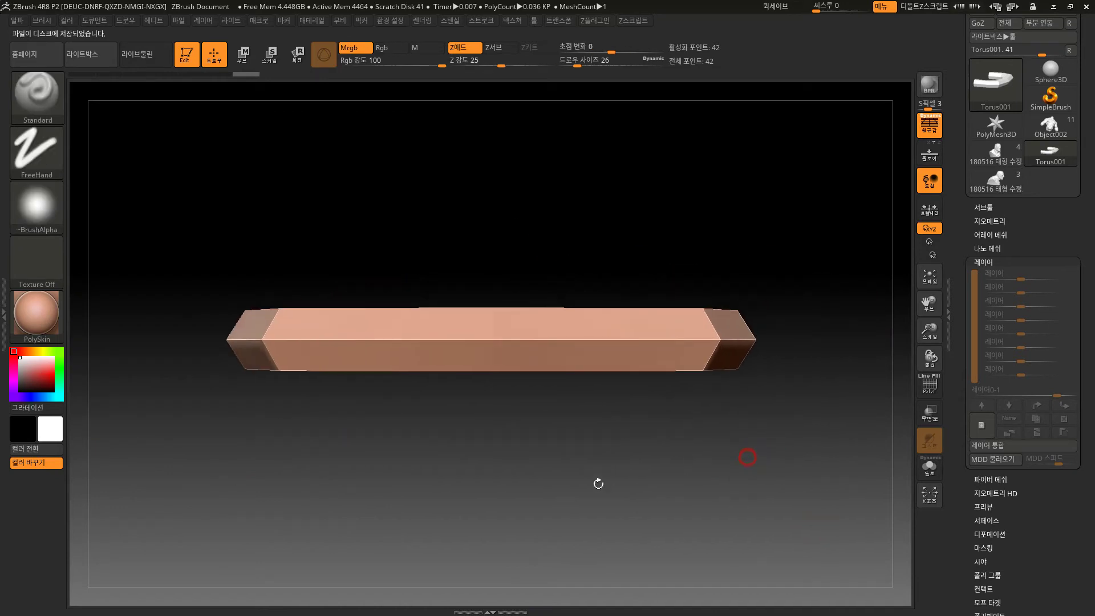
Step: Try to append the Torus001 mesh to an existing insert mesh brush while the Standard brush is active
{"action": "left_click", "coordinate": [48, 103]}
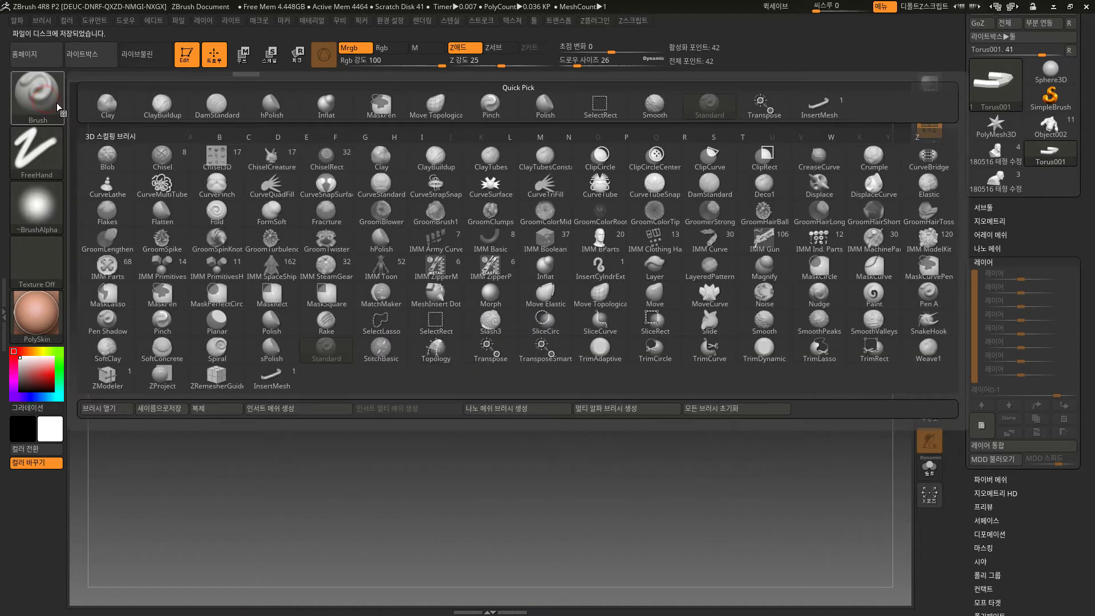
{"action": "left_click", "coordinate": [284, 410]}
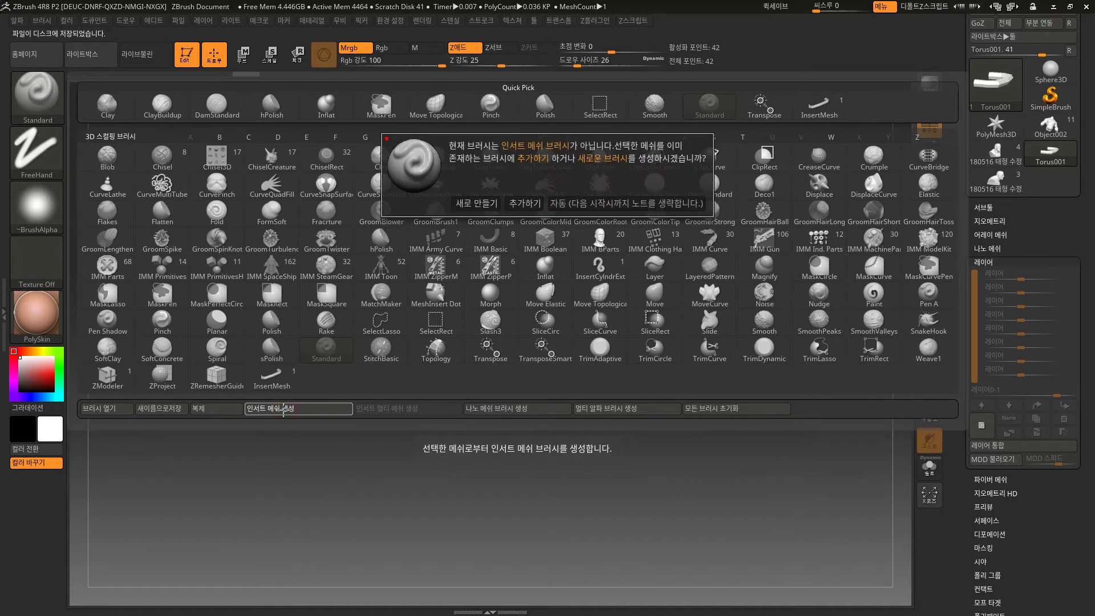
{"action": "left_click", "coordinate": [516, 203]}
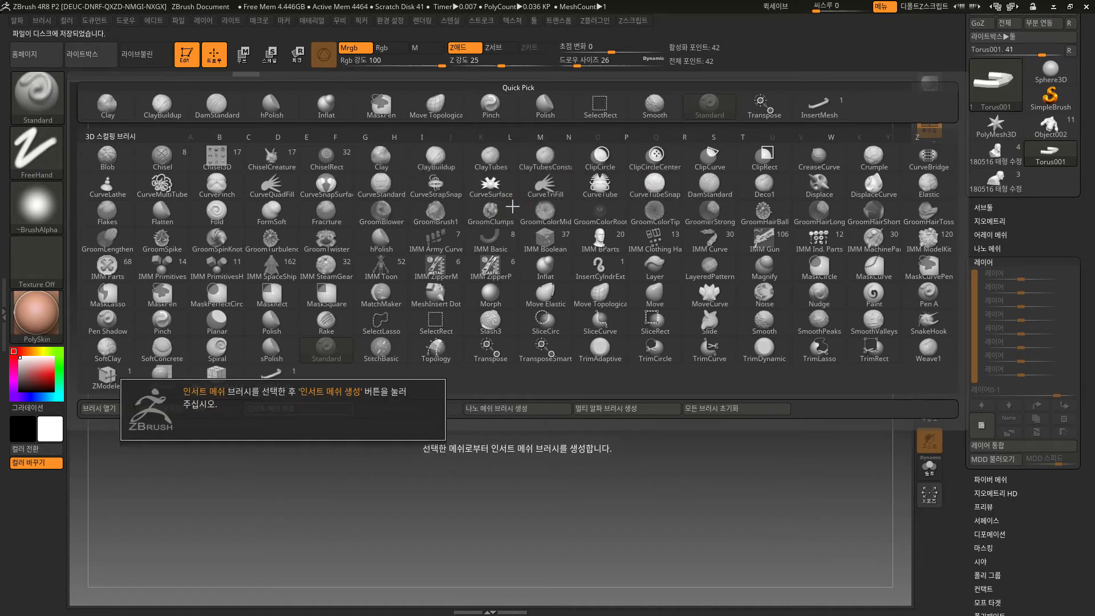
{"action": "left_click", "coordinate": [342, 415]}
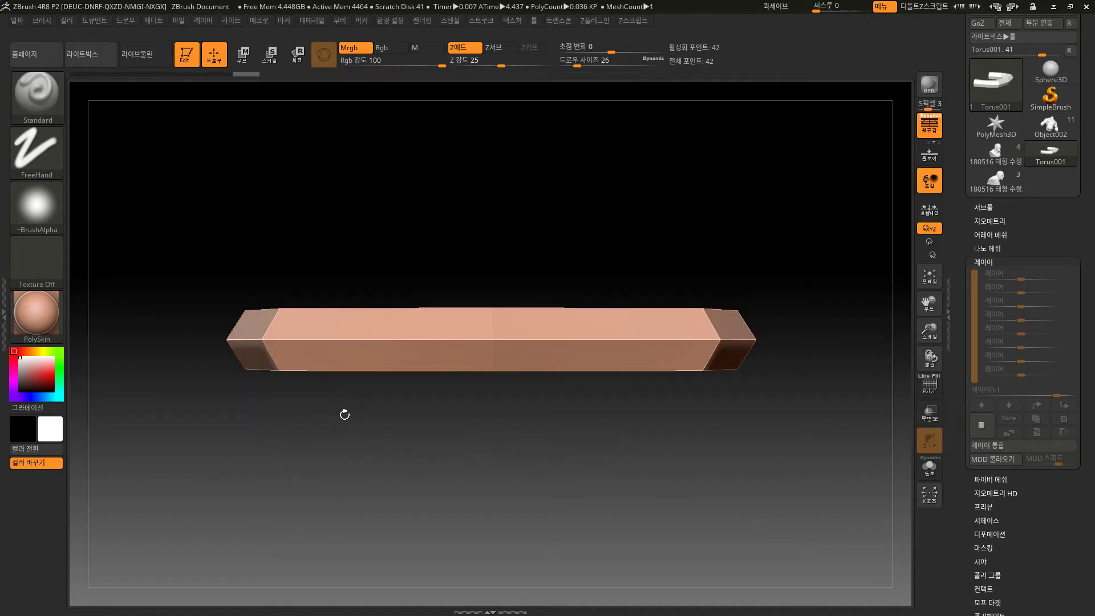
Step: Create a new insert mesh brush from the Torus001 mesh and switch back to the bust, showing the stitched side of the head
{"action": "left_click", "coordinate": [37, 94]}
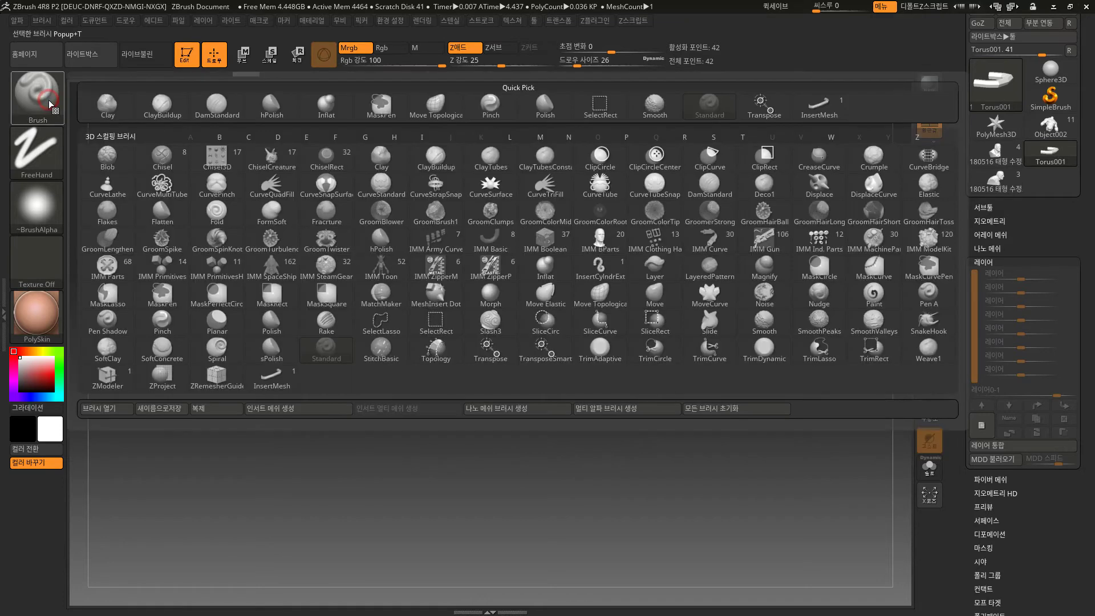
{"action": "left_click", "coordinate": [269, 411]}
{"action": "left_click", "coordinate": [456, 205]}
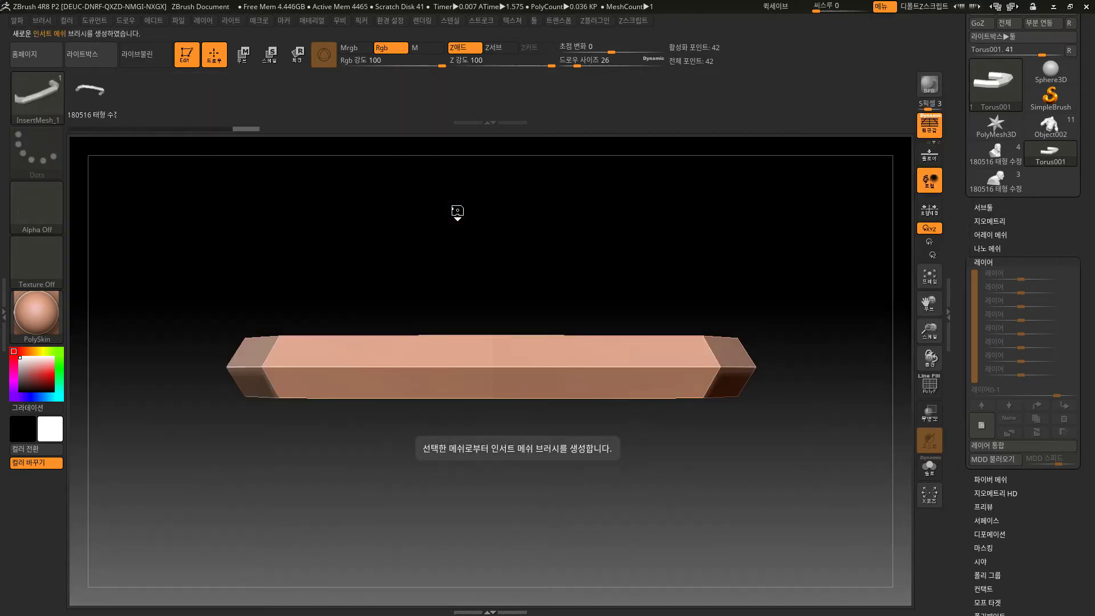
{"action": "left_click", "coordinate": [994, 184]}
{"action": "key", "text": "f"}
{"action": "left_click_drag", "start_coordinate": [802, 357], "coordinate": [856, 506], "text": "alt"}
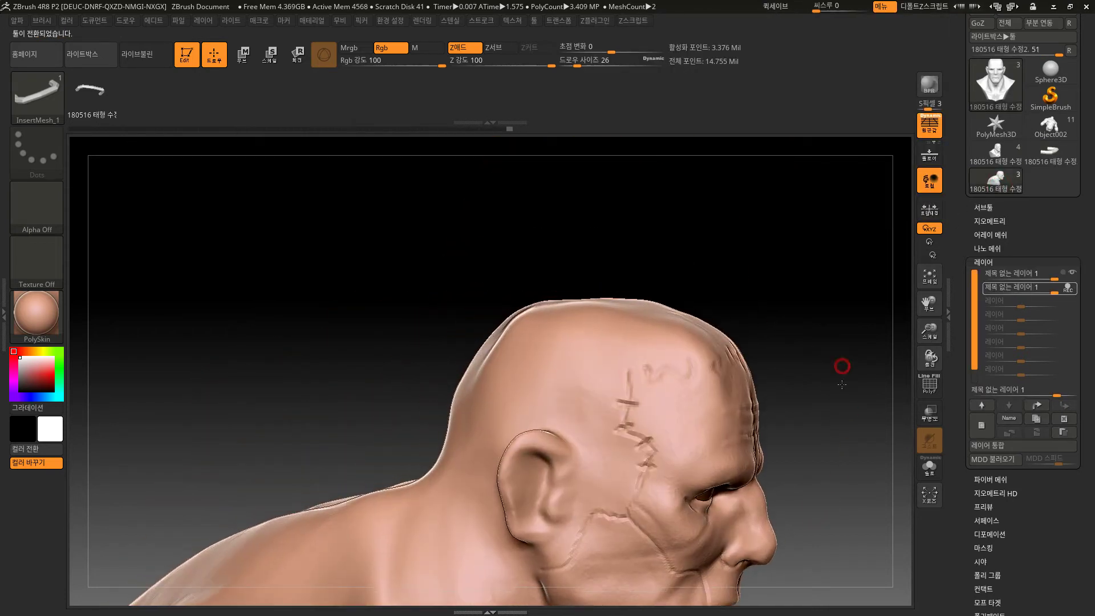
Step: Try to insert a staple across the uppermost temple stitch mark directly on the bust mesh
{"action": "left_click_drag", "start_coordinate": [843, 369], "coordinate": [822, 256], "text": "alt"}
{"action": "left_click_drag", "start_coordinate": [804, 173], "coordinate": [663, 181], "text": "alt"}
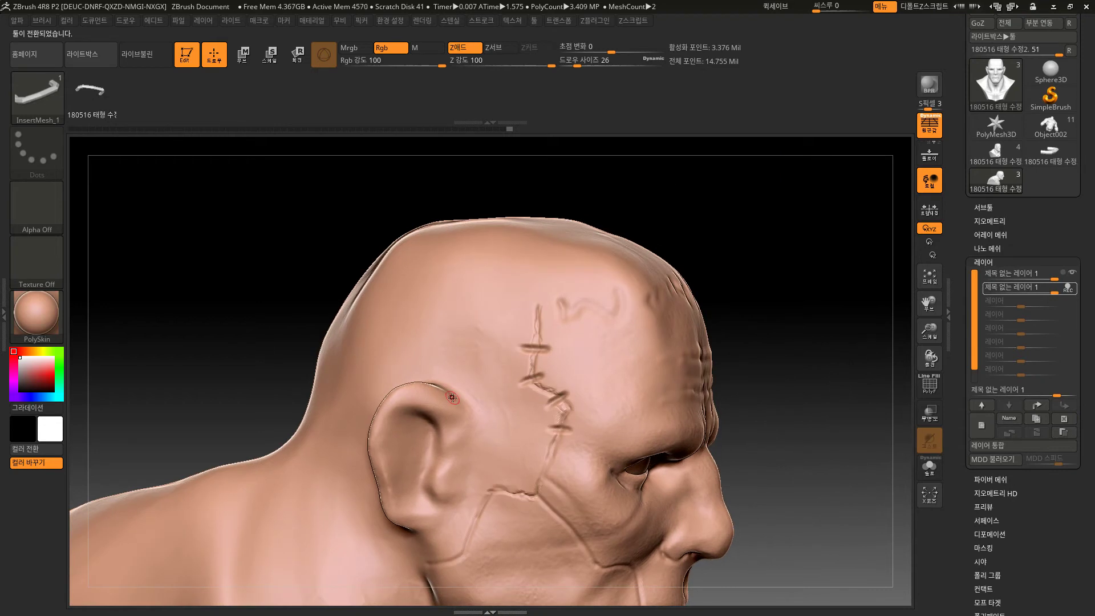
{"action": "left_click_drag", "start_coordinate": [525, 350], "coordinate": [551, 351]}
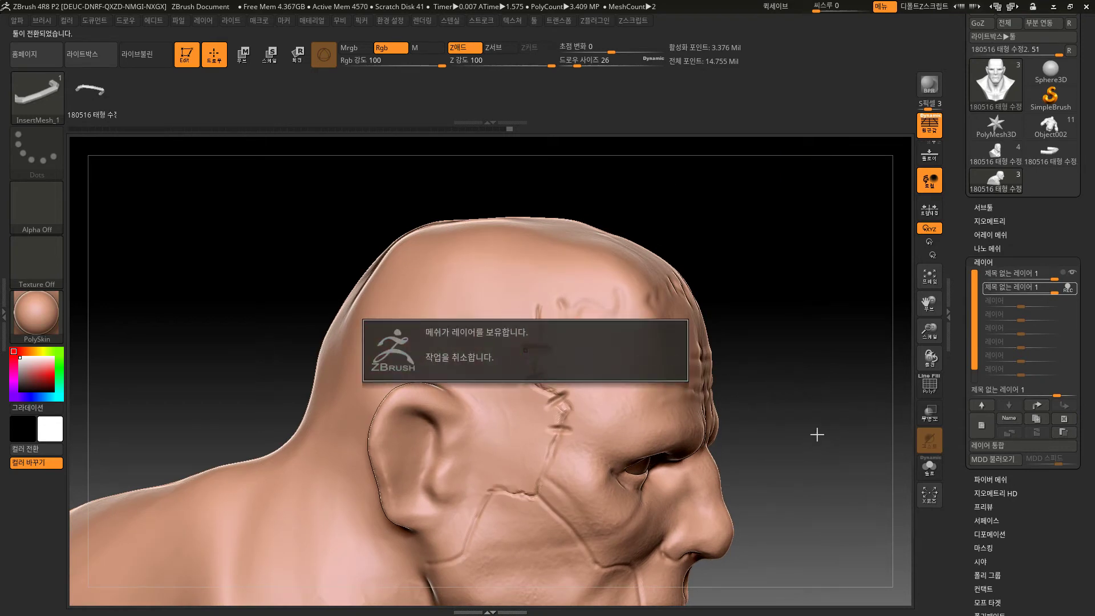
Step: Append a Sphere3D as a new subtool to carry the staple meshes
{"action": "left_click", "coordinate": [983, 207]}
{"action": "scroll", "coordinate": [1088, 464], "scroll_direction": "down", "scroll_amount": 1}
{"action": "scroll", "coordinate": [1088, 465], "scroll_direction": "down", "scroll_amount": 2}
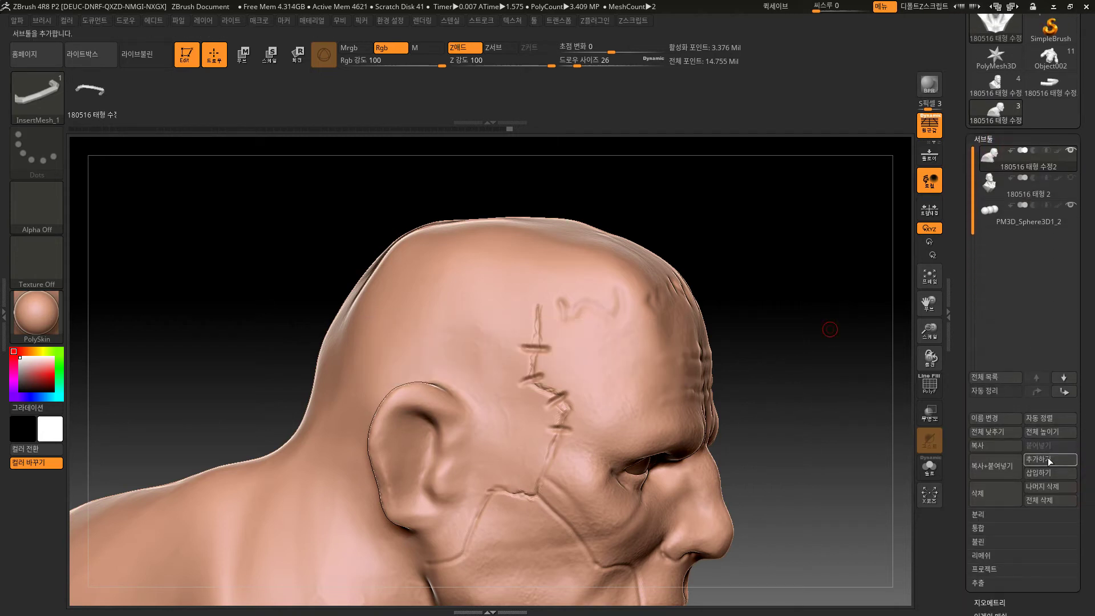
{"action": "left_click", "coordinate": [1051, 460]}
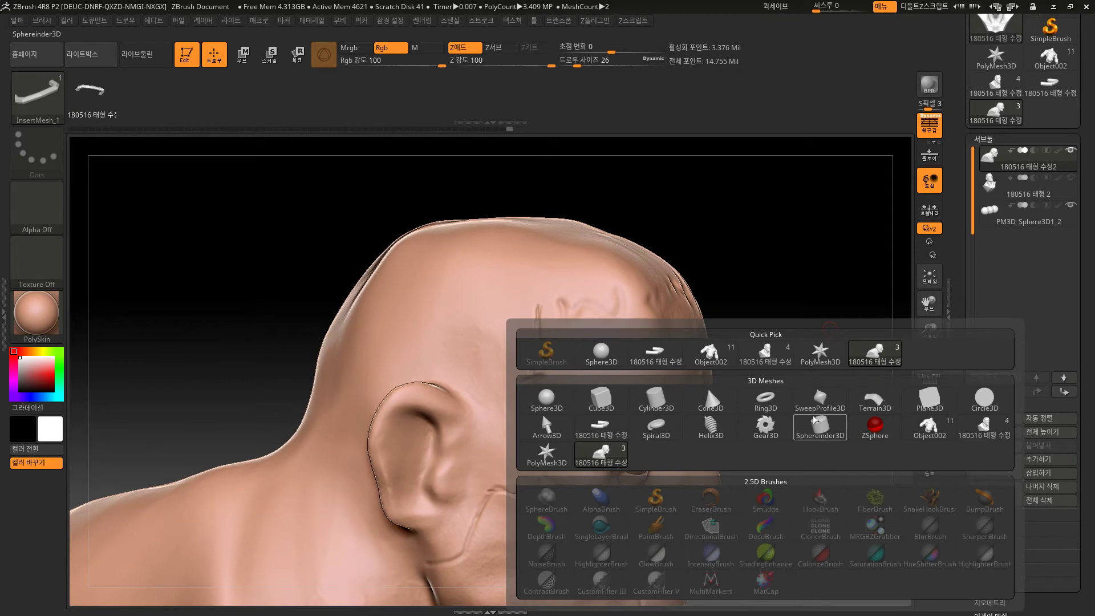
{"action": "left_click", "coordinate": [600, 357]}
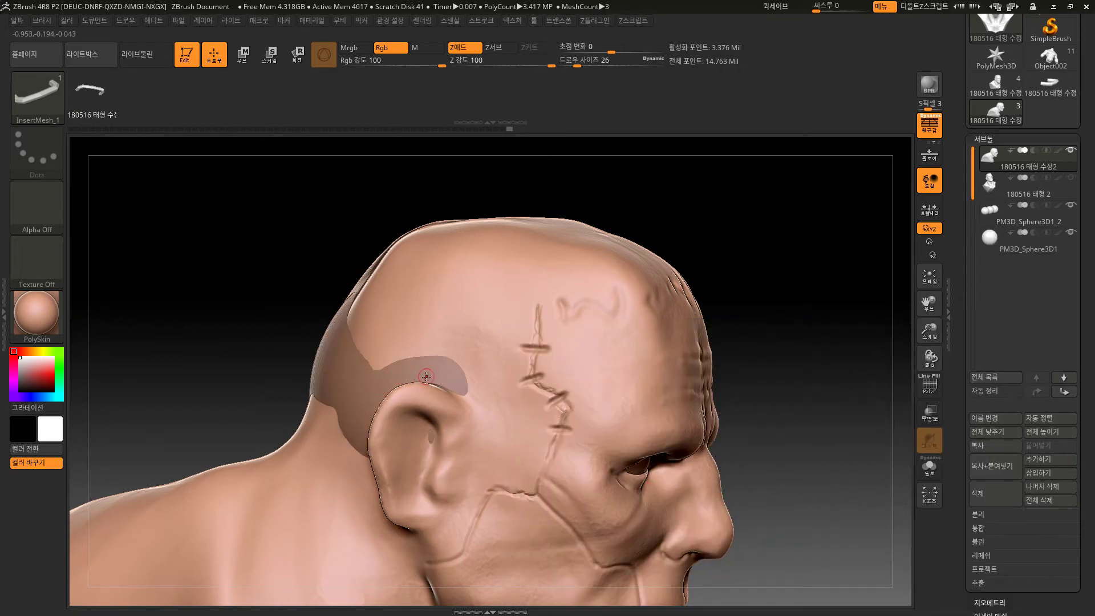
Step: Select the appended sphere subtool and insert the first staple over the uppermost stitch mark on the temple seam
{"action": "left_click_drag", "start_coordinate": [759, 322], "coordinate": [768, 318], "text": "alt"}
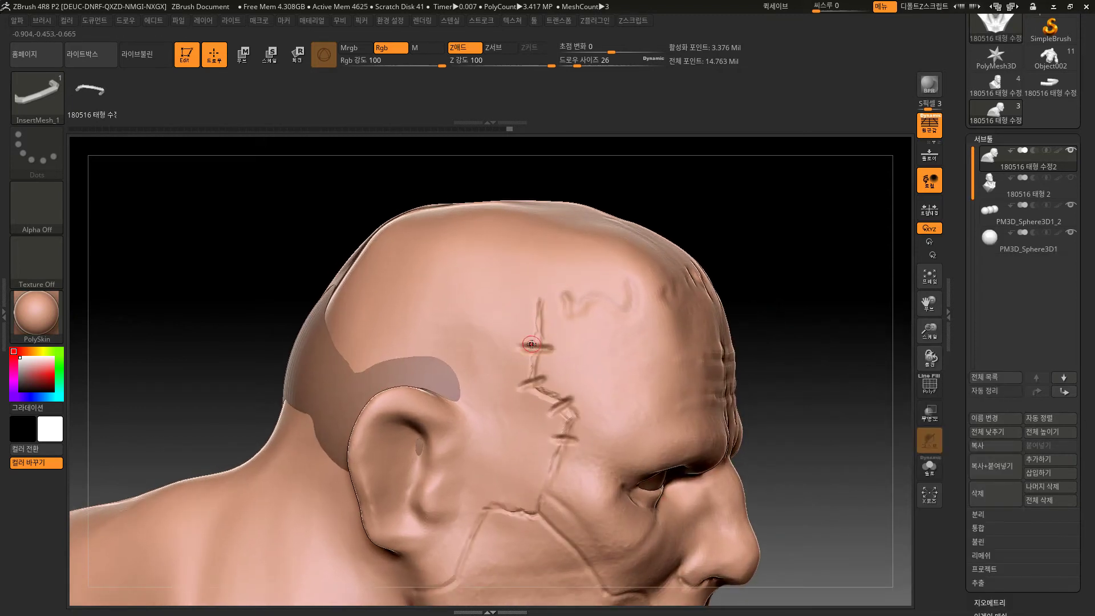
{"action": "left_click", "coordinate": [525, 349]}
{"action": "left_click", "coordinate": [1050, 248]}
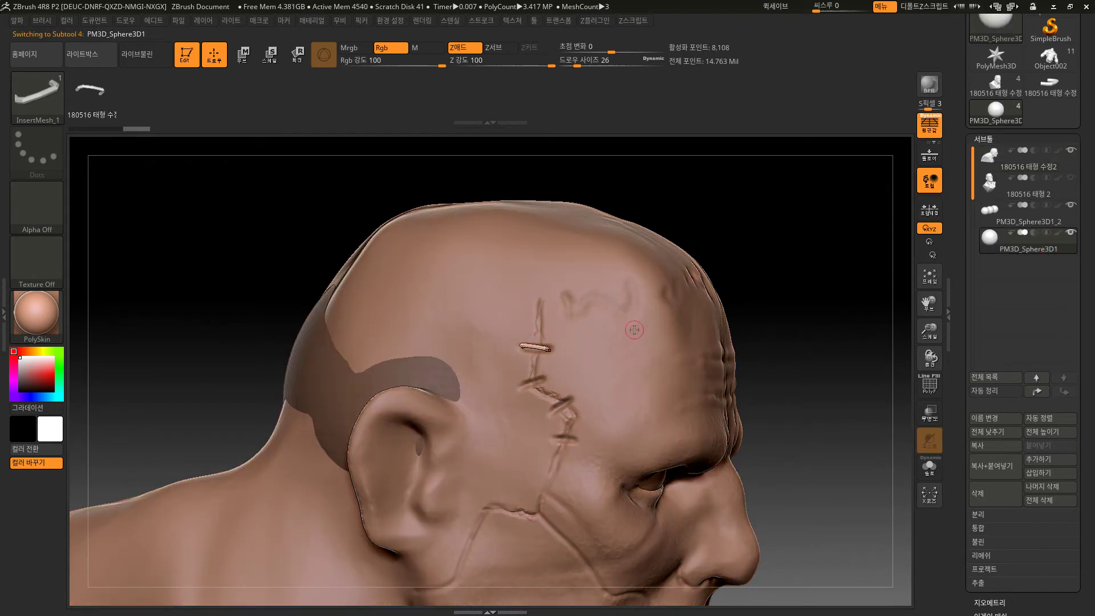
Step: Reposition the first staple with the transform gizmo so its ends sink into the temple skin
{"action": "left_click_drag", "start_coordinate": [815, 302], "coordinate": [878, 337]}
{"action": "left_click", "coordinate": [251, 55]}
{"action": "left_click_drag", "start_coordinate": [887, 413], "coordinate": [712, 401]}
{"action": "left_click_drag", "start_coordinate": [636, 378], "coordinate": [620, 374]}
{"action": "left_click_drag", "start_coordinate": [671, 436], "coordinate": [639, 389]}
{"action": "left_click_drag", "start_coordinate": [565, 301], "coordinate": [563, 284]}
{"action": "left_click_drag", "start_coordinate": [640, 316], "coordinate": [677, 331]}
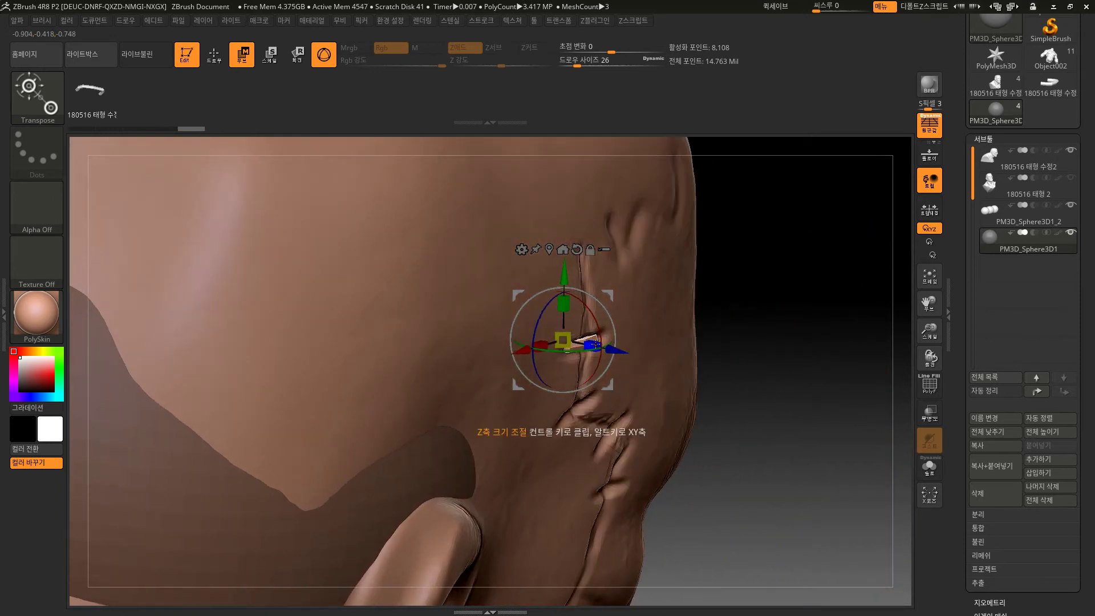
Step: Scale and rotate the first staple to match the uppermost stitch mark, and return to drawing mode
{"action": "left_click_drag", "start_coordinate": [564, 302], "coordinate": [565, 343]}
{"action": "left_click_drag", "start_coordinate": [802, 362], "coordinate": [667, 368]}
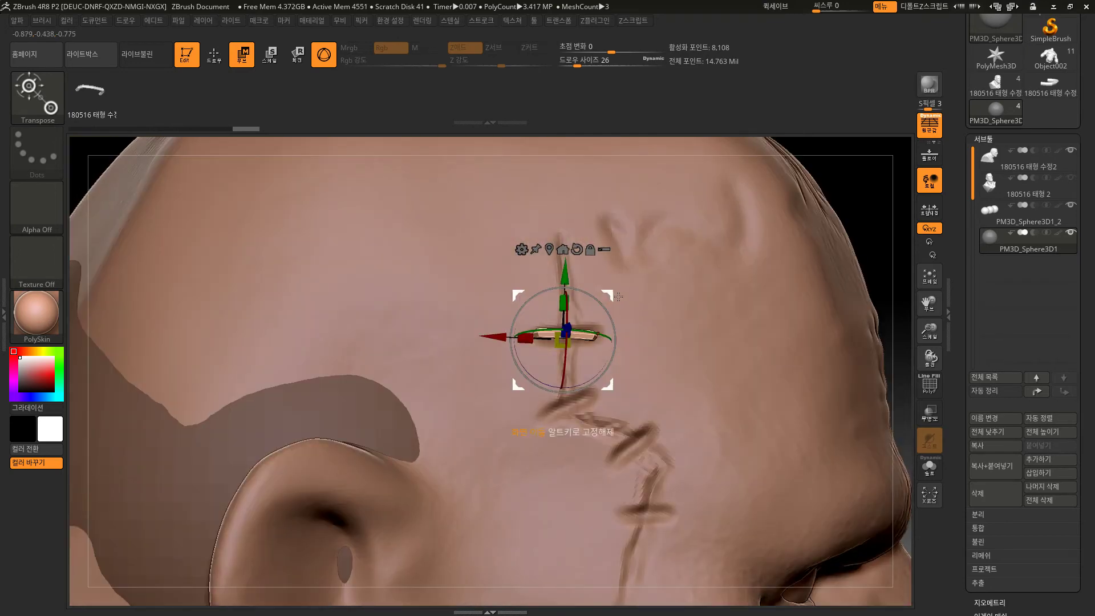
{"action": "left_click_drag", "start_coordinate": [615, 294], "coordinate": [620, 295]}
{"action": "left_click_drag", "start_coordinate": [821, 191], "coordinate": [892, 206]}
{"action": "left_click_drag", "start_coordinate": [622, 369], "coordinate": [618, 369]}
{"action": "left_click_drag", "start_coordinate": [747, 357], "coordinate": [642, 347]}
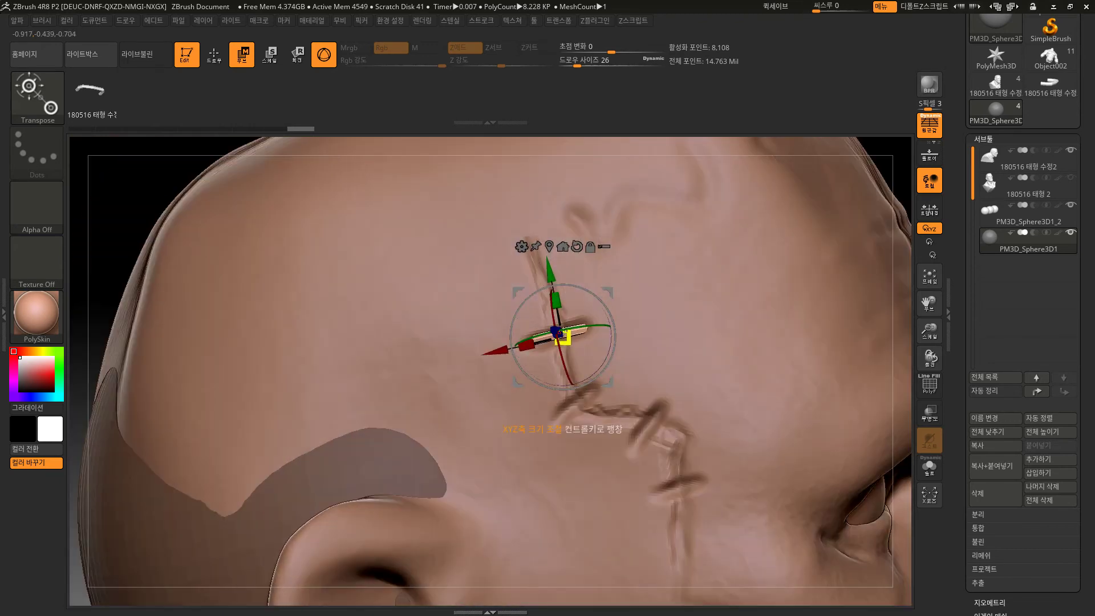
{"action": "left_click", "coordinate": [213, 55]}
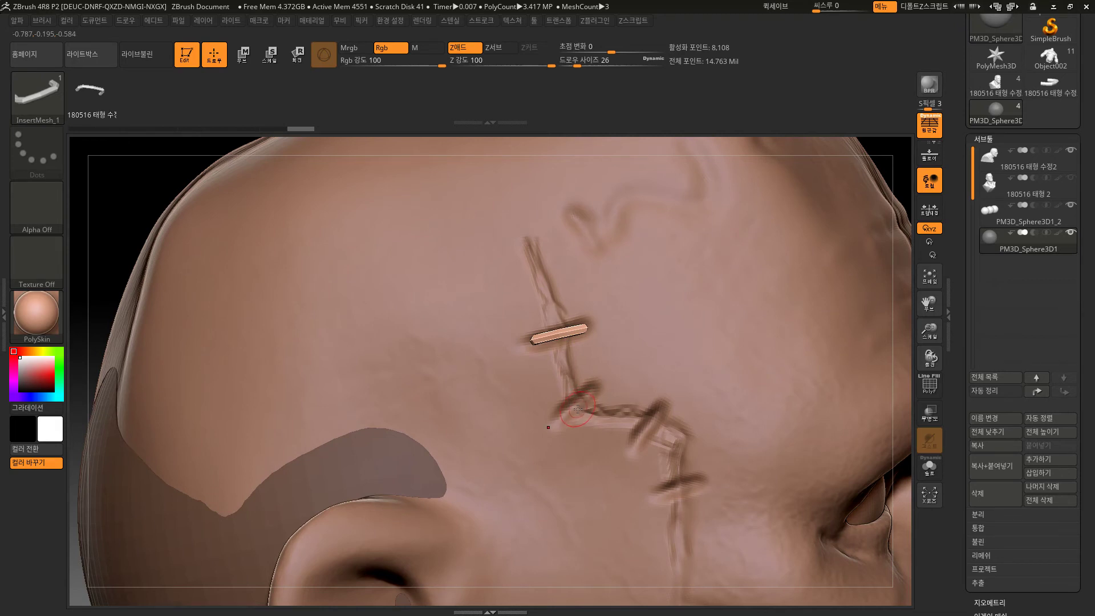
Step: Turn off perspective, insert a second staple over the second stitch mark and align it along the mark
{"action": "left_click", "coordinate": [930, 126]}
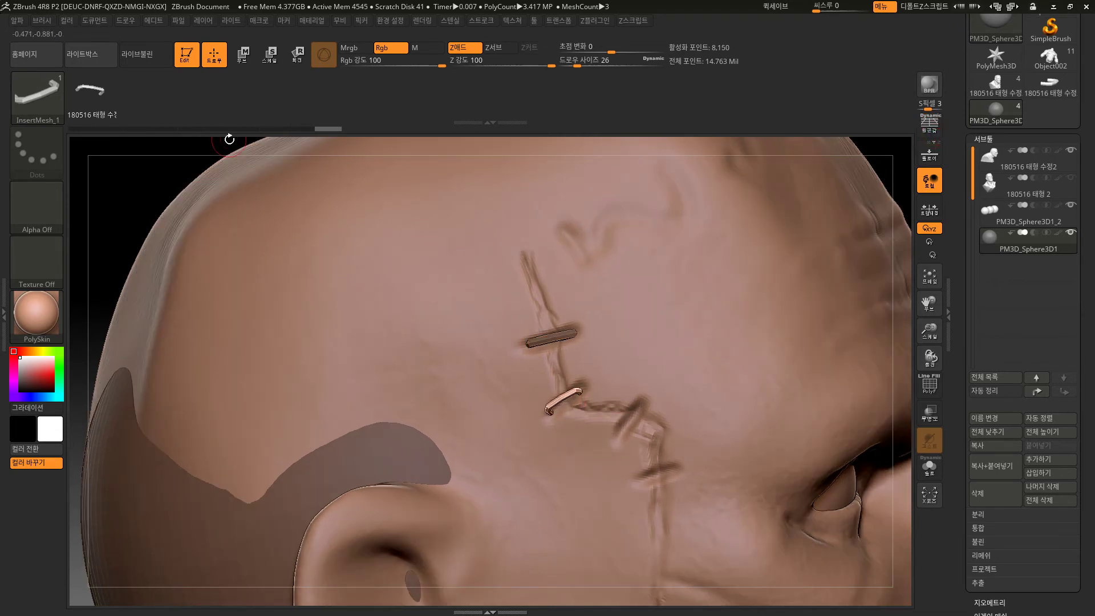
{"action": "left_click_drag", "start_coordinate": [147, 170], "coordinate": [740, 484]}
{"action": "key", "text": "w"}
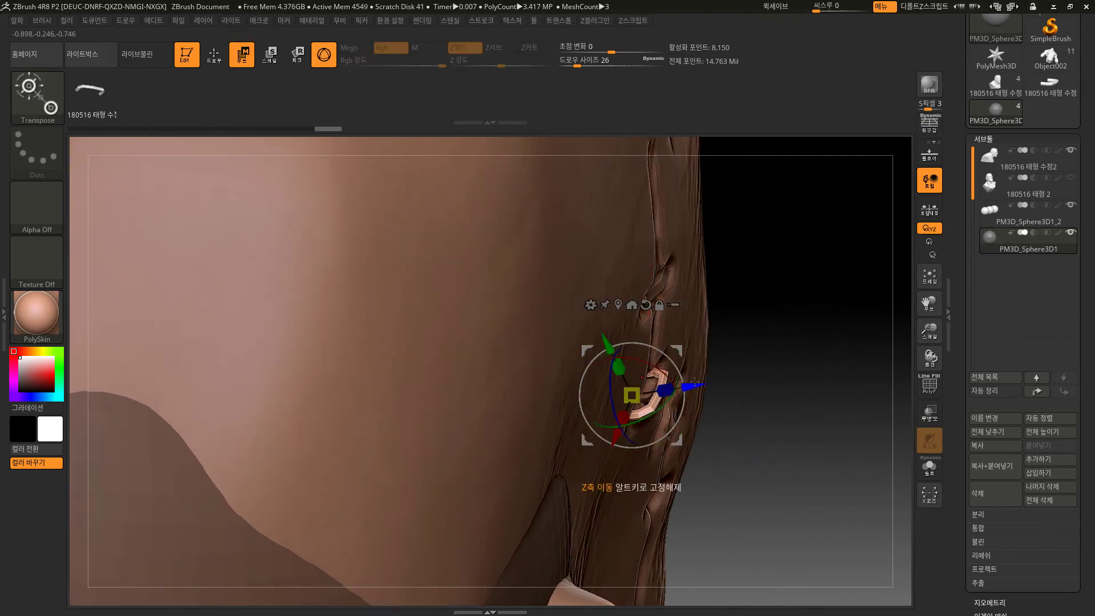
{"action": "left_click_drag", "start_coordinate": [685, 382], "coordinate": [686, 387]}
{"action": "left_click_drag", "start_coordinate": [813, 456], "coordinate": [603, 371]}
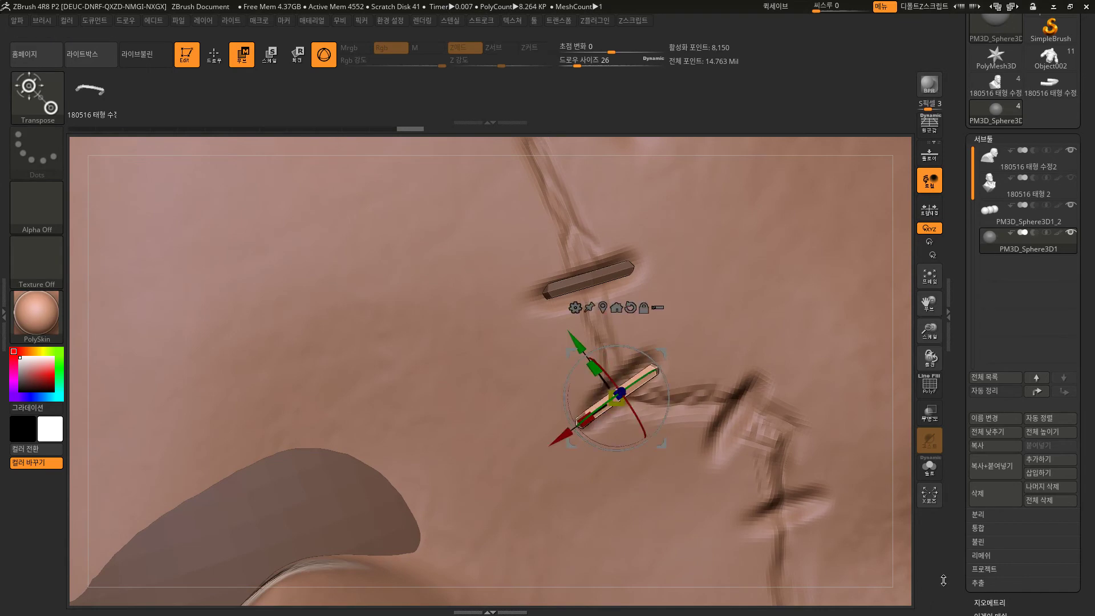
Step: Push the second staple into the temple skin along its Z axis
{"action": "left_click", "coordinate": [933, 520], "text": "alt"}
{"action": "left_click_drag", "start_coordinate": [743, 449], "coordinate": [821, 443]}
{"action": "left_click_drag", "start_coordinate": [771, 412], "coordinate": [772, 465], "text": "alt"}
{"action": "left_click_drag", "start_coordinate": [745, 405], "coordinate": [738, 491], "text": "alt"}
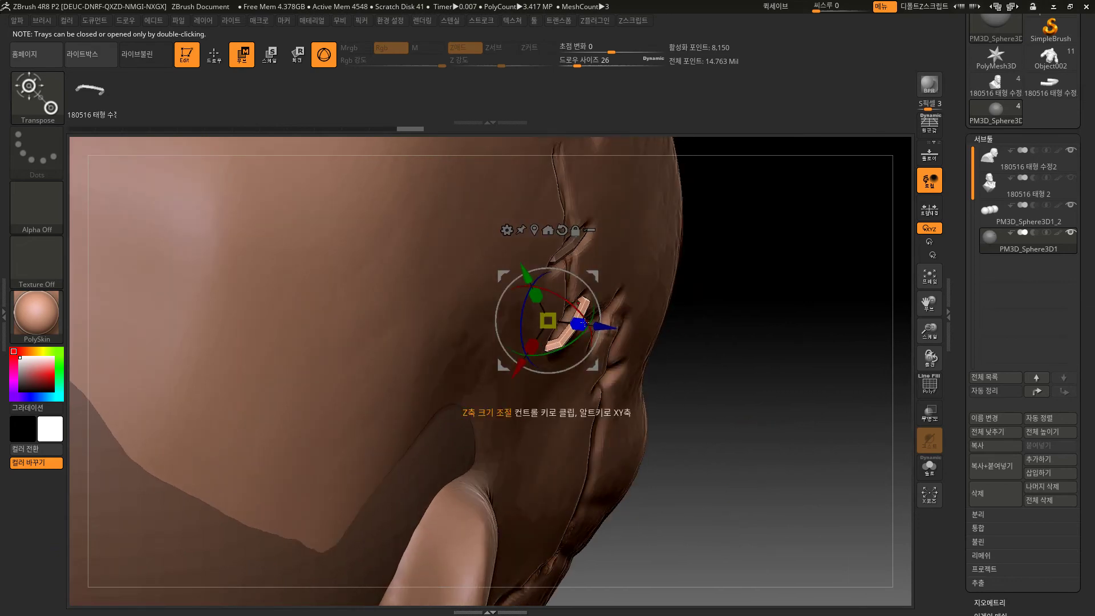
{"action": "left_click_drag", "start_coordinate": [606, 332], "coordinate": [596, 331]}
Step: Insert a third staple over the third stitch mark, then rotate and scale it to follow the mark's slant
{"action": "left_click_drag", "start_coordinate": [716, 392], "coordinate": [634, 323]}
{"action": "mouse_move", "coordinate": [588, 278]}
{"action": "left_mouse_down"}
{"action": "mouse_move", "coordinate": [564, 303]}
{"action": "mouse_move", "coordinate": [591, 266]}
{"action": "mouse_move", "coordinate": [612, 317]}
{"action": "mouse_move", "coordinate": [686, 311]}
{"action": "left_mouse_up"}
{"action": "key", "text": "ctrl+z"}
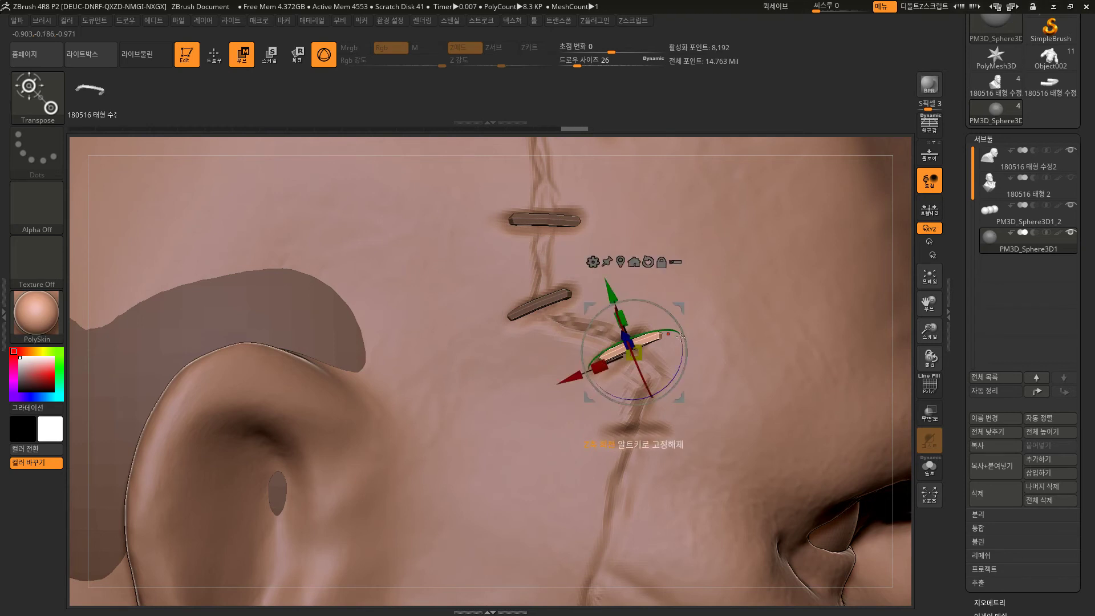
{"action": "left_click_drag", "start_coordinate": [683, 360], "coordinate": [682, 353]}
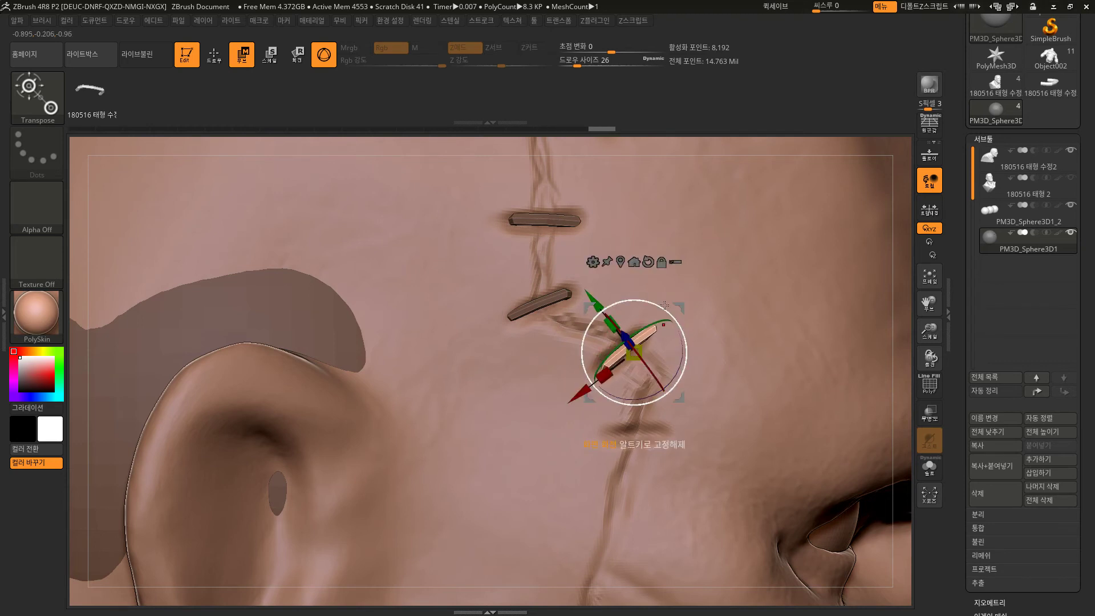
{"action": "left_click_drag", "start_coordinate": [607, 375], "coordinate": [615, 376]}
Step: Insert a fourth staple over the lowest stitch mark, rotate and scale it to fit, and return to drawing mode
{"action": "left_click_drag", "start_coordinate": [641, 329], "coordinate": [681, 444]}
{"action": "left_click_drag", "start_coordinate": [689, 382], "coordinate": [679, 435]}
{"action": "left_click_drag", "start_coordinate": [697, 392], "coordinate": [691, 393]}
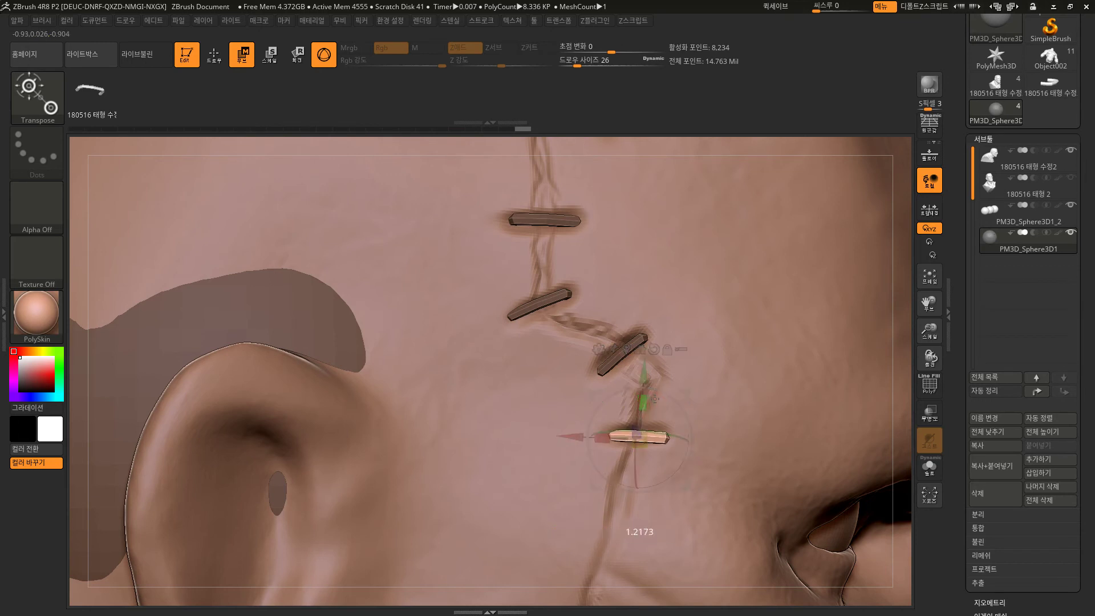
{"action": "left_click_drag", "start_coordinate": [687, 425], "coordinate": [688, 438]}
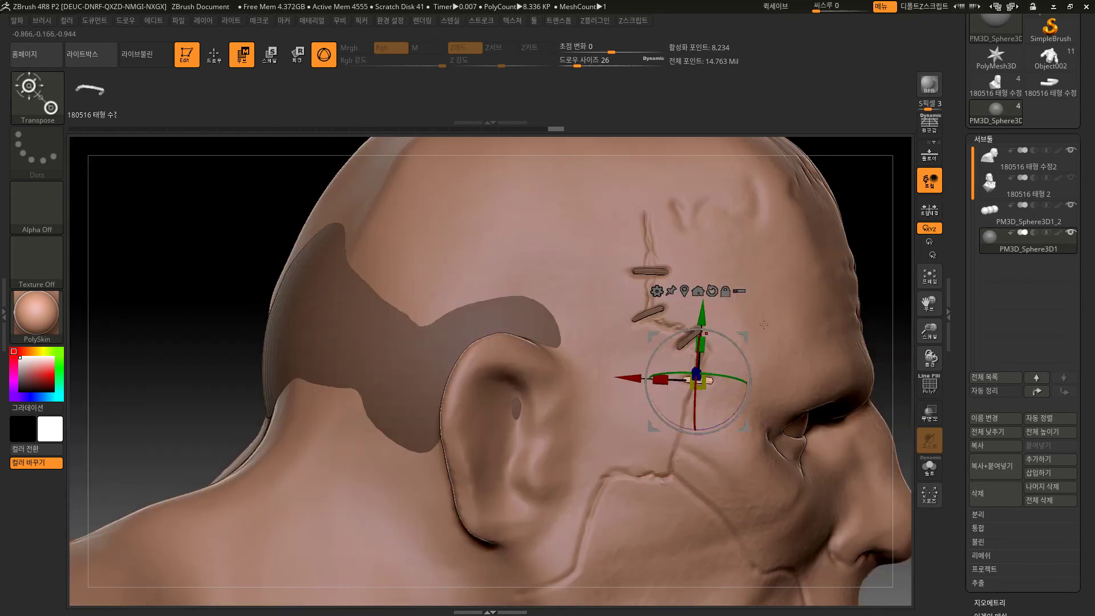
{"action": "left_click_drag", "start_coordinate": [899, 226], "coordinate": [759, 253], "text": "alt"}
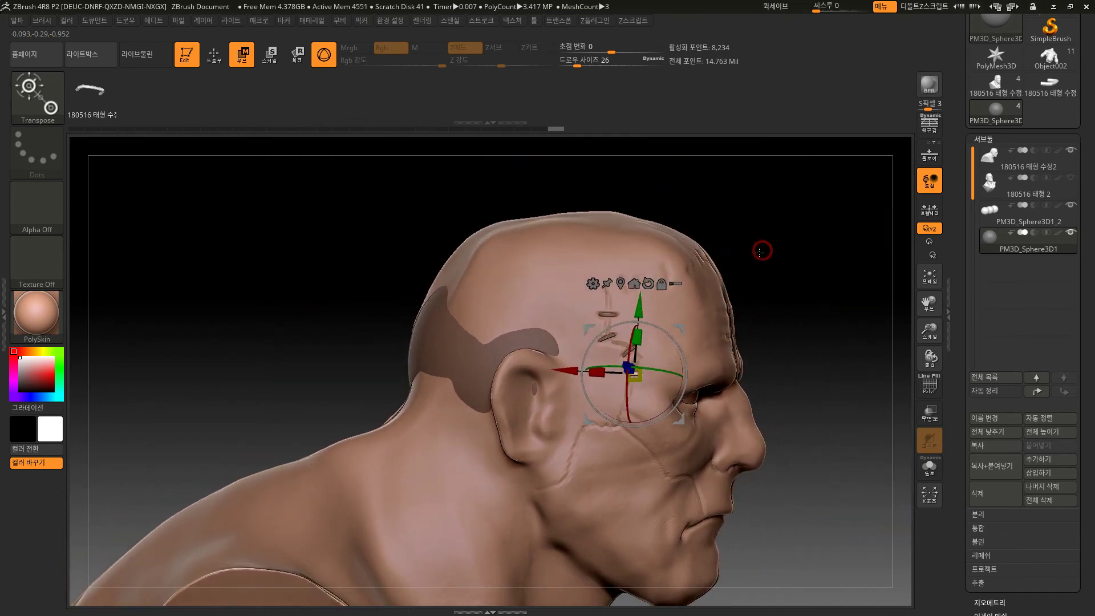
{"action": "key", "text": "q"}
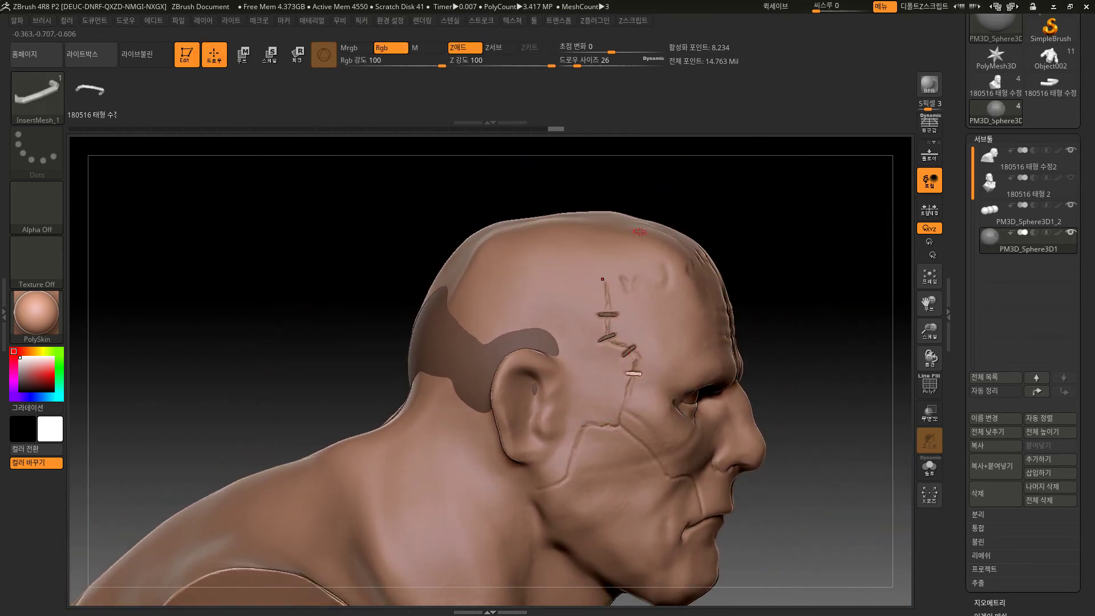
{"action": "left_click_drag", "start_coordinate": [782, 257], "coordinate": [832, 247]}
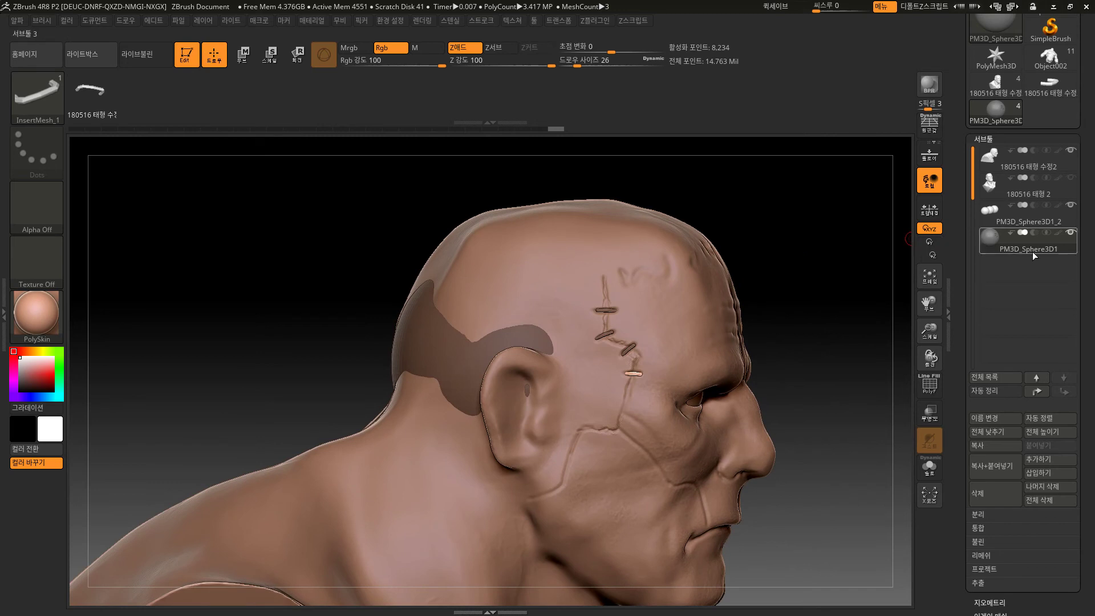
Step: Clear the mask on the staple subtool and hide its sphere so only the four staples stay visible
{"action": "key", "text": "ctrl+shift"}
{"action": "left_click_drag", "start_coordinate": [751, 225], "coordinate": [804, 291], "text": "ctrl+shift"}
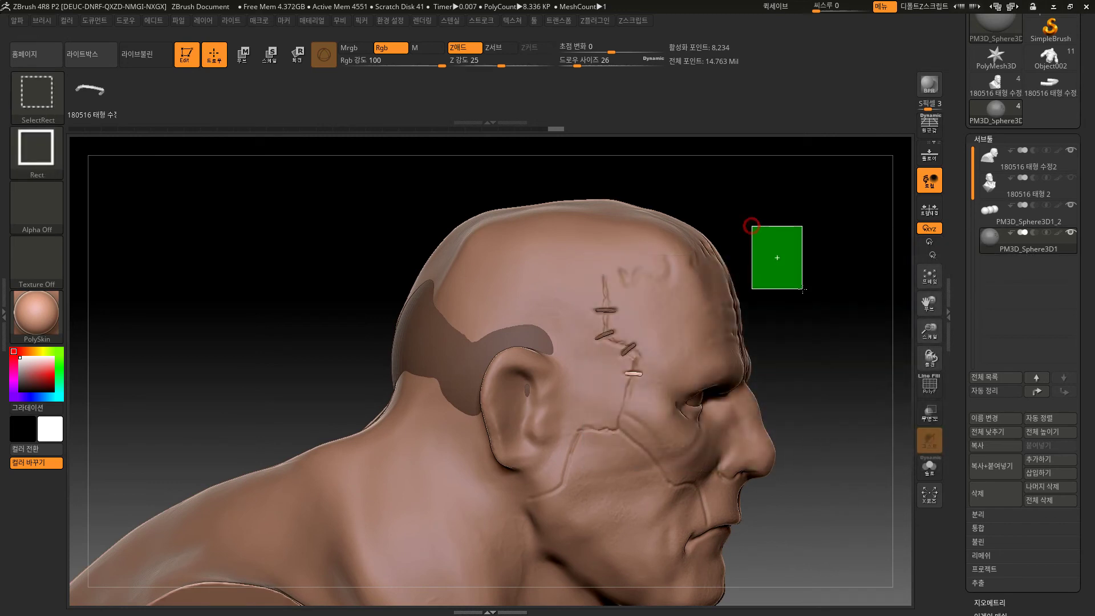
{"action": "left_click_drag", "start_coordinate": [757, 233], "coordinate": [796, 280], "text": "ctrl"}
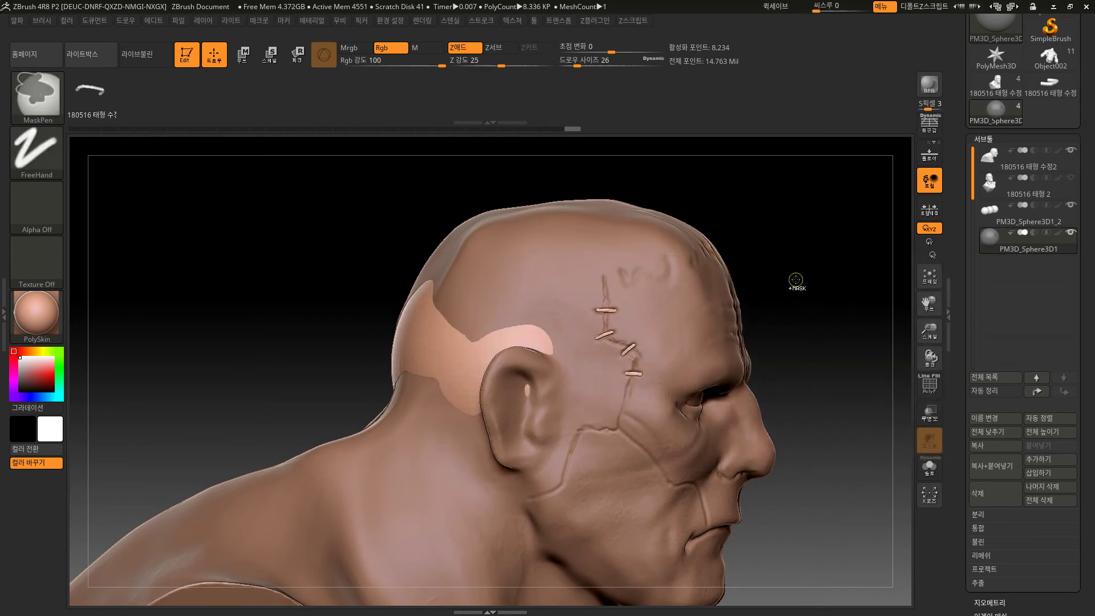
{"action": "left_click", "coordinate": [428, 344], "text": "ctrl+shift"}
{"action": "left_click_drag", "start_coordinate": [762, 236], "coordinate": [819, 306], "text": "ctrl+shift"}
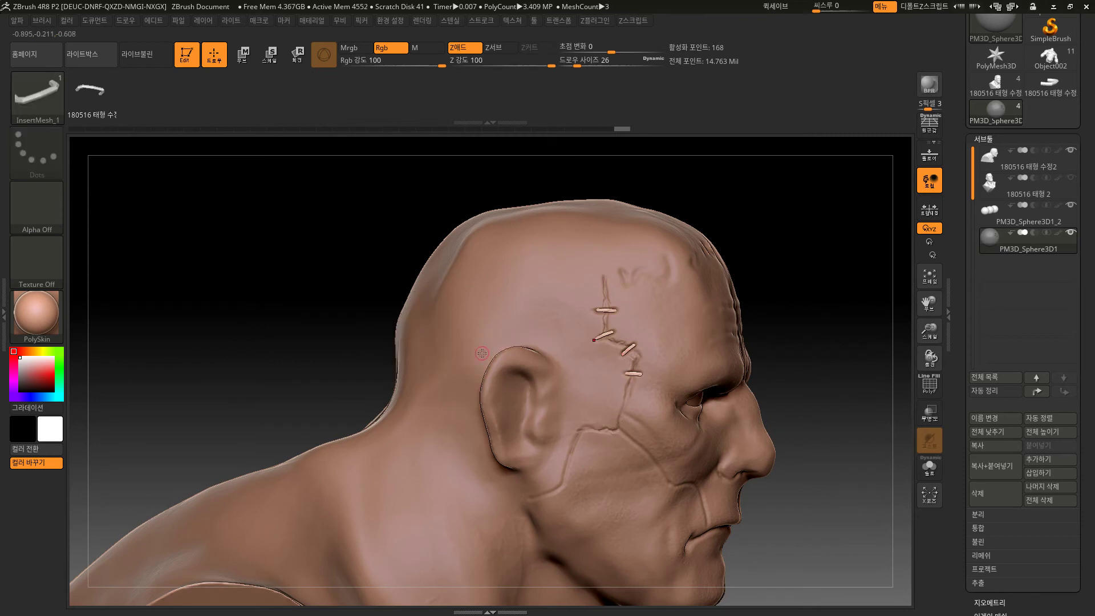
Step: Delete the hidden sphere geometry from the staple subtool and reopen the subtool list
{"action": "left_click_drag", "start_coordinate": [1017, 610], "coordinate": [1016, 450]}
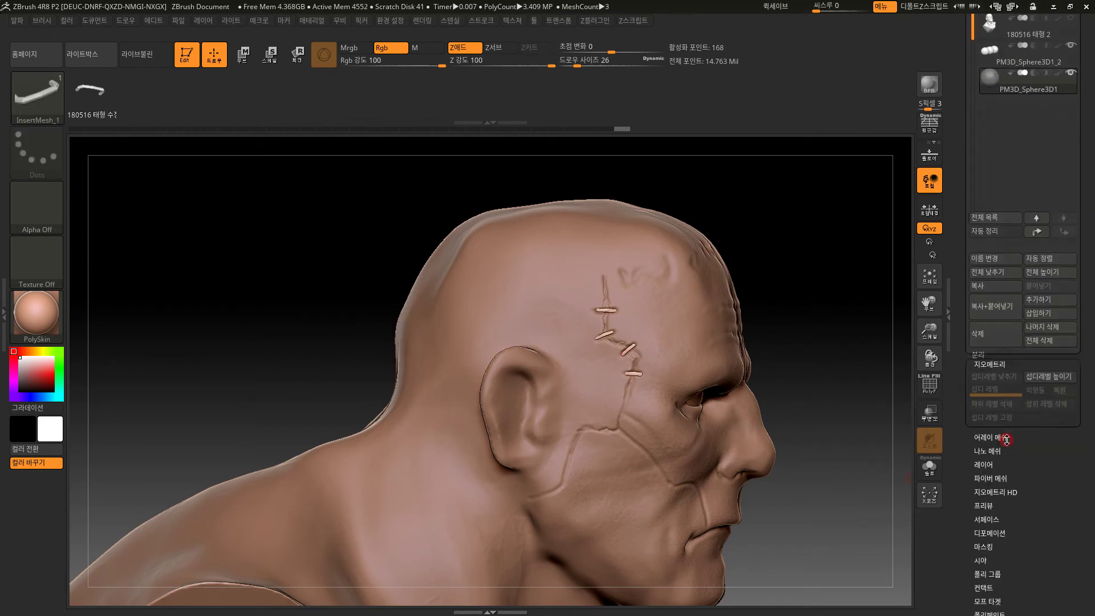
{"action": "left_click", "coordinate": [1007, 439]}
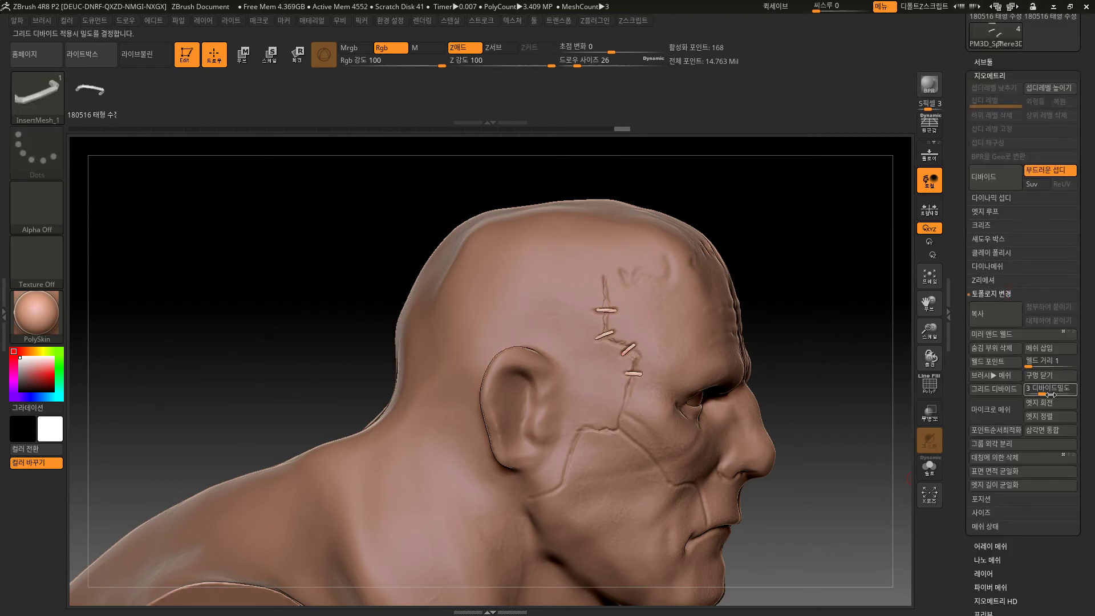
{"action": "left_click", "coordinate": [1007, 347]}
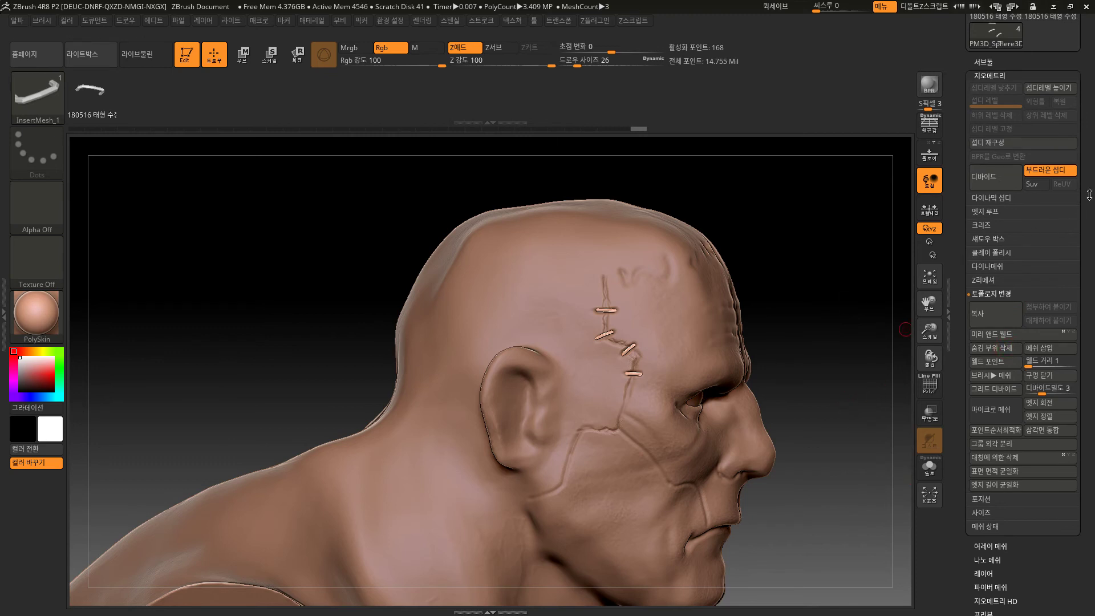
{"action": "left_click_drag", "start_coordinate": [1084, 205], "coordinate": [1088, 271]}
{"action": "left_click", "coordinate": [991, 278]}
Step: Fill the staple subtool with the MAH_Shiny material in Mrgb mode, and restore PolySkin as the active material
{"action": "left_click_drag", "start_coordinate": [836, 330], "coordinate": [796, 298], "text": "alt"}
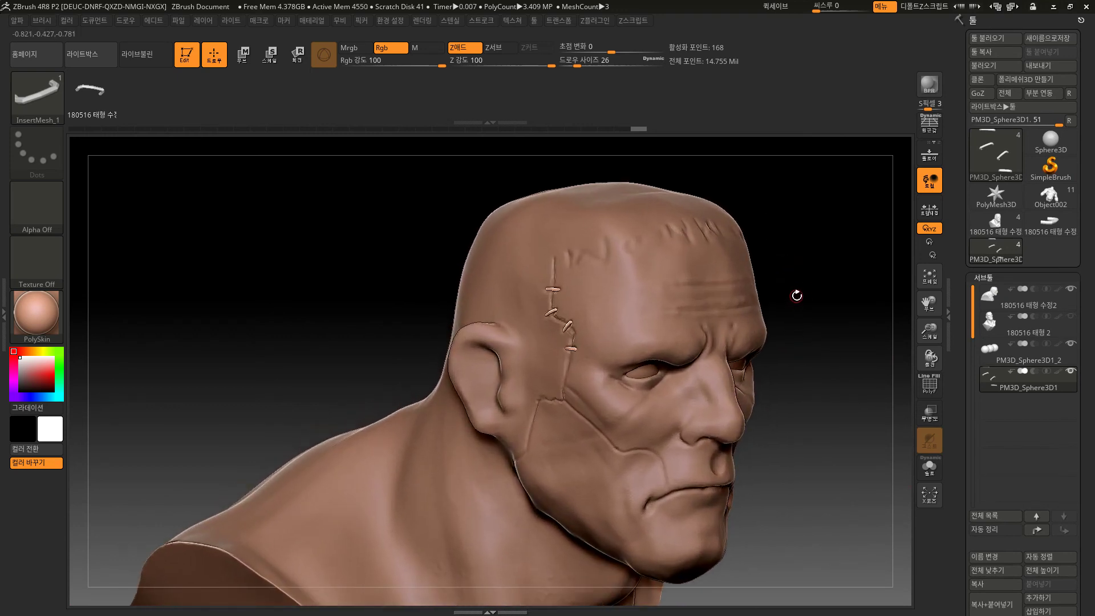
{"action": "left_click_drag", "start_coordinate": [846, 325], "coordinate": [825, 336], "text": "alt"}
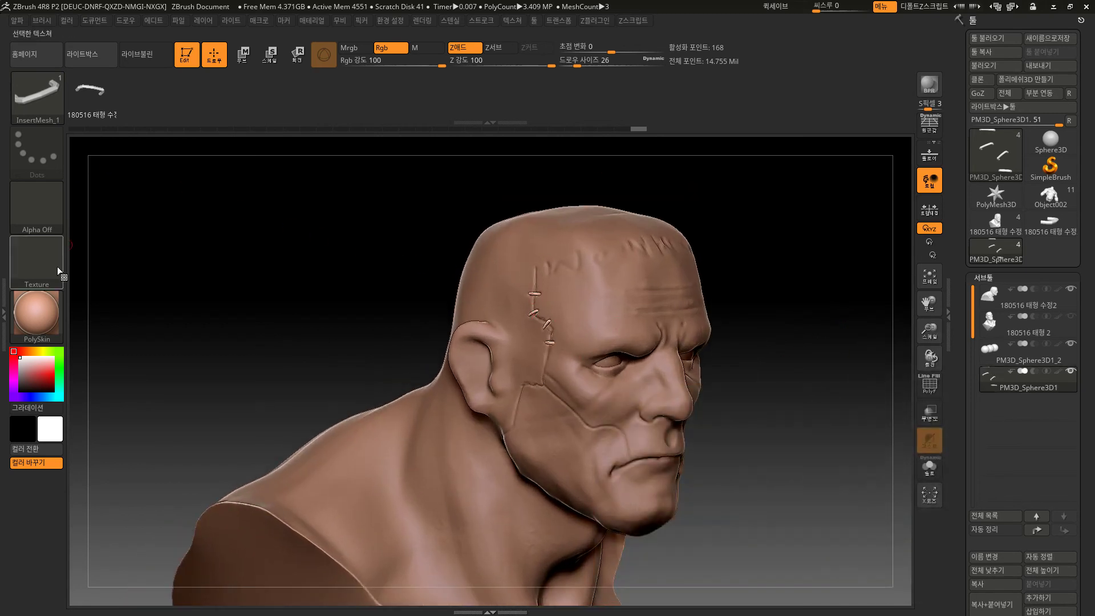
{"action": "left_click", "coordinate": [32, 316]}
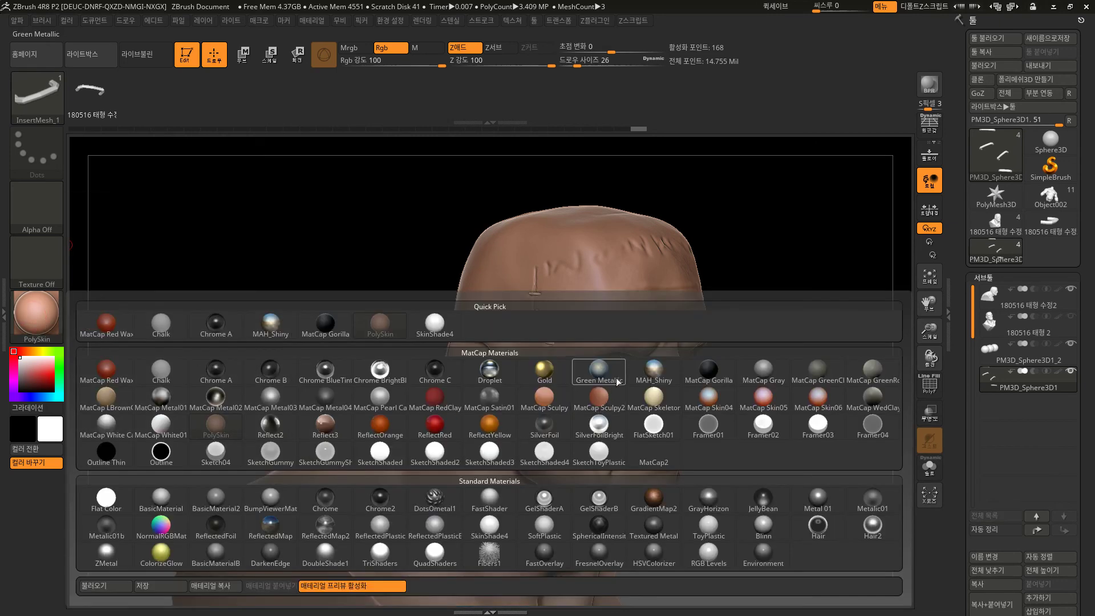
{"action": "left_click", "coordinate": [635, 371]}
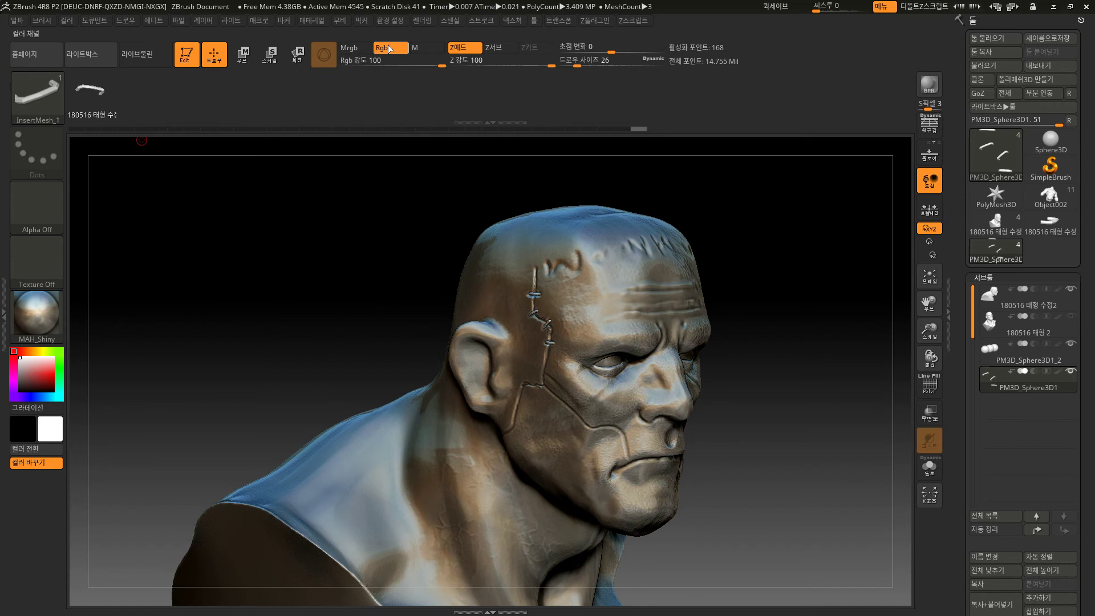
{"action": "left_click", "coordinate": [353, 50]}
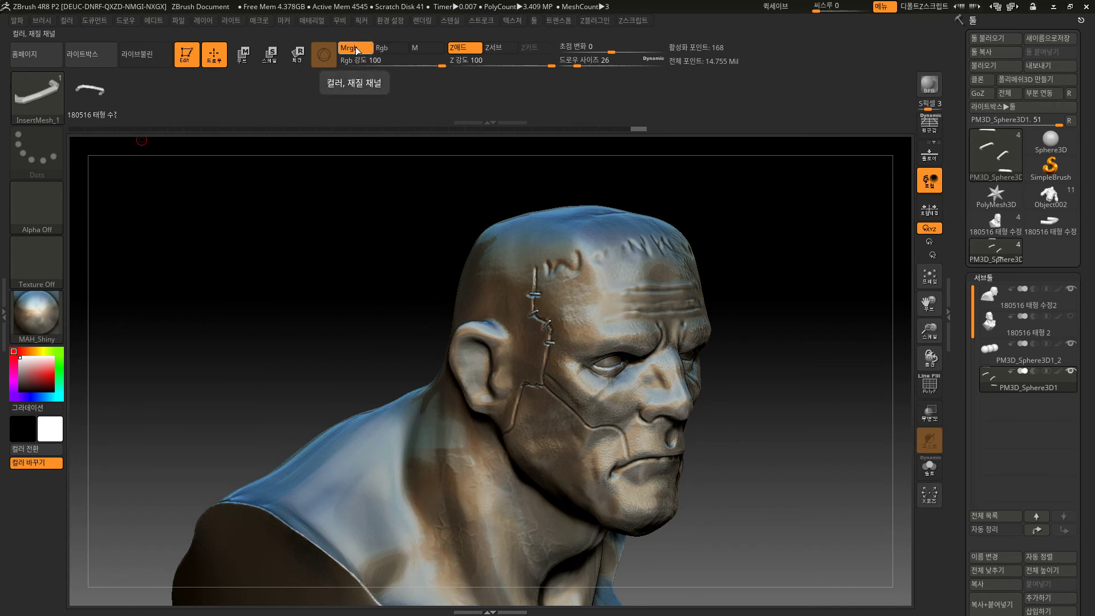
{"action": "left_click", "coordinate": [68, 21]}
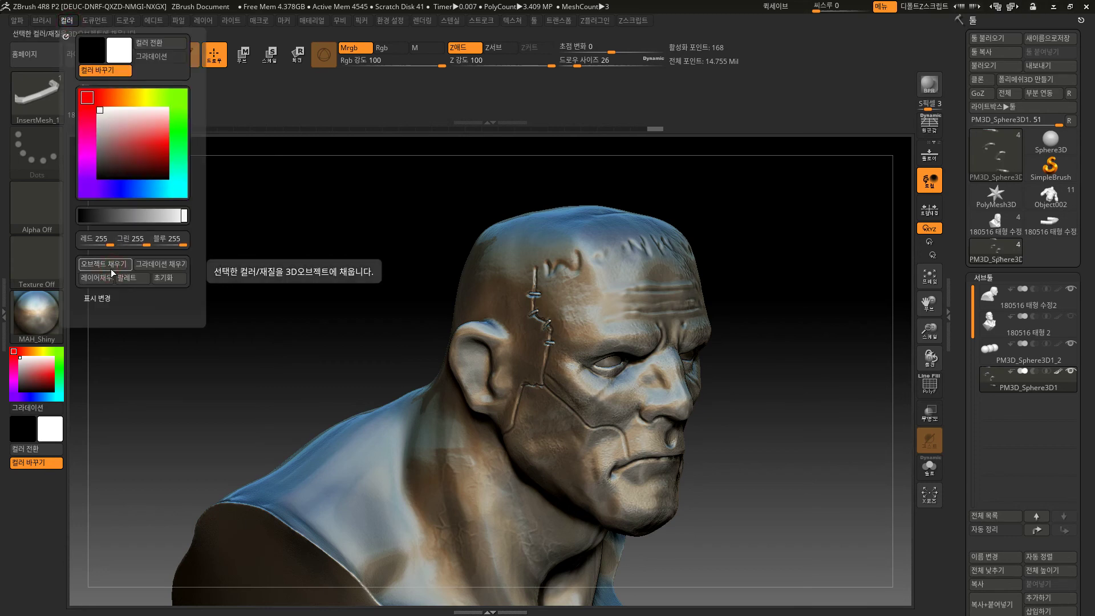
{"action": "left_click", "coordinate": [37, 313]}
{"action": "left_click", "coordinate": [206, 422]}
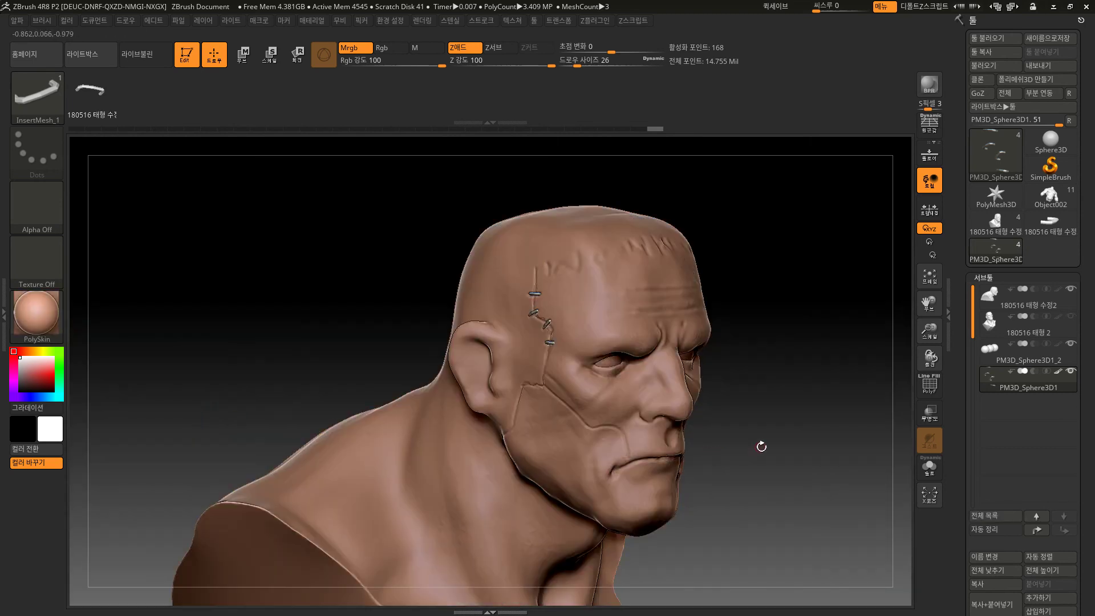
Step: Fill the eyeball subtool PM3D_Sphere3D1_2 with the SkinShade4 material in white
{"action": "left_click_drag", "start_coordinate": [757, 447], "coordinate": [762, 445]}
{"action": "left_click_drag", "start_coordinate": [743, 300], "coordinate": [754, 302], "text": "alt"}
{"action": "left_click_drag", "start_coordinate": [894, 163], "coordinate": [799, 251], "text": "alt"}
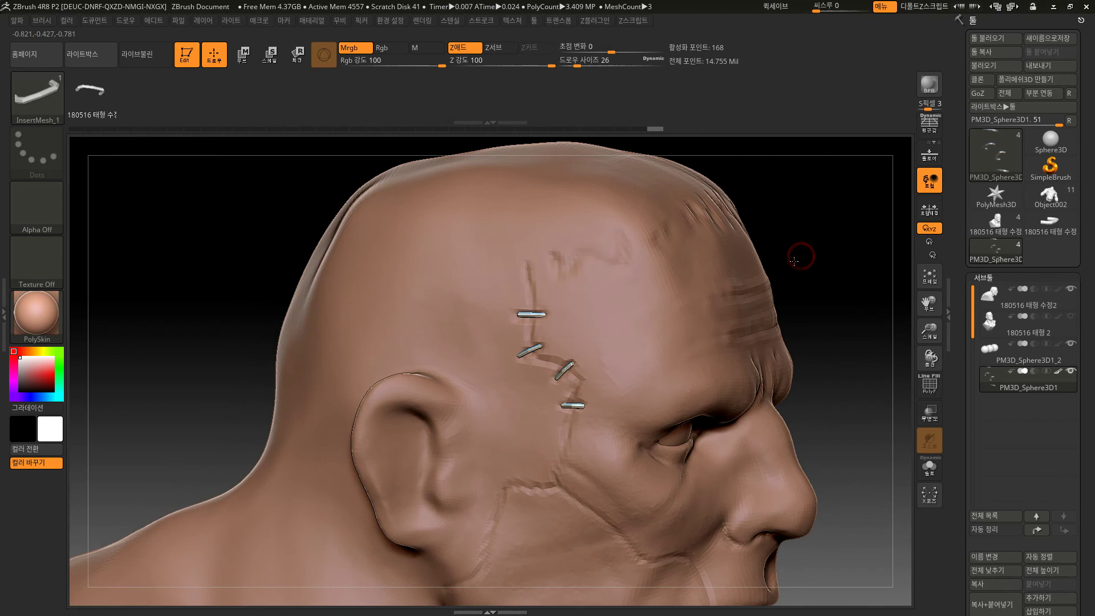
{"action": "left_click", "coordinate": [1024, 343]}
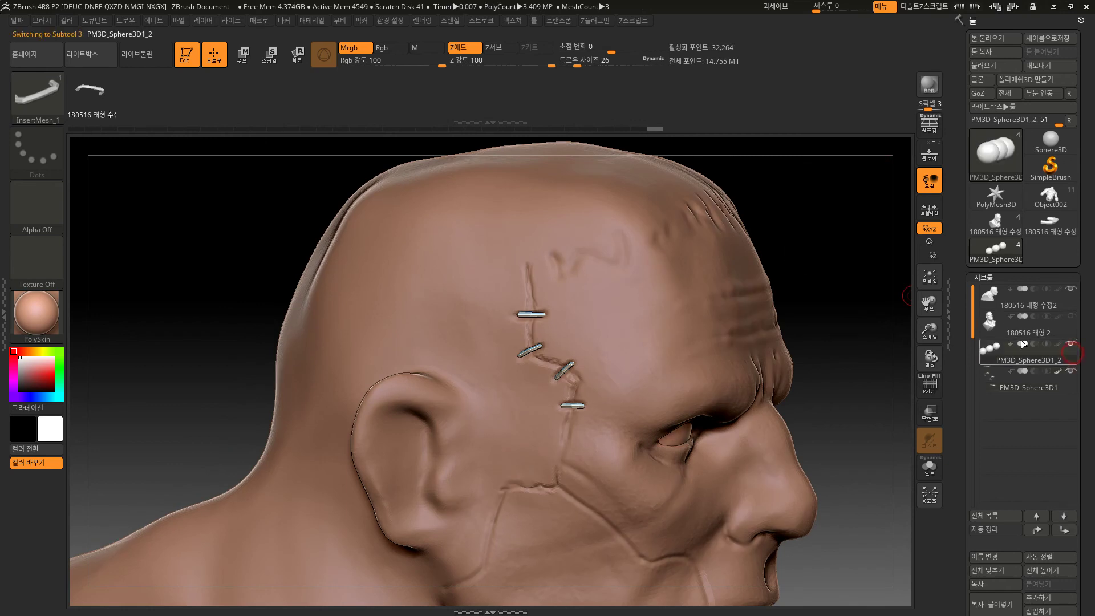
{"action": "left_click", "coordinate": [46, 313]}
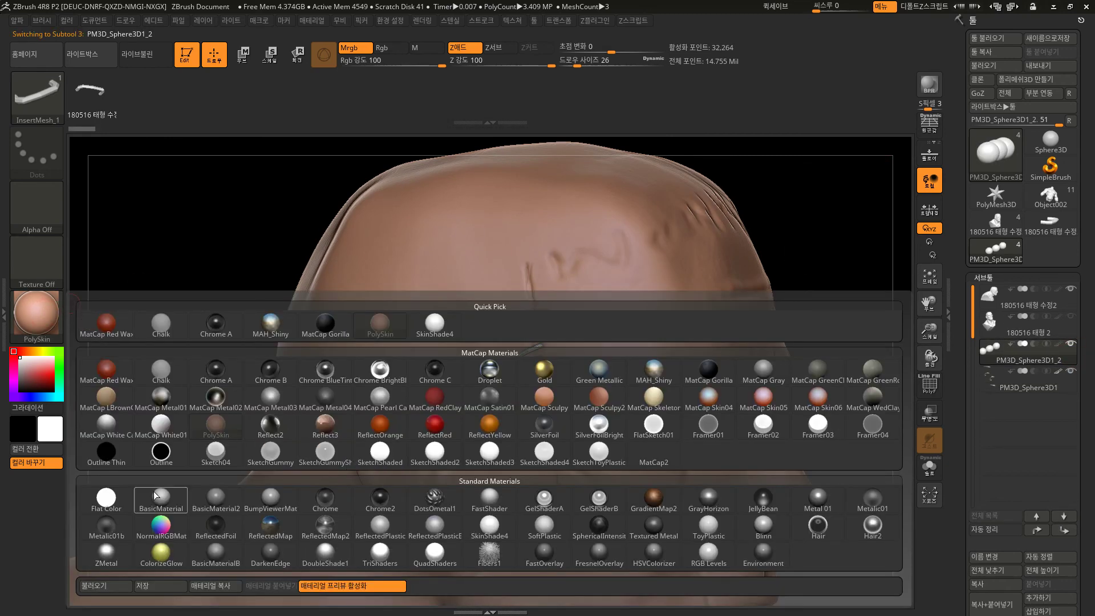
{"action": "left_click", "coordinate": [485, 522]}
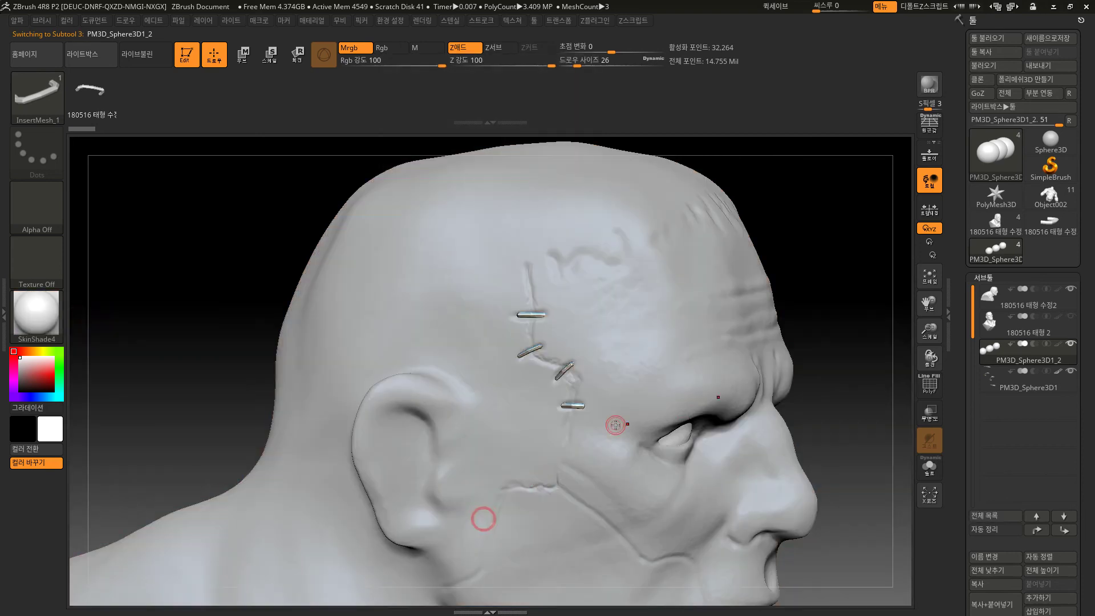
{"action": "mouse_move", "coordinate": [808, 267]}
{"action": "left_mouse_down"}
{"action": "mouse_move", "coordinate": [753, 231]}
{"action": "mouse_move", "coordinate": [704, 228]}
{"action": "mouse_move", "coordinate": [703, 282]}
{"action": "mouse_move", "coordinate": [538, 400]}
{"action": "left_mouse_up"}
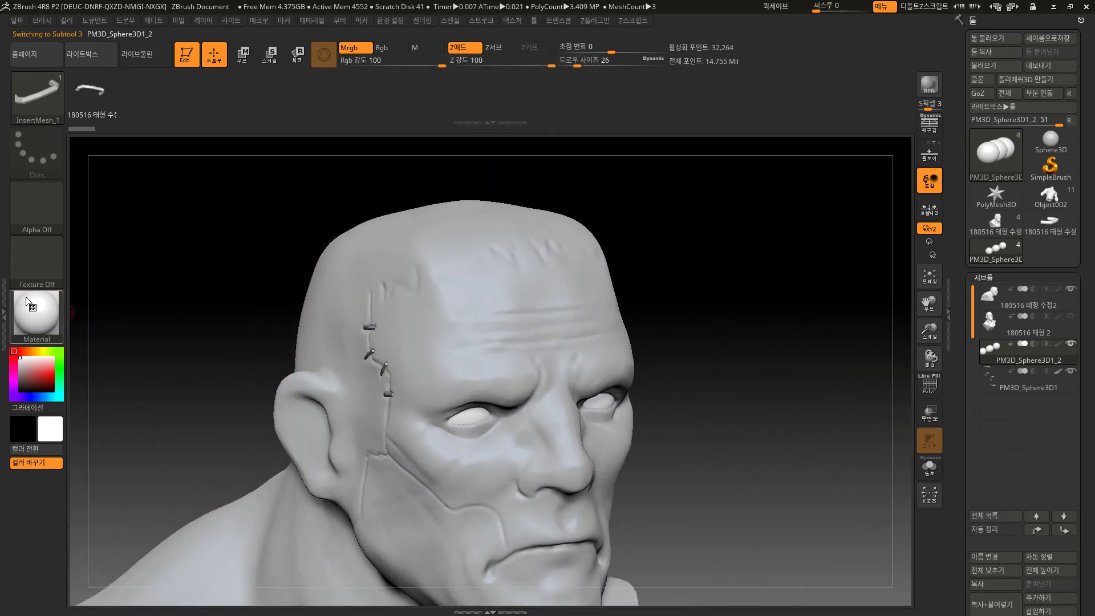
{"action": "mouse_move", "coordinate": [33, 298]}
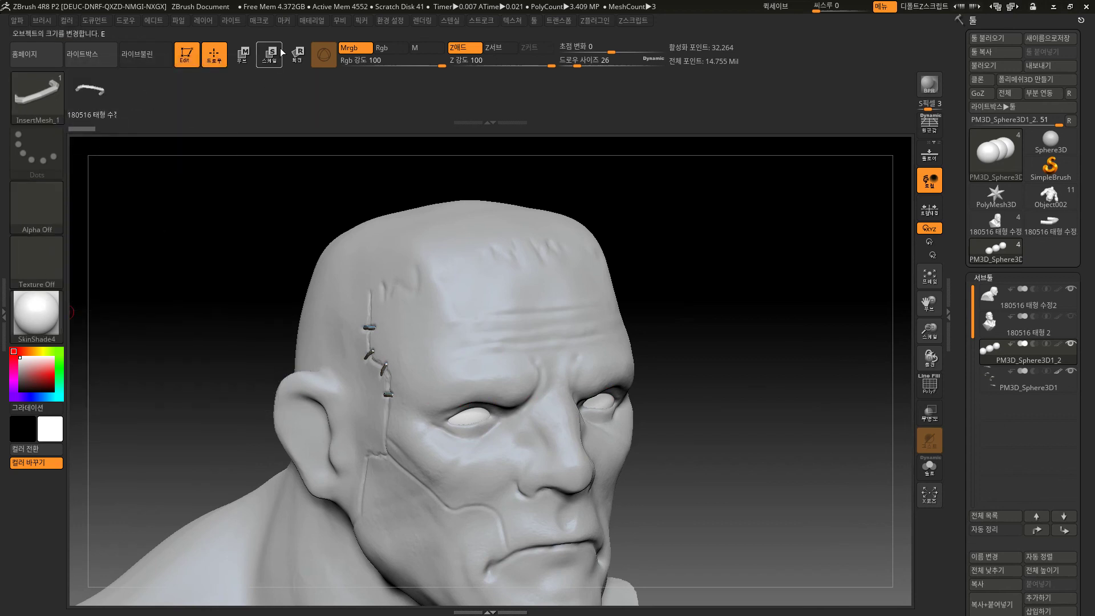
{"action": "left_click", "coordinate": [68, 20]}
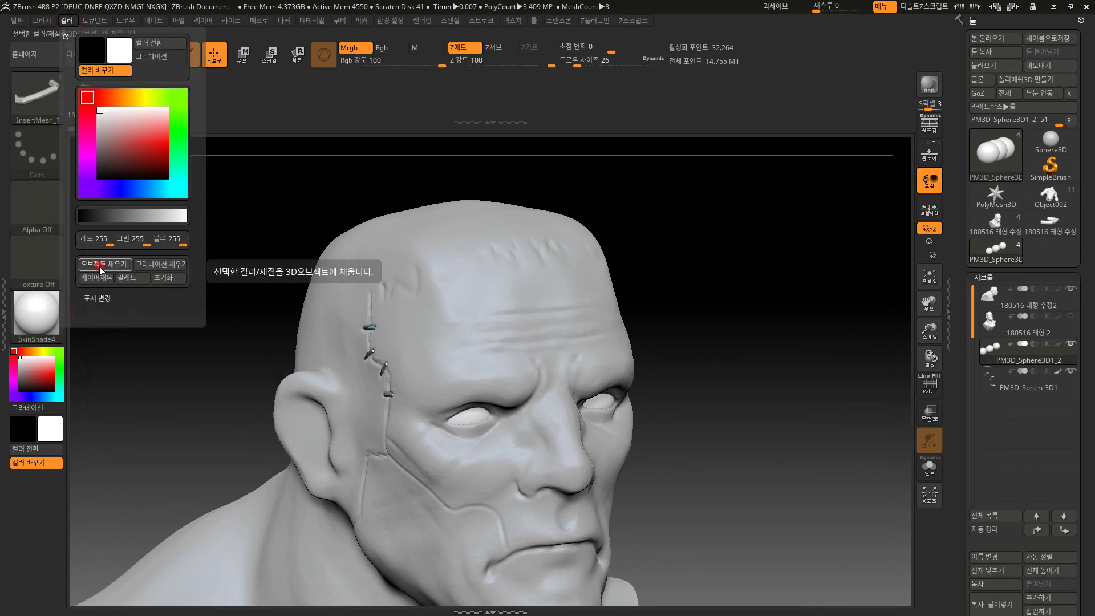
{"action": "left_click", "coordinate": [1062, 332]}
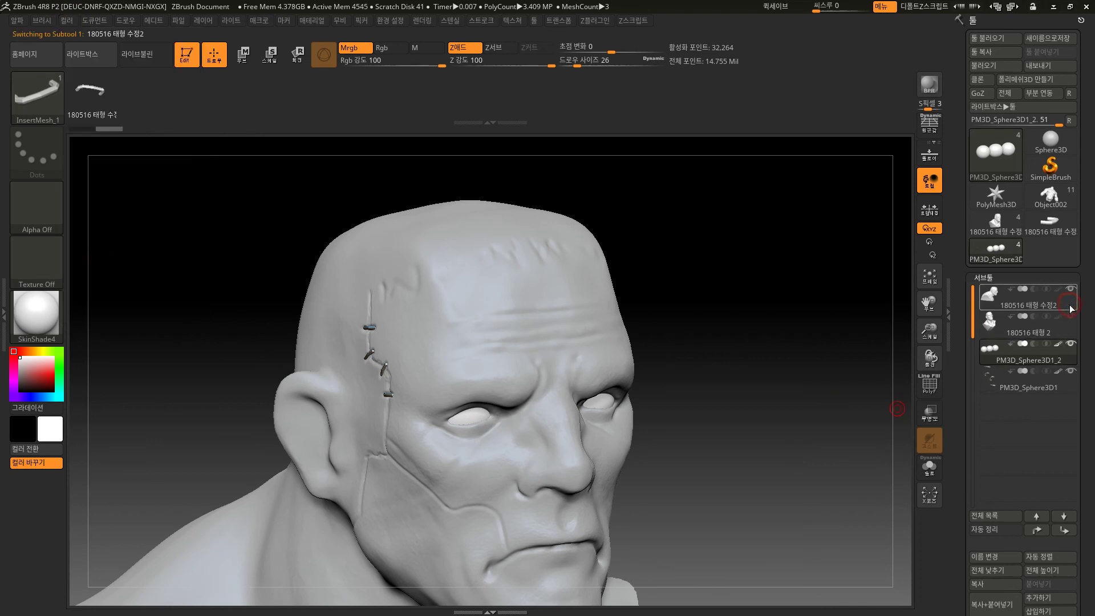
Step: Select the bust subtool and make PolySkin the active material again
{"action": "left_click", "coordinate": [1070, 306]}
{"action": "left_click", "coordinate": [60, 330]}
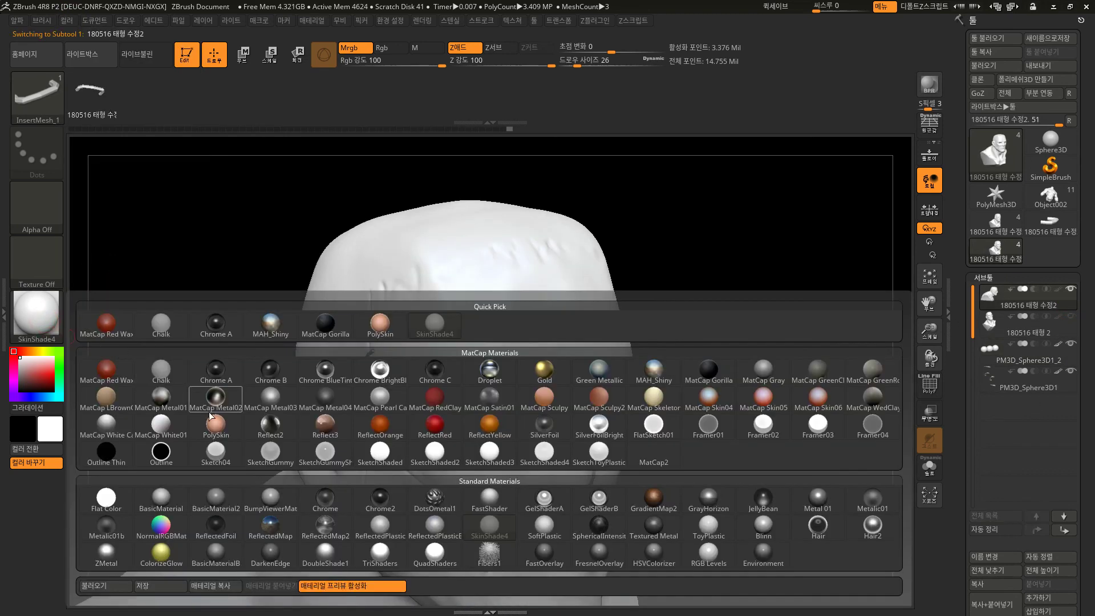
{"action": "left_click", "coordinate": [215, 427]}
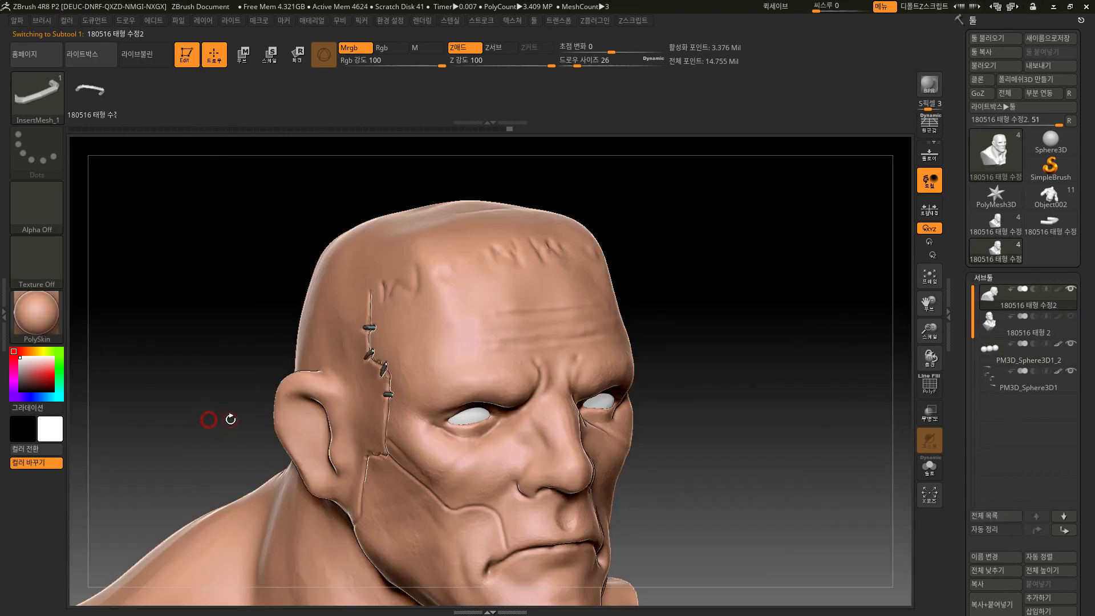
Step: Try several pale green and yellow tints on the bust and settle on a muted yellow-beige skin colour
{"action": "left_click", "coordinate": [52, 351]}
{"action": "left_click", "coordinate": [32, 372]}
{"action": "left_click", "coordinate": [44, 351]}
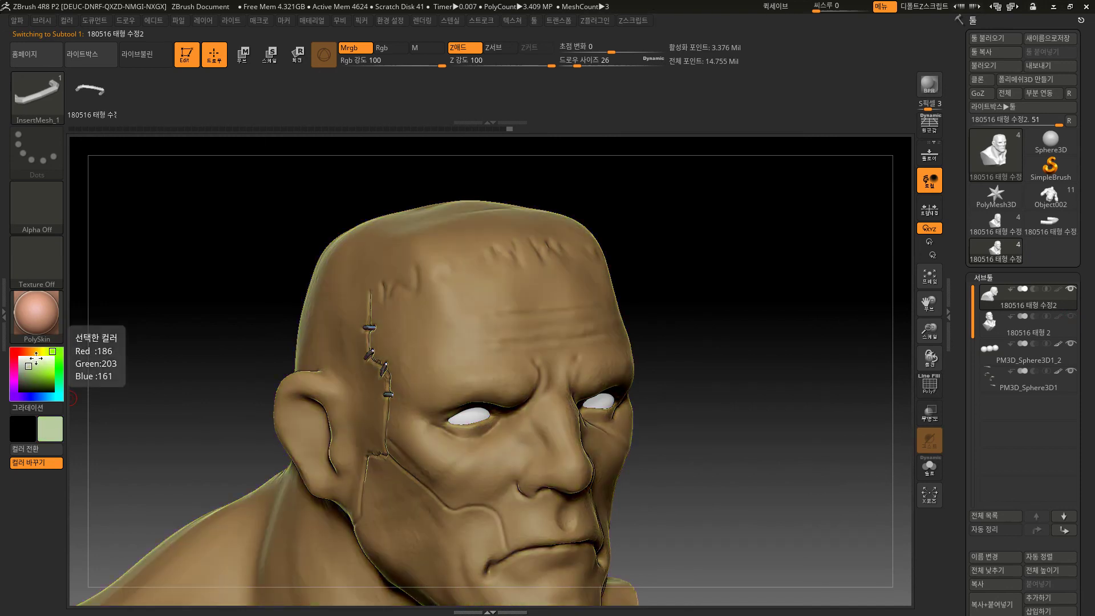
{"action": "left_click", "coordinate": [25, 362]}
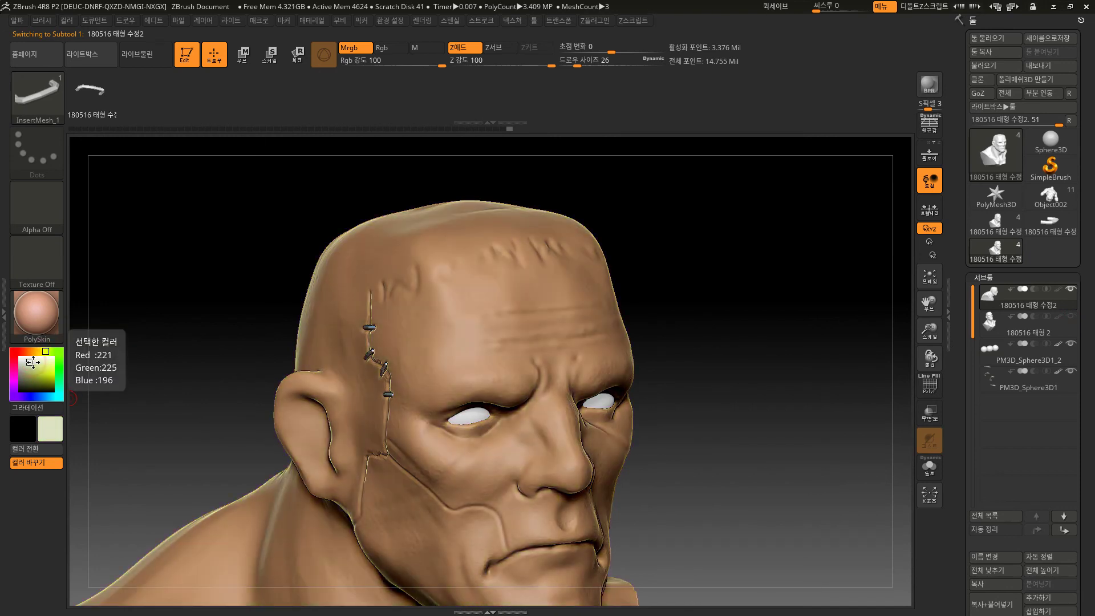
{"action": "left_click", "coordinate": [30, 369]}
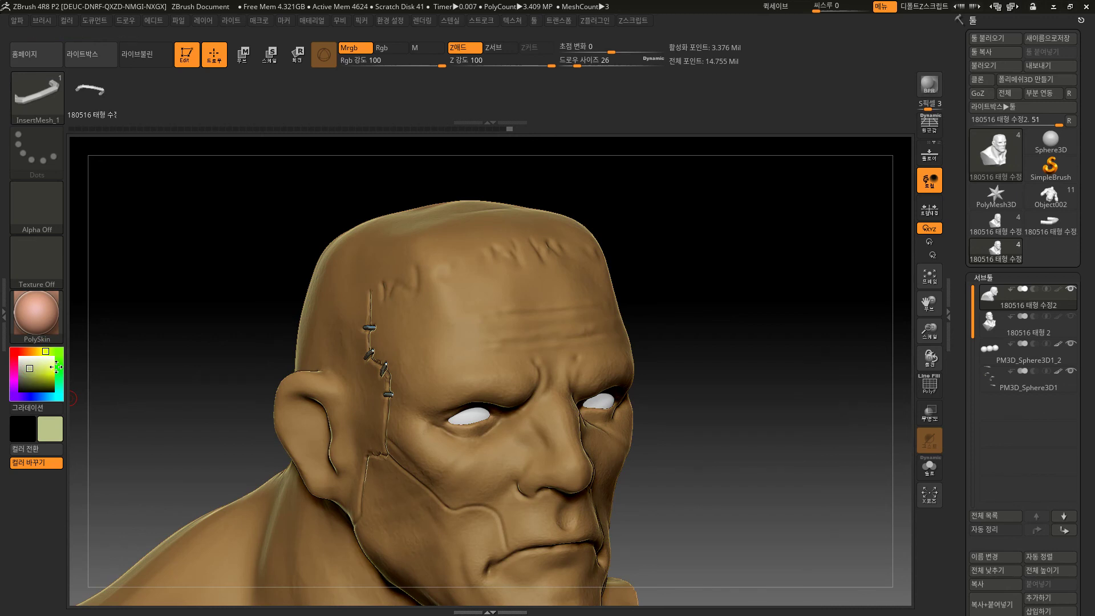
{"action": "left_click_drag", "start_coordinate": [57, 383], "coordinate": [41, 352]}
{"action": "left_click", "coordinate": [40, 352]}
Step: Turn on perspective for the view and lighten the skin colour to RGB 219, 215, 178
{"action": "left_click_drag", "start_coordinate": [769, 481], "coordinate": [686, 354], "text": "alt"}
{"action": "left_click", "coordinate": [930, 125]}
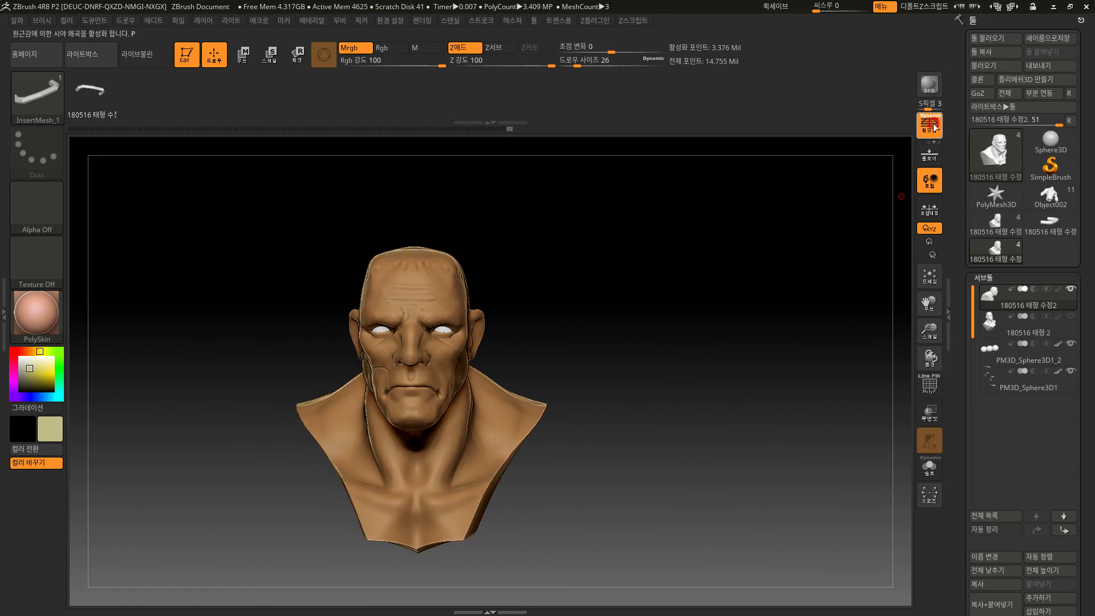
{"action": "left_click_drag", "start_coordinate": [718, 219], "coordinate": [723, 253], "text": "alt"}
{"action": "left_click_drag", "start_coordinate": [676, 307], "coordinate": [586, 293]}
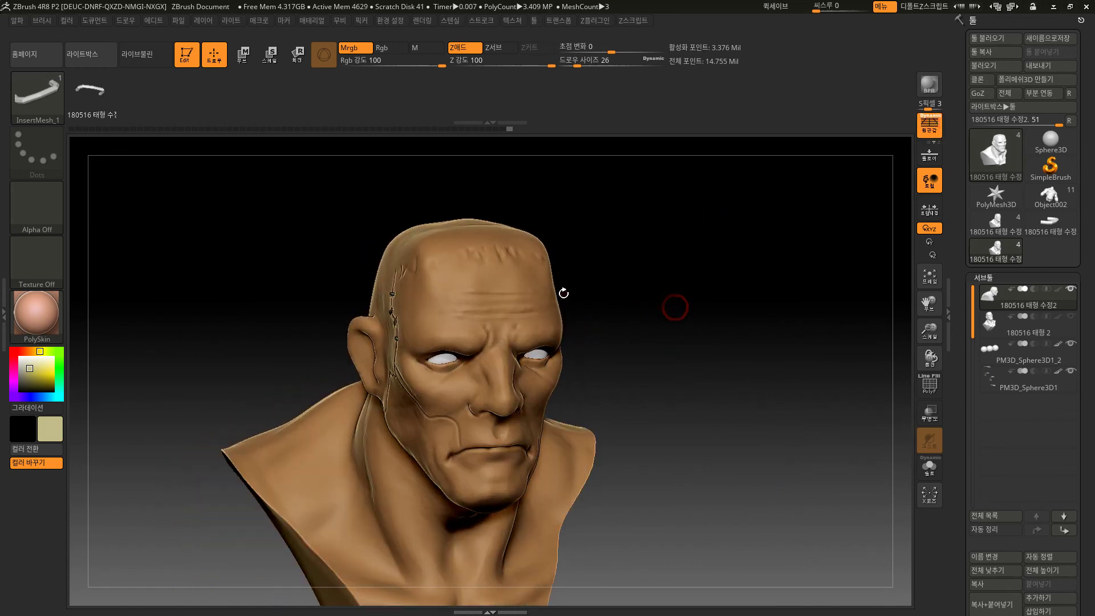
{"action": "left_click", "coordinate": [31, 363]}
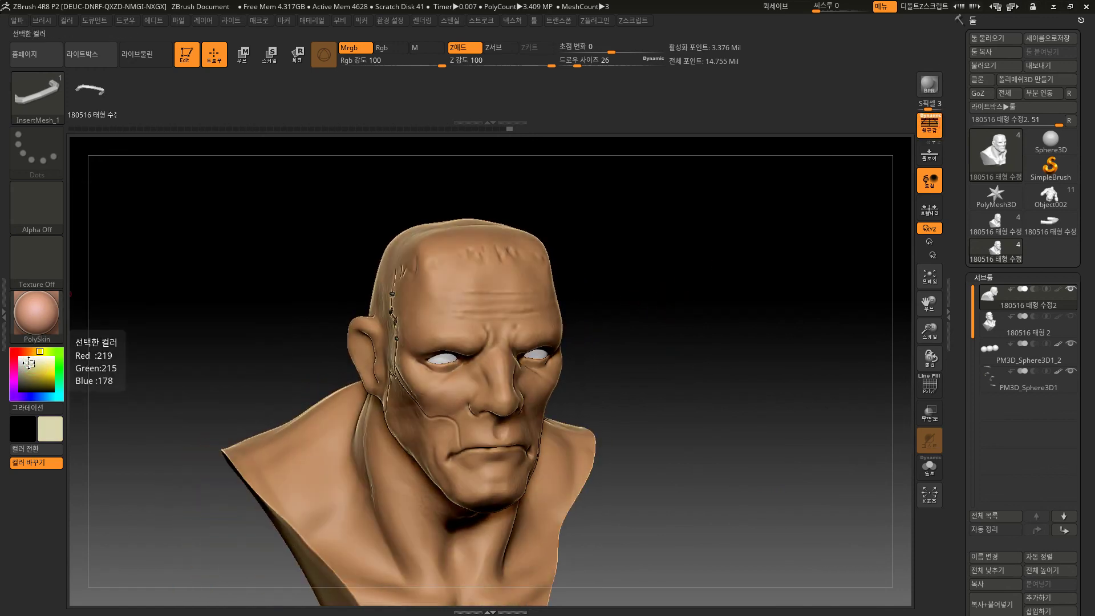
Step: Switch from the staple insert brush to the Clay brush for working on the bust
{"action": "left_click_drag", "start_coordinate": [653, 268], "coordinate": [656, 342], "text": "alt"}
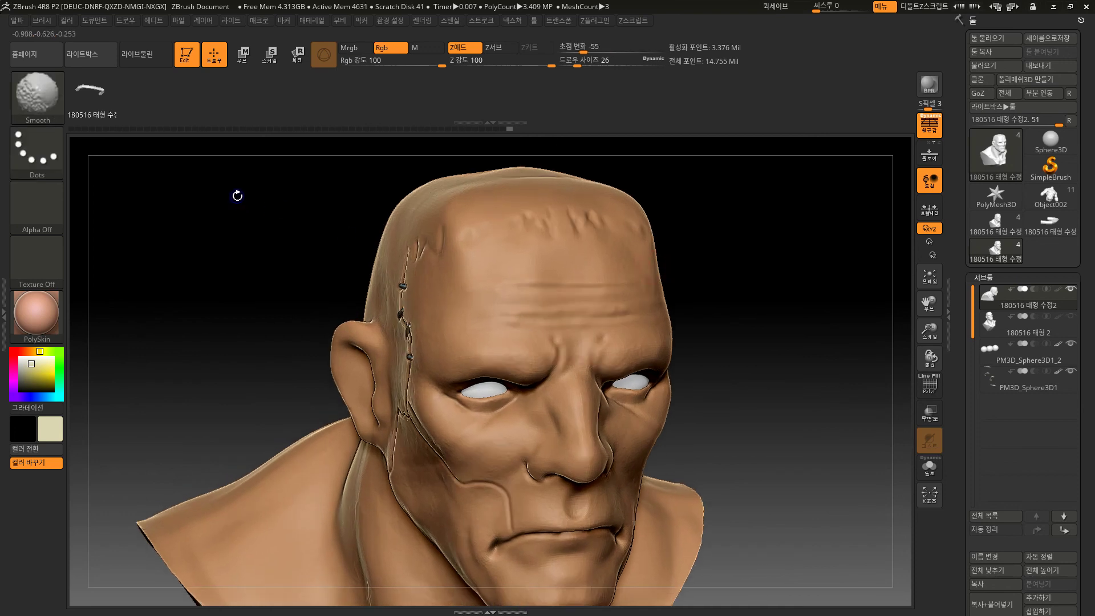
{"action": "key", "text": "shift"}
{"action": "left_click", "coordinate": [37, 97]}
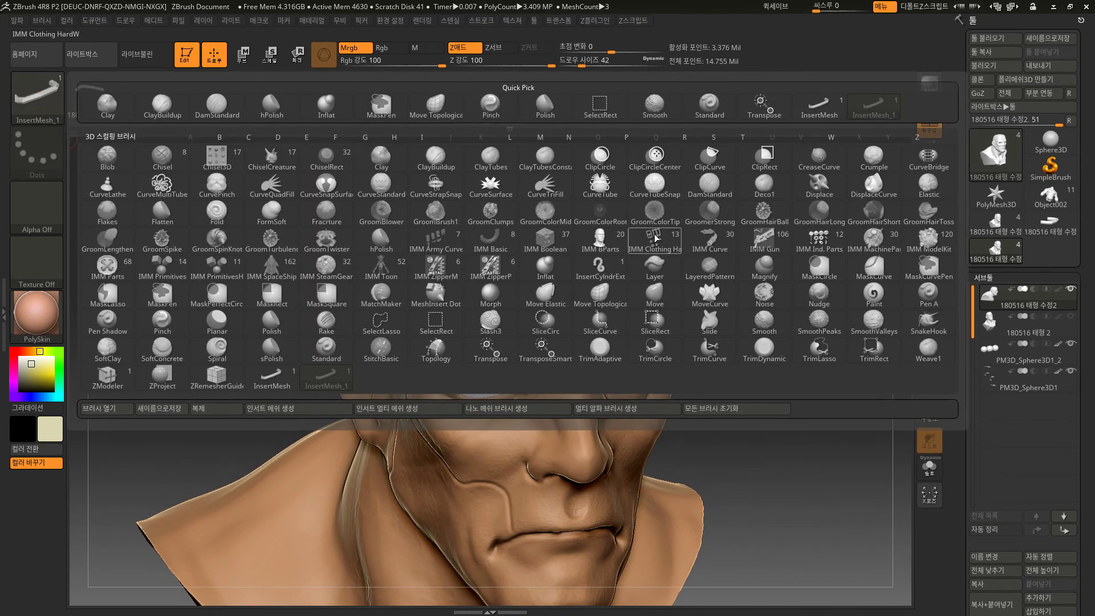
{"action": "left_click", "coordinate": [114, 105]}
{"action": "key", "text": "shift"}
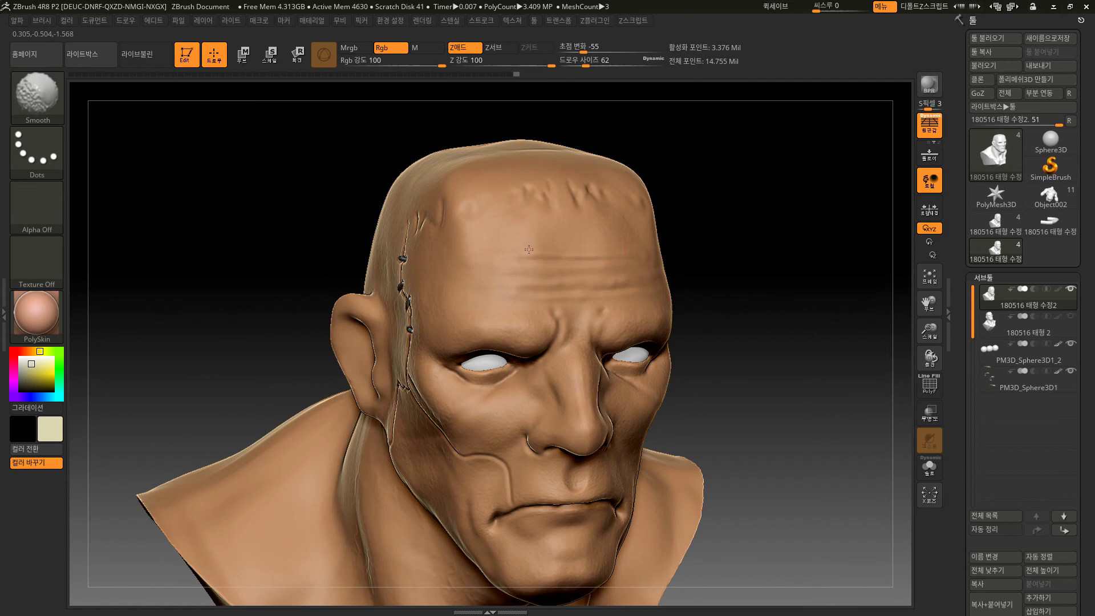
{"action": "mouse_move", "coordinate": [766, 349]}
{"action": "left_mouse_down"}
{"action": "mouse_move", "coordinate": [786, 370]}
{"action": "mouse_move", "coordinate": [765, 386]}
{"action": "mouse_move", "coordinate": [755, 327]}
{"action": "mouse_move", "coordinate": [743, 379]}
{"action": "mouse_move", "coordinate": [758, 374]}
{"action": "mouse_move", "coordinate": [669, 327]}
{"action": "mouse_move", "coordinate": [779, 425]}
{"action": "mouse_move", "coordinate": [773, 368]}
{"action": "left_mouse_up"}
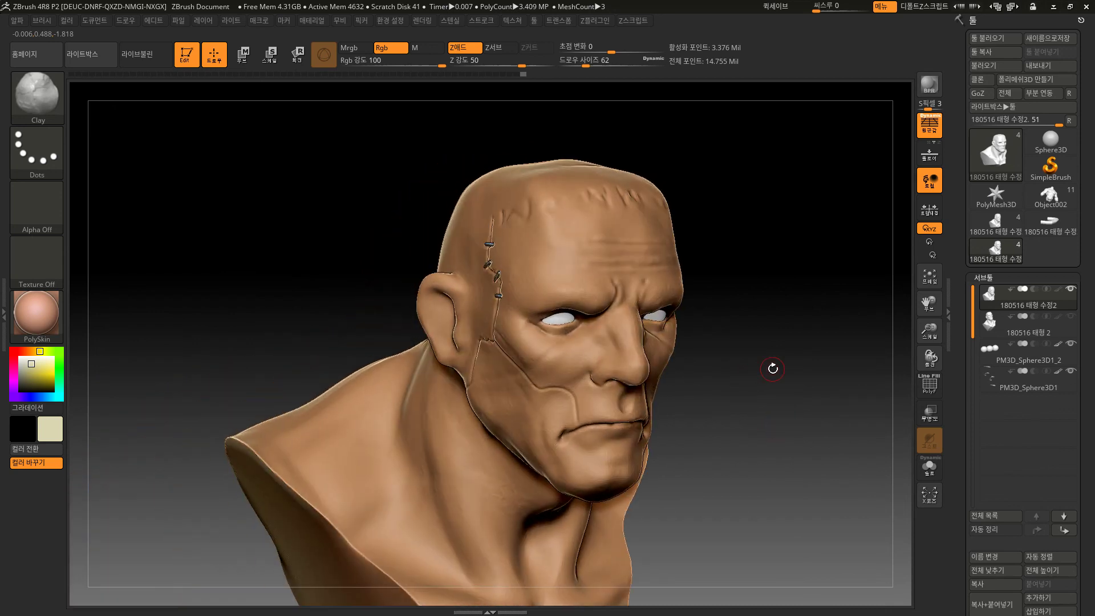